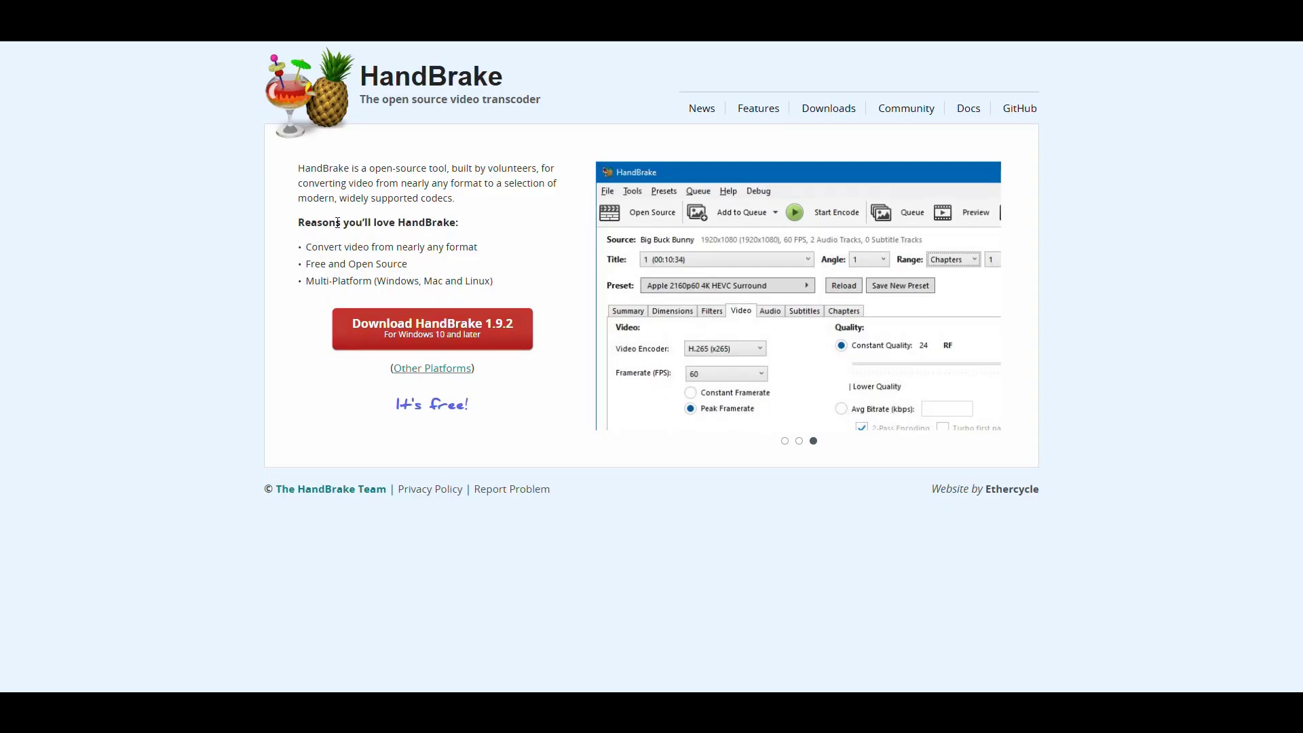
Read the HandBrake home page's description and its free, open-source, multi-platform feature points
drag(448, 165, 319, 168)
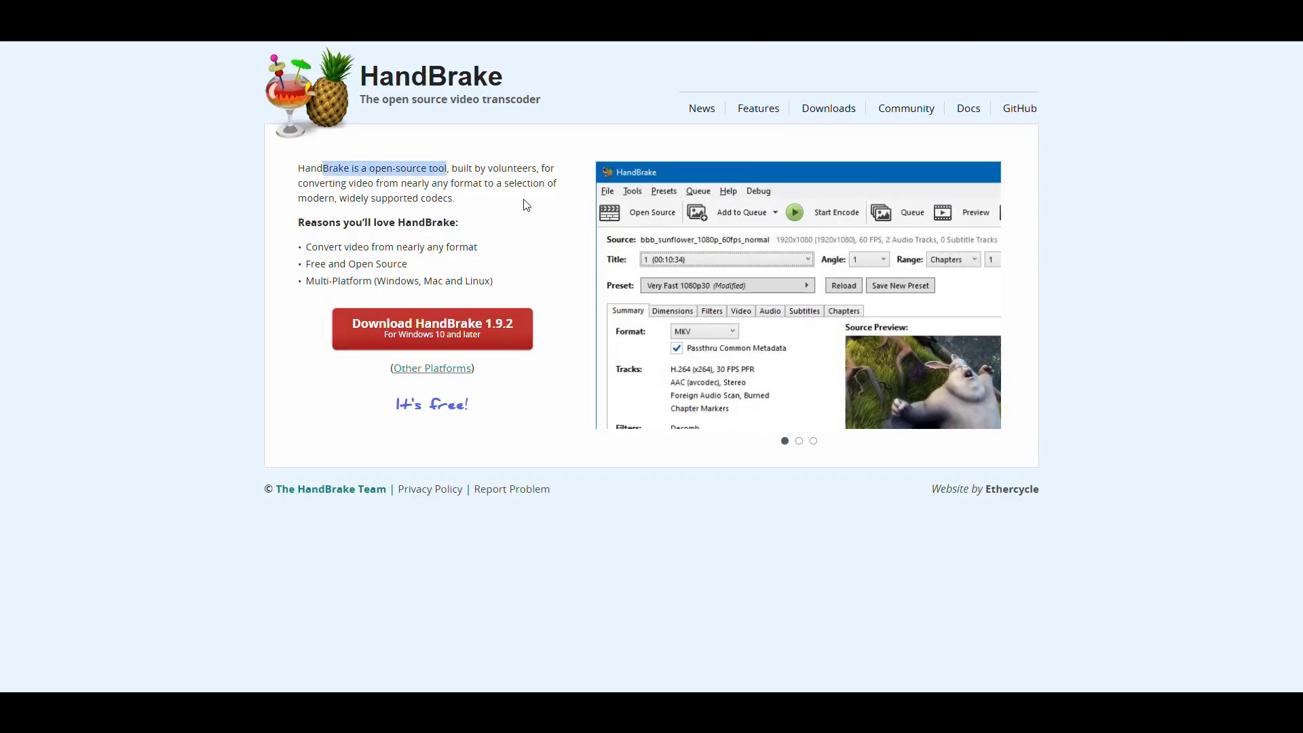
drag(536, 168, 438, 170)
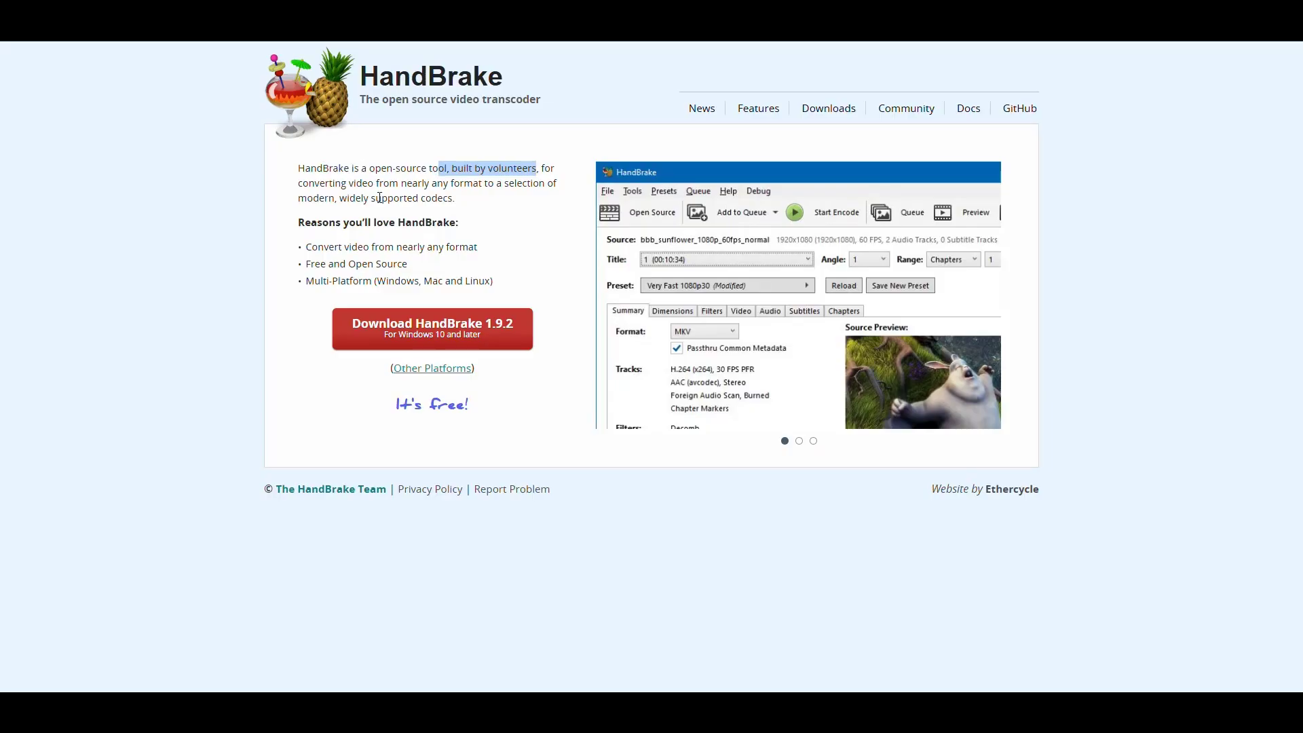
mouse_move(306, 183)
mouse_down()
mouse_move(462, 184)
mouse_move(445, 198)
mouse_move(311, 198)
mouse_up()
click(382, 228)
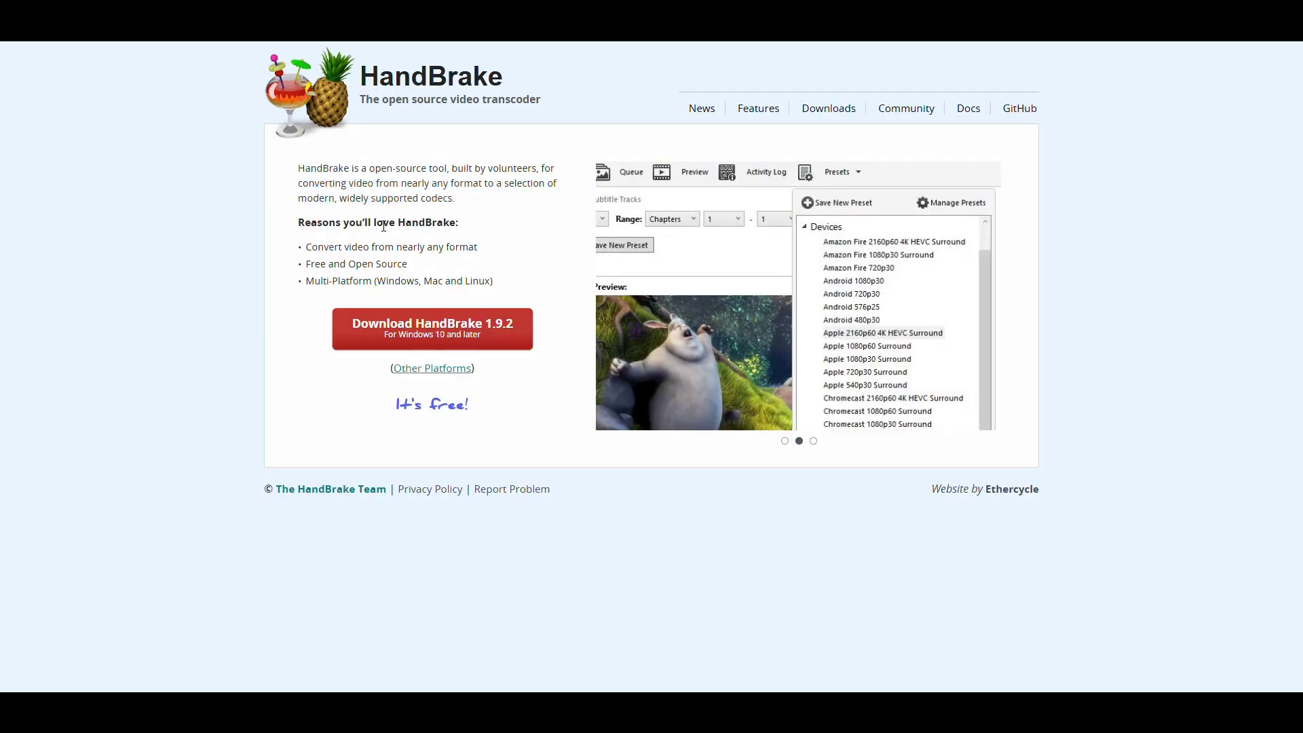
drag(306, 248, 483, 250)
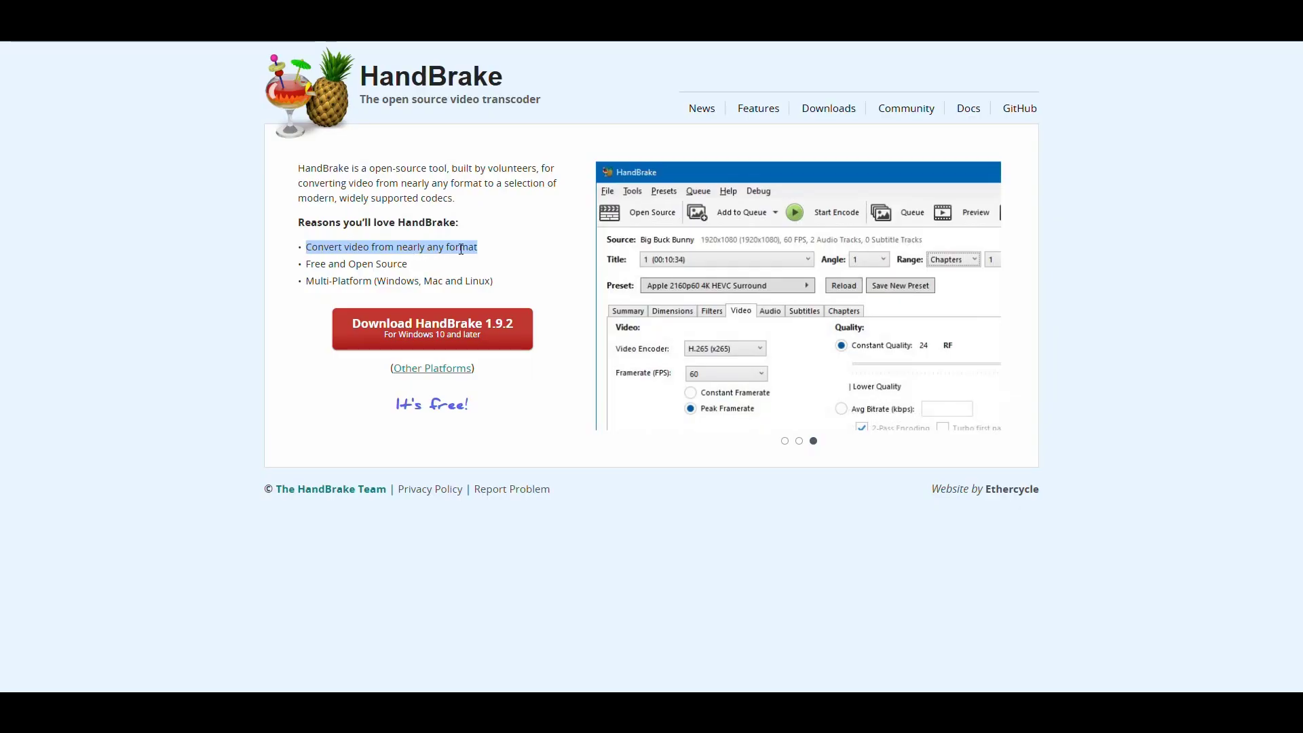
drag(409, 265, 268, 271)
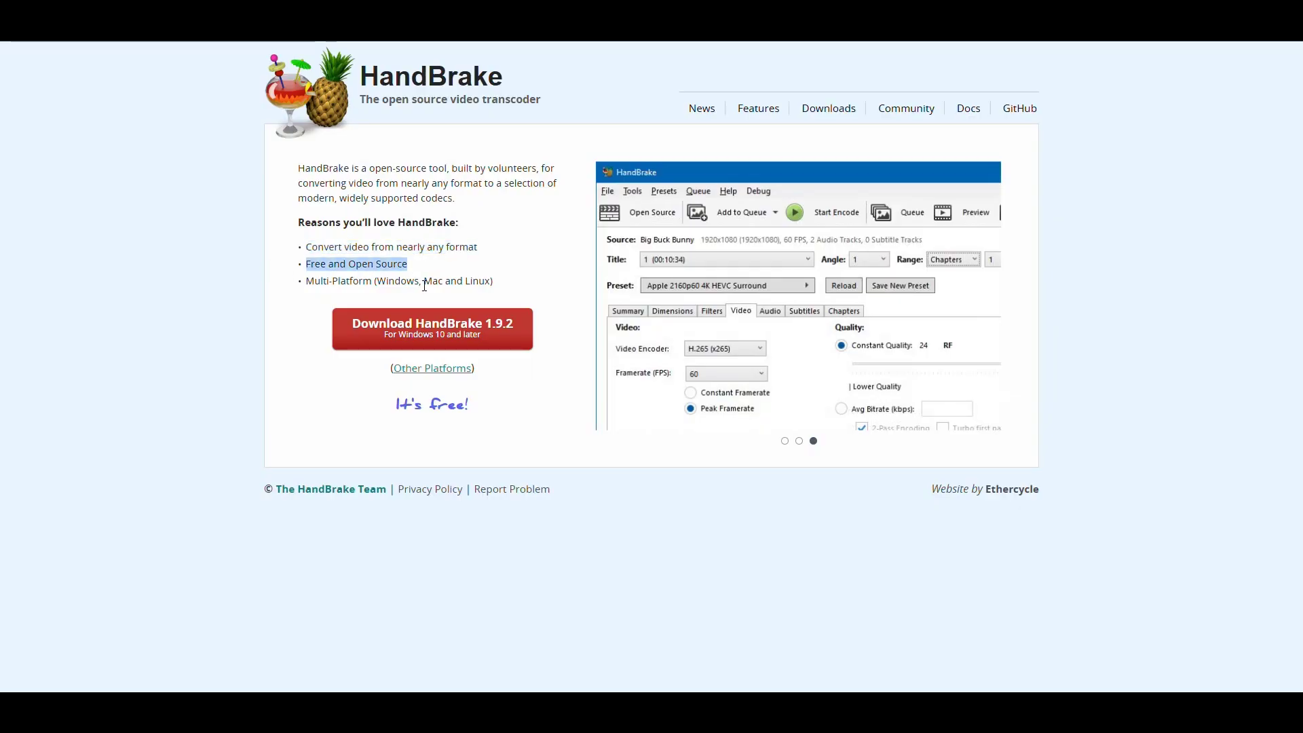
drag(373, 281, 303, 281)
drag(502, 281, 380, 282)
click(386, 286)
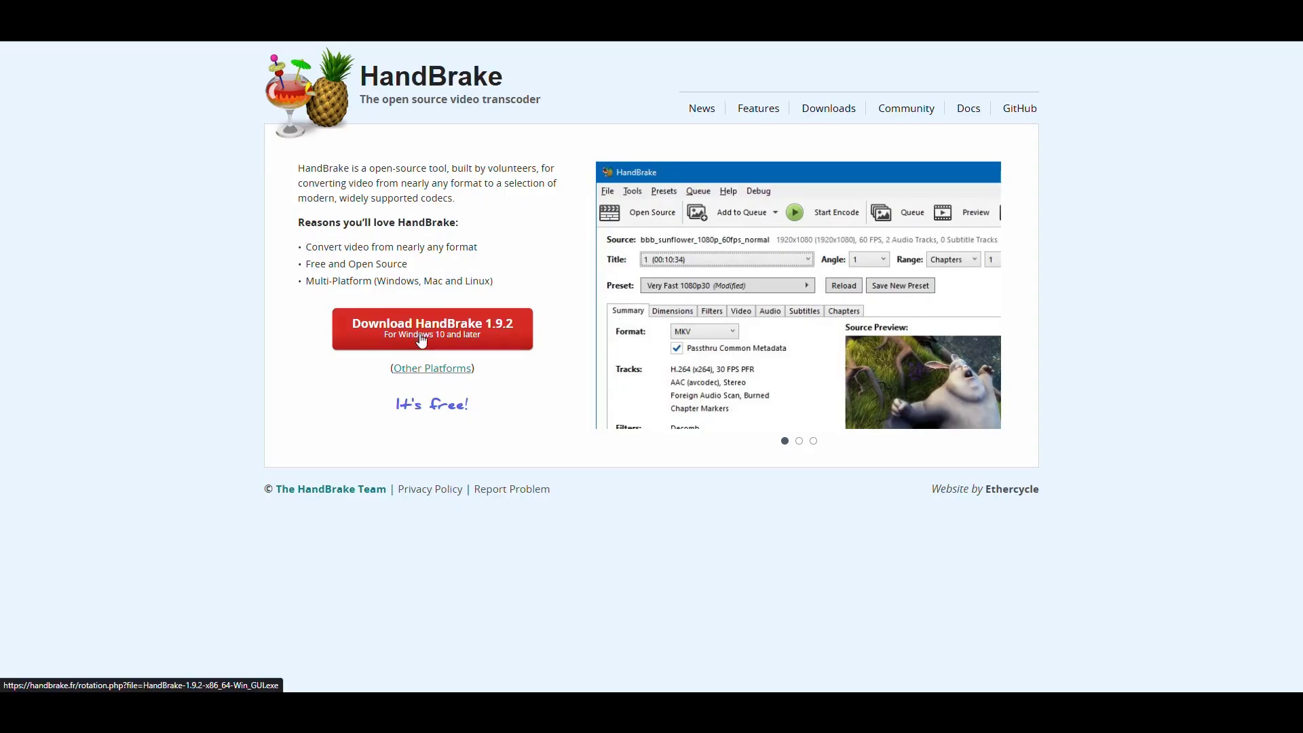
Check the downloads for other platforms, then return to the HandBrake home page
click(433, 369)
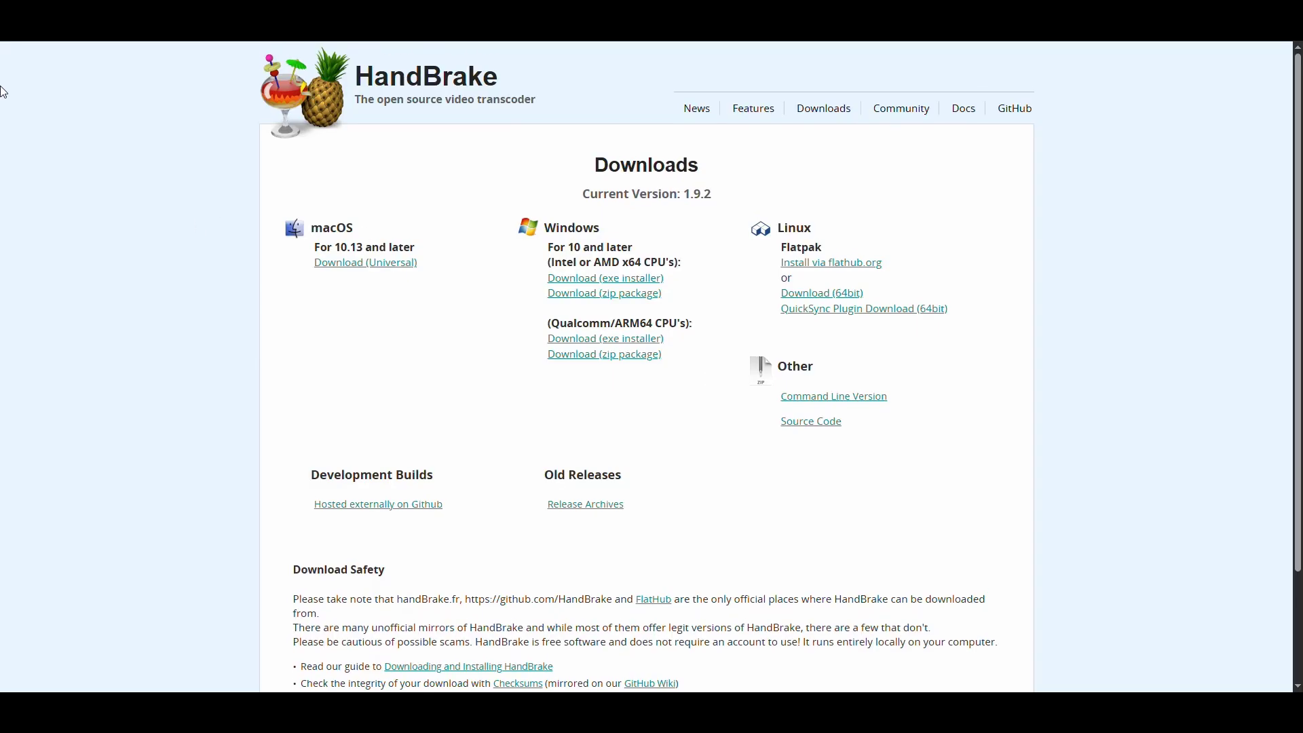
key(alt+Left)
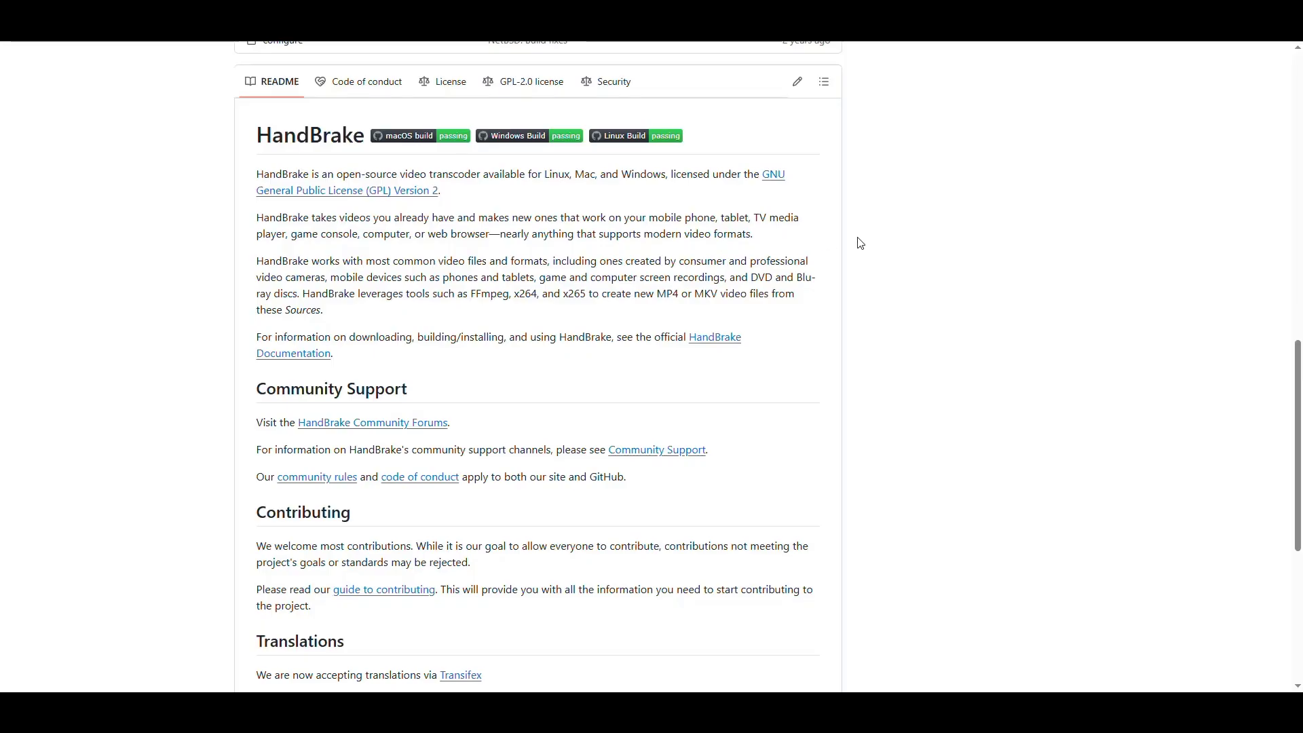
scroll(860, 243, up, 15)
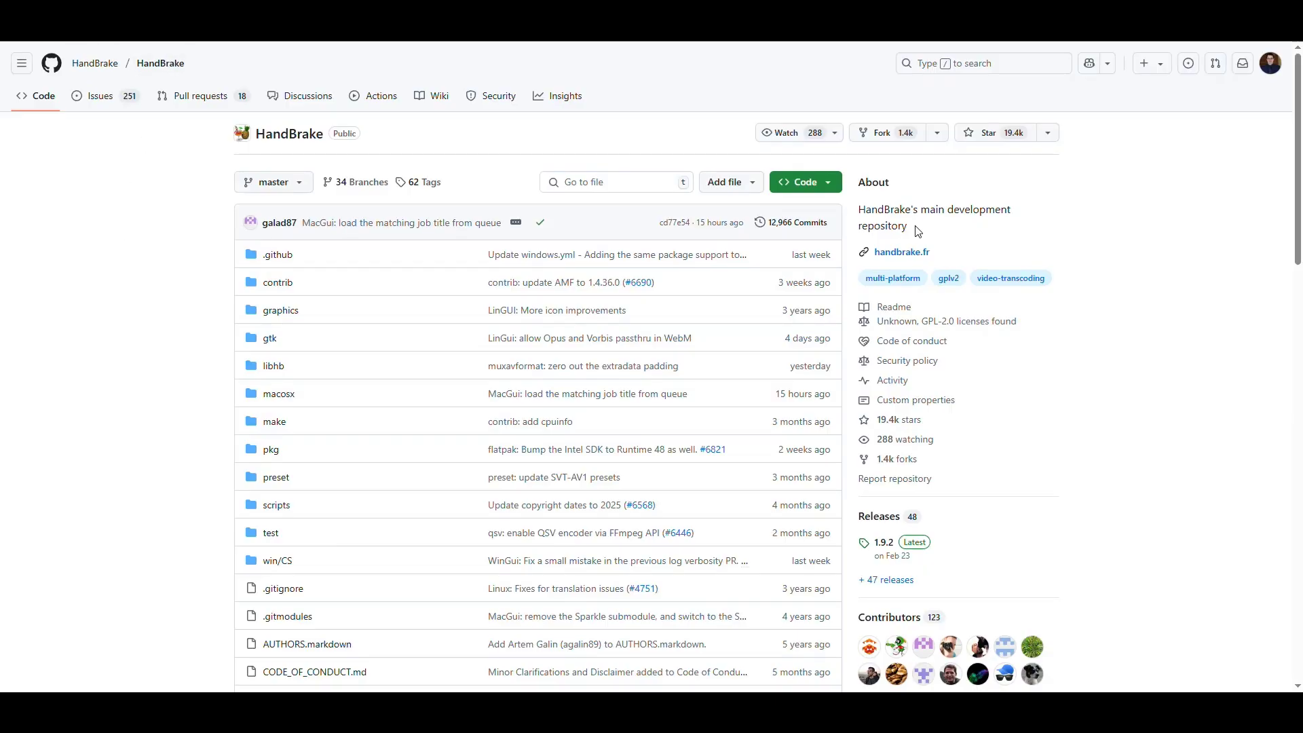
Review the repository's About description and scroll down to the README
drag(912, 228, 861, 205)
click(1107, 228)
scroll(1149, 223, down, 6)
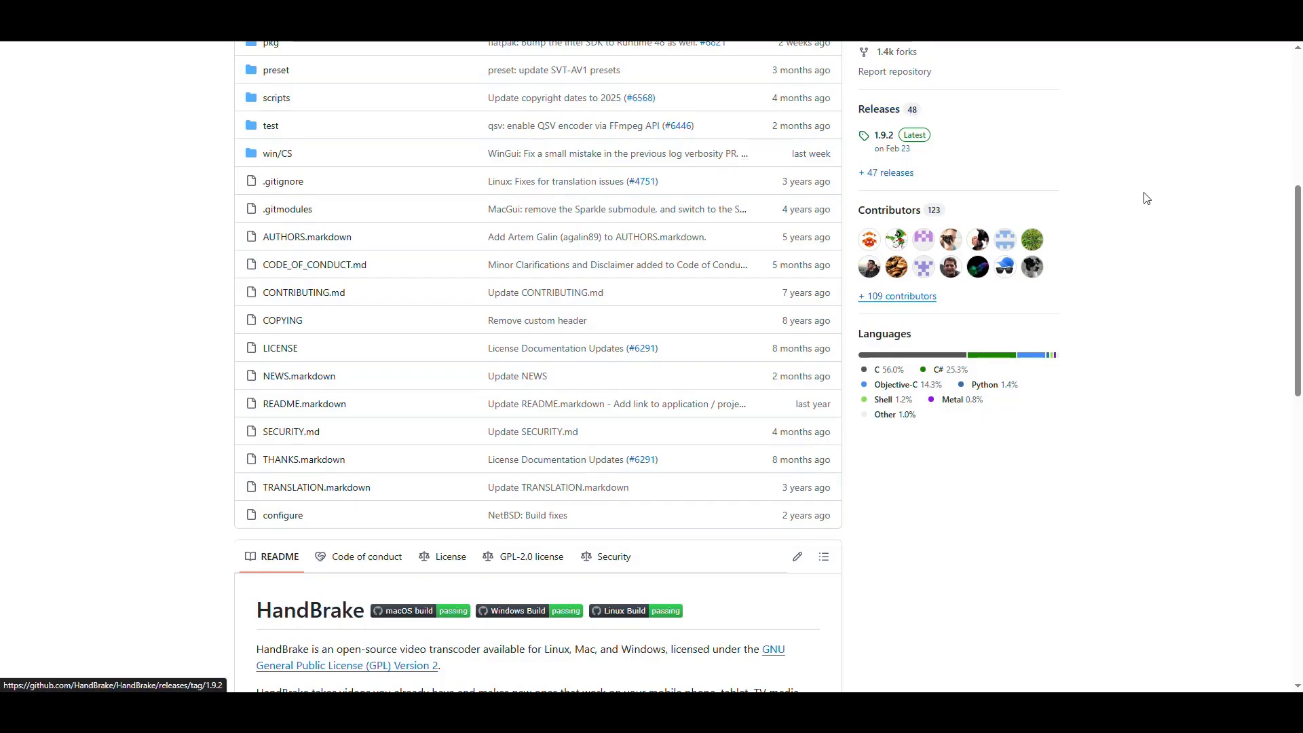
scroll(1042, 195, down, 1)
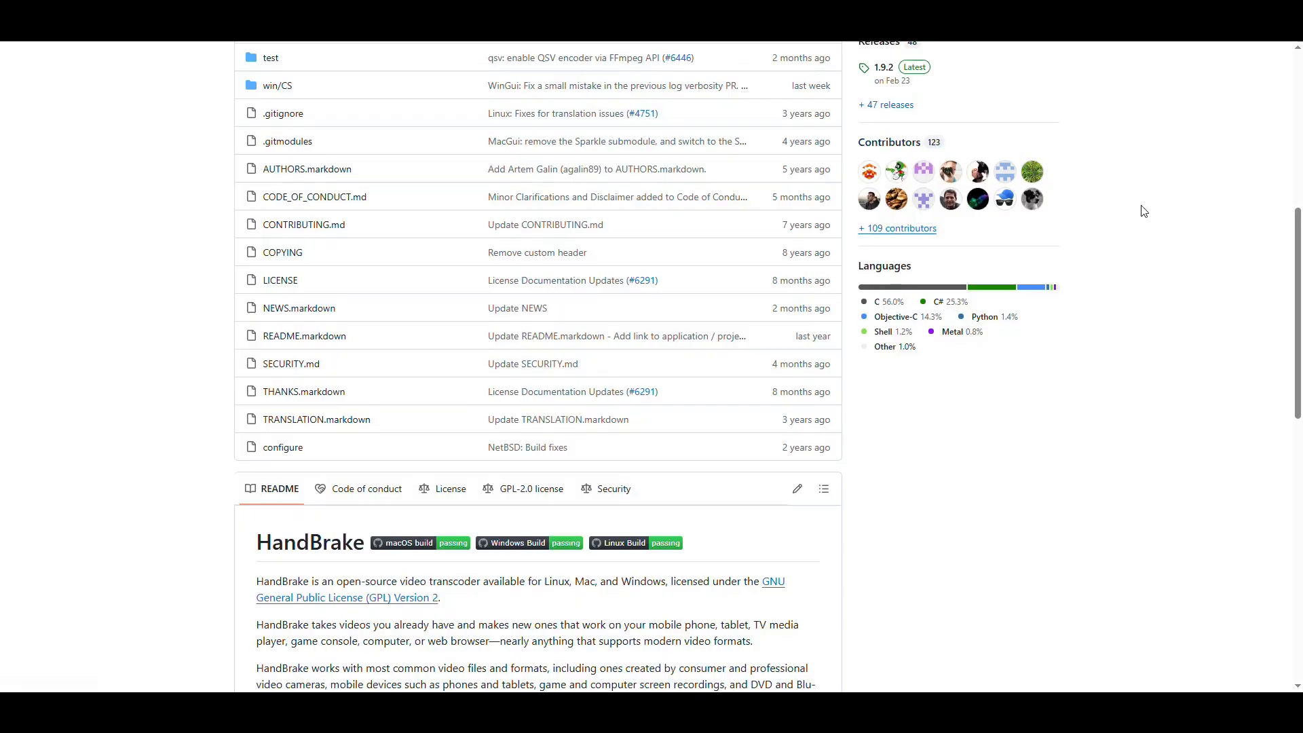
scroll(1137, 203, down, 2)
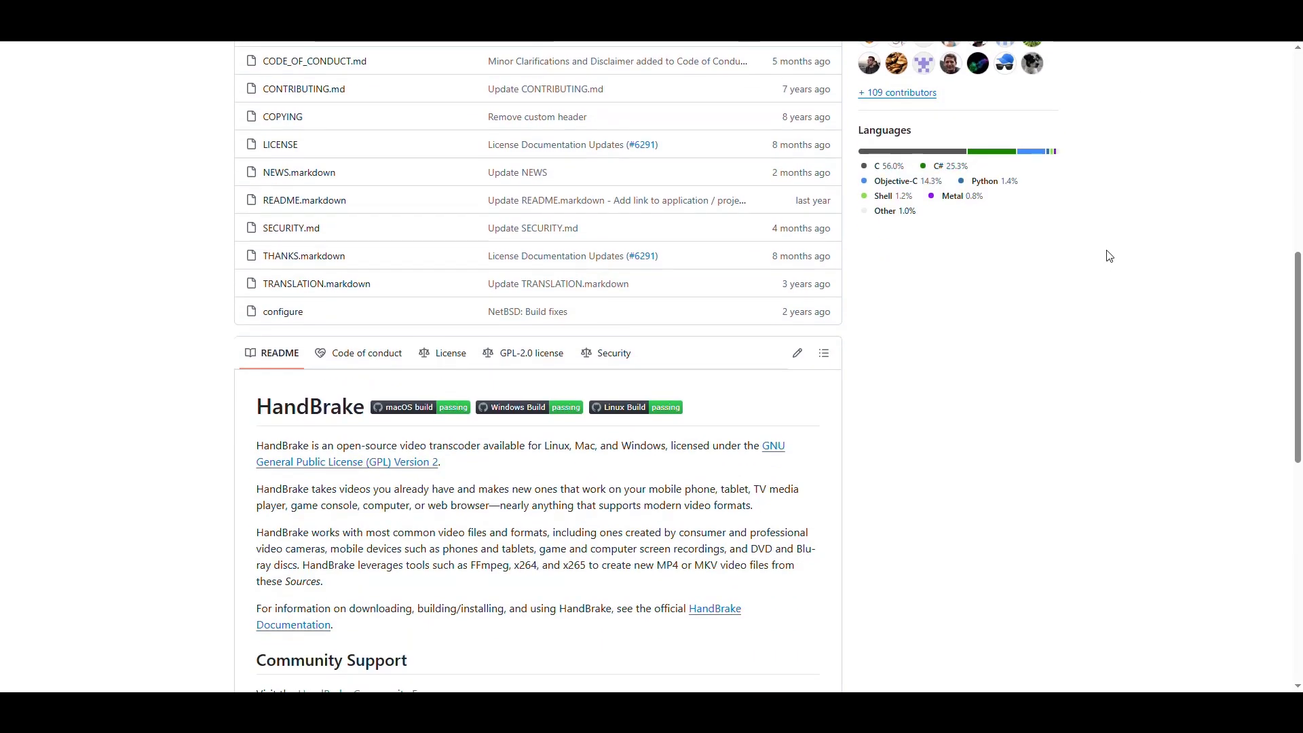
scroll(1105, 262, down, 3)
scroll(183, 288, down, 1)
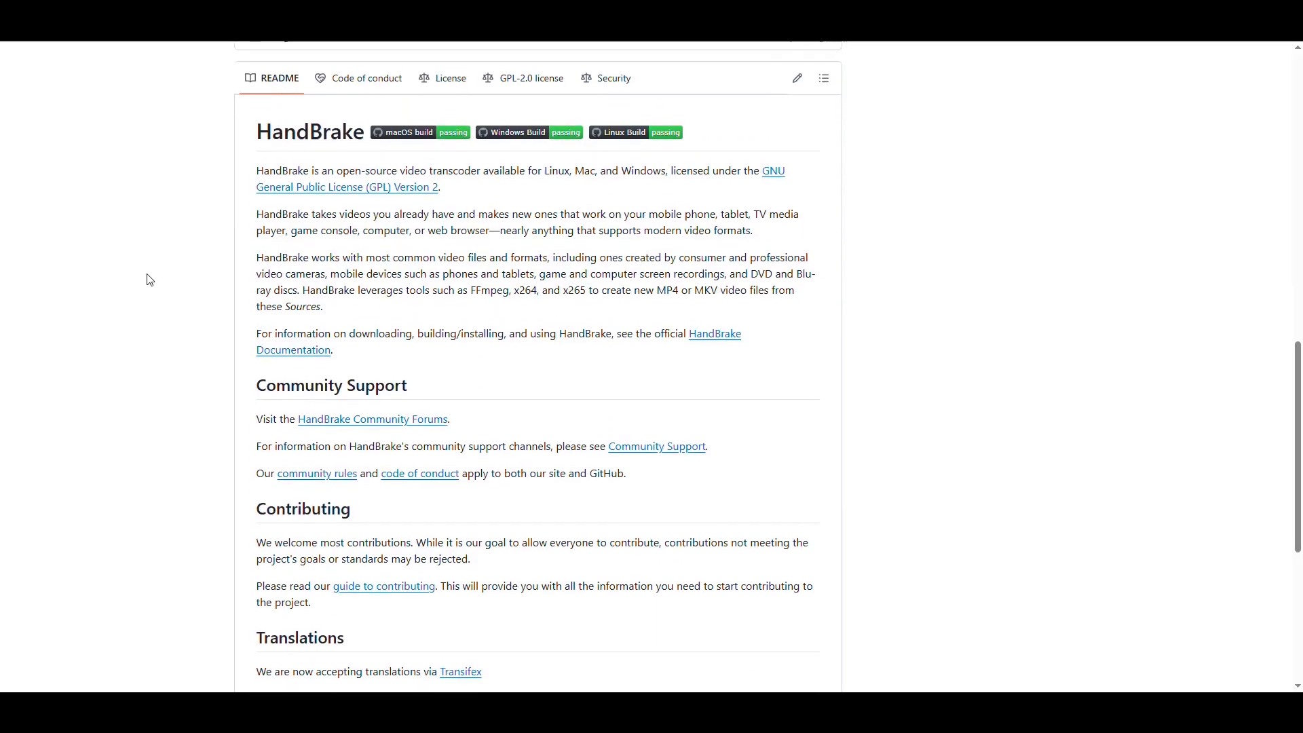
Read the README's intro on the open-source video transcoder and modern video formats
drag(500, 177, 354, 175)
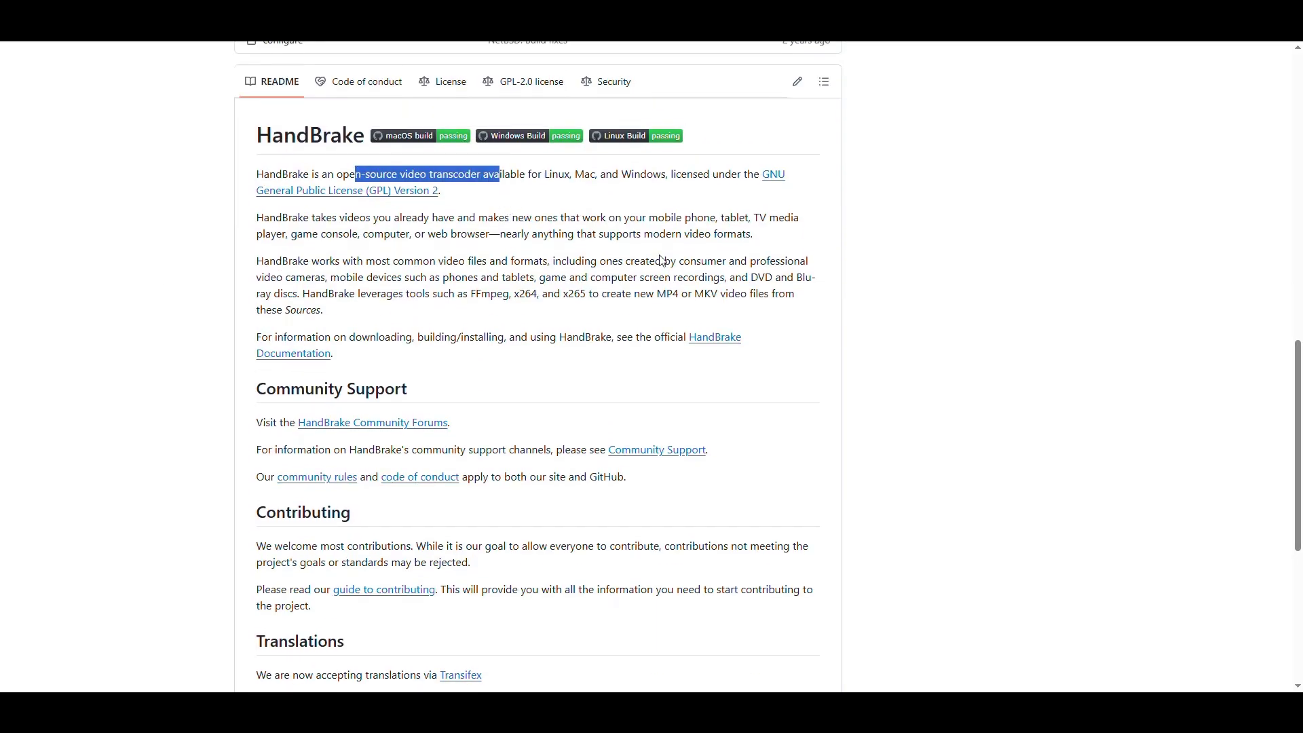
click(581, 221)
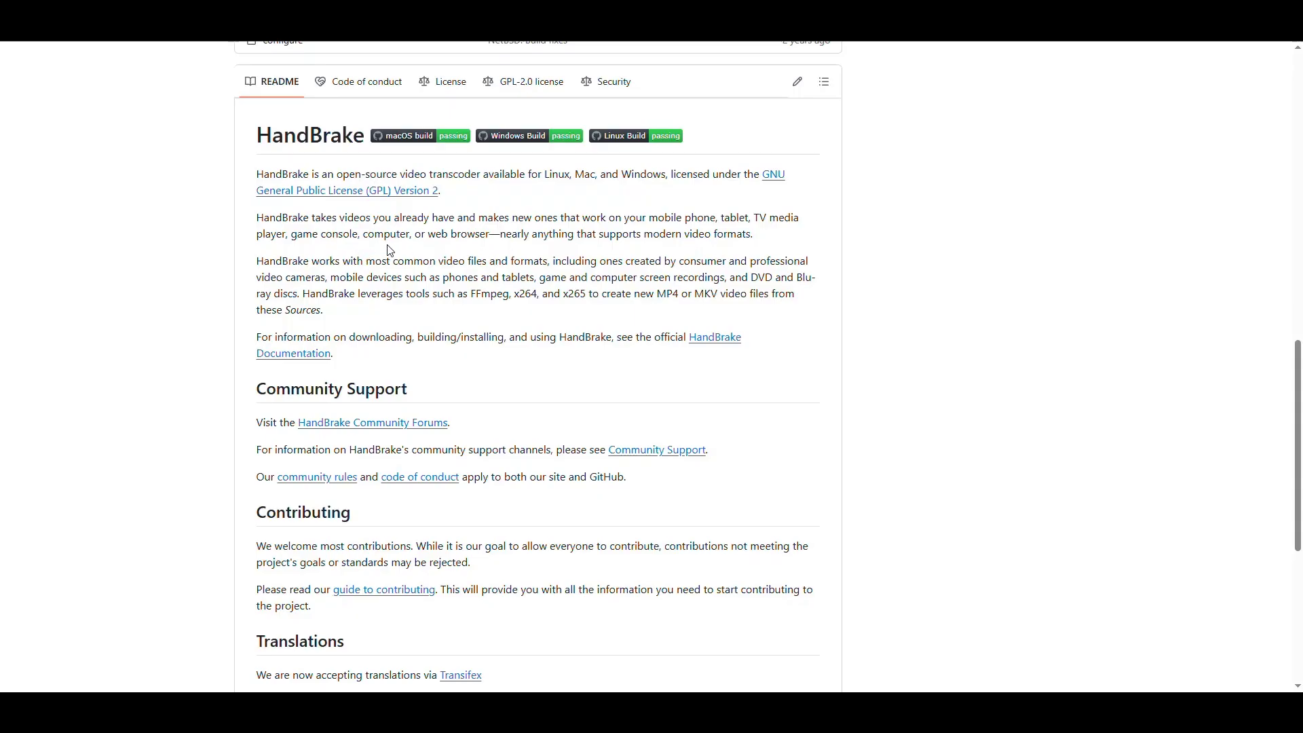
drag(341, 218, 486, 236)
click(604, 214)
click(601, 234)
scroll(601, 234, down, 1)
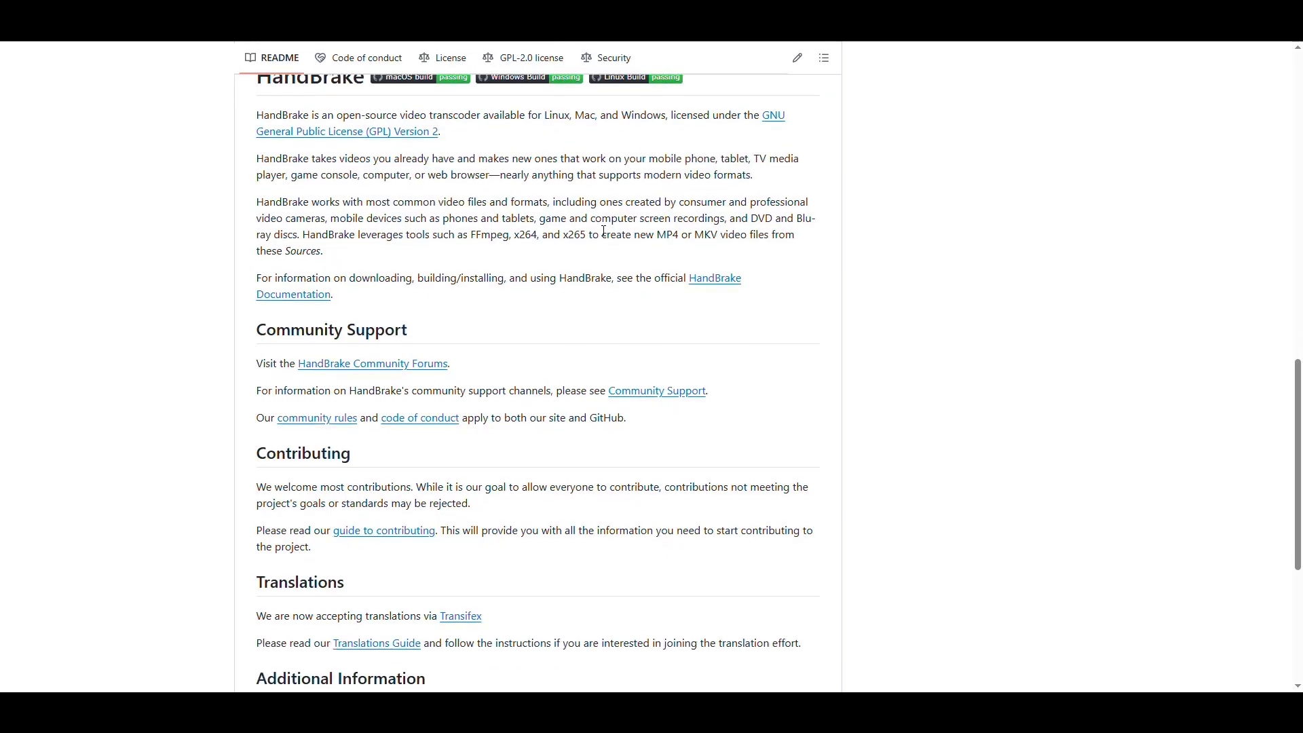
drag(753, 168, 572, 166)
click(505, 207)
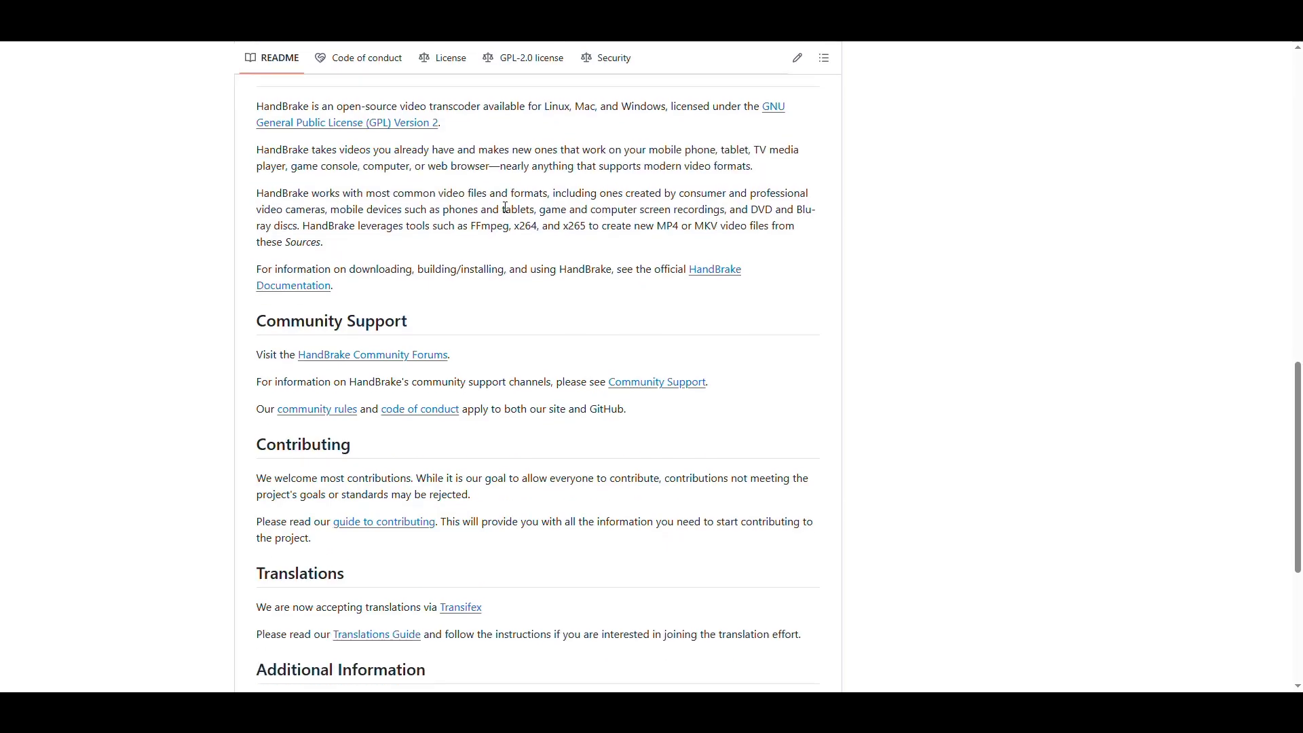
scroll(516, 206, down, 1)
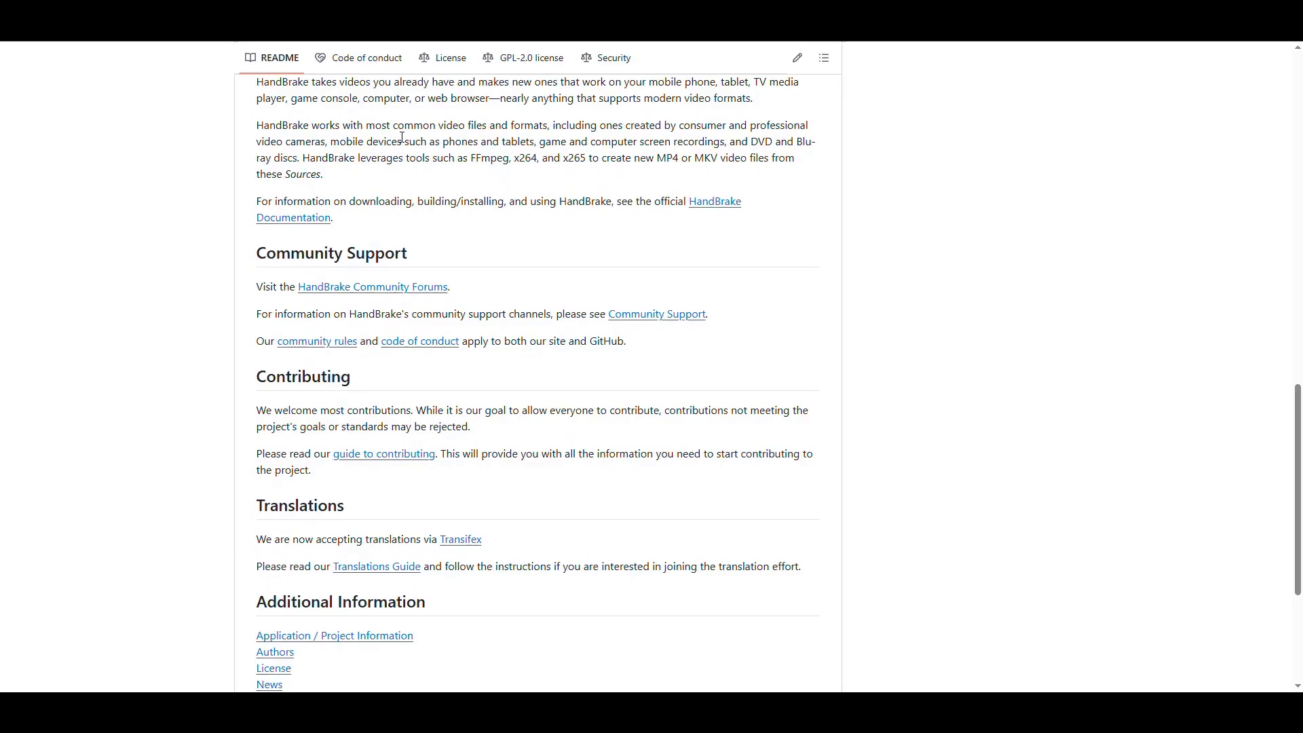
Read about supported sources, consumer and professional devices, and the x264/x265 encoders
drag(375, 127, 545, 127)
click(1221, 59)
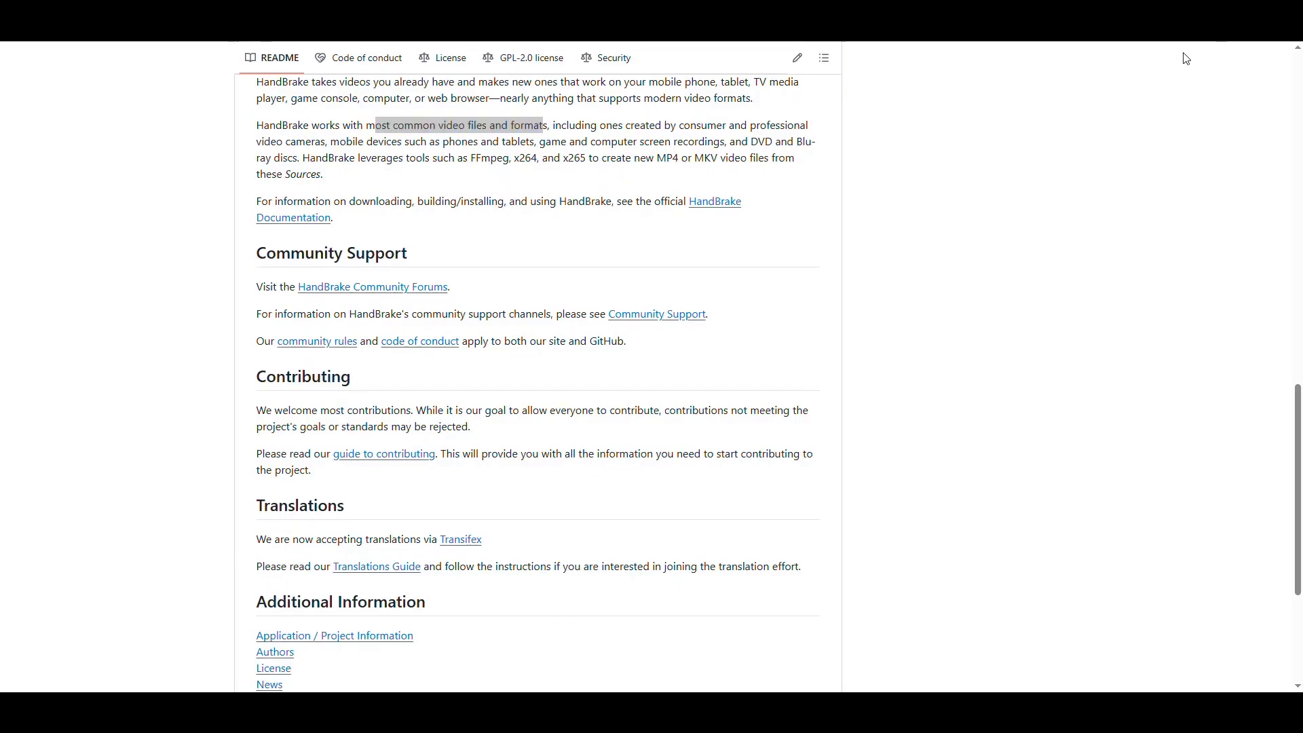
drag(729, 128, 624, 127)
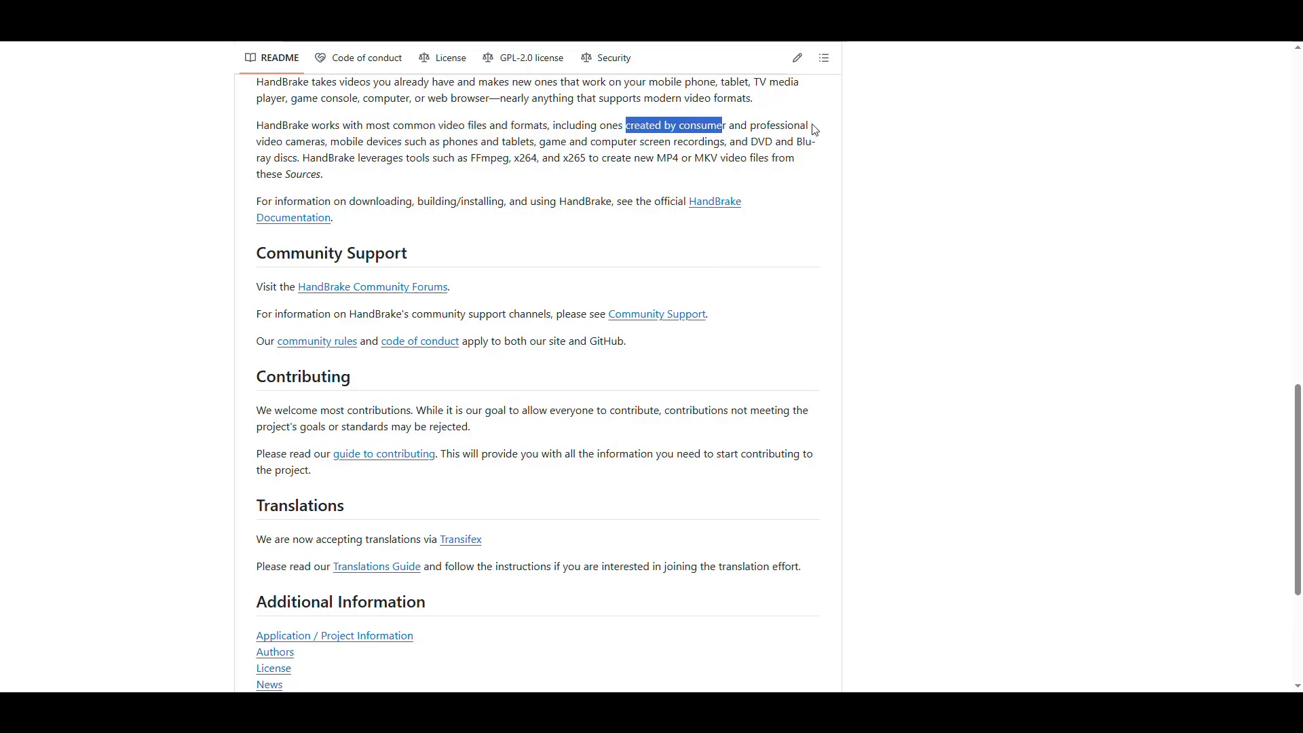
drag(810, 129, 662, 129)
drag(327, 143, 256, 143)
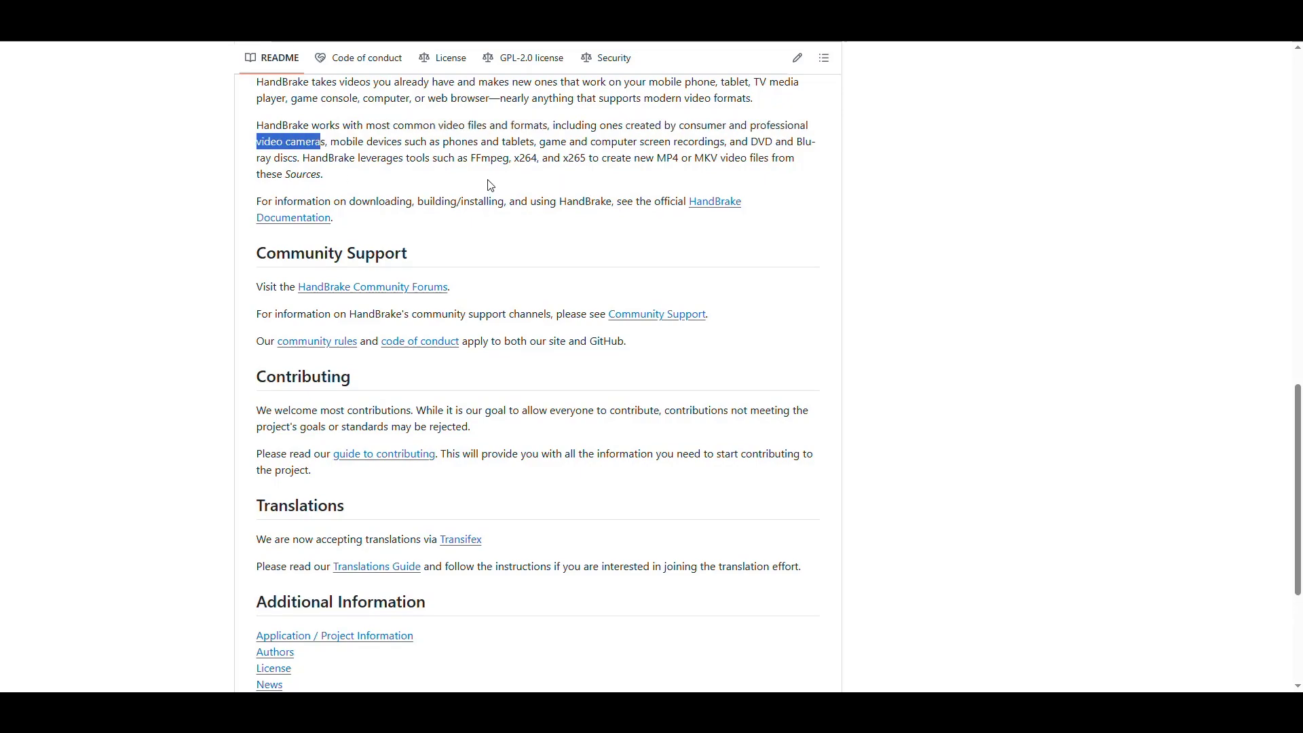
drag(355, 142, 578, 143)
click(517, 144)
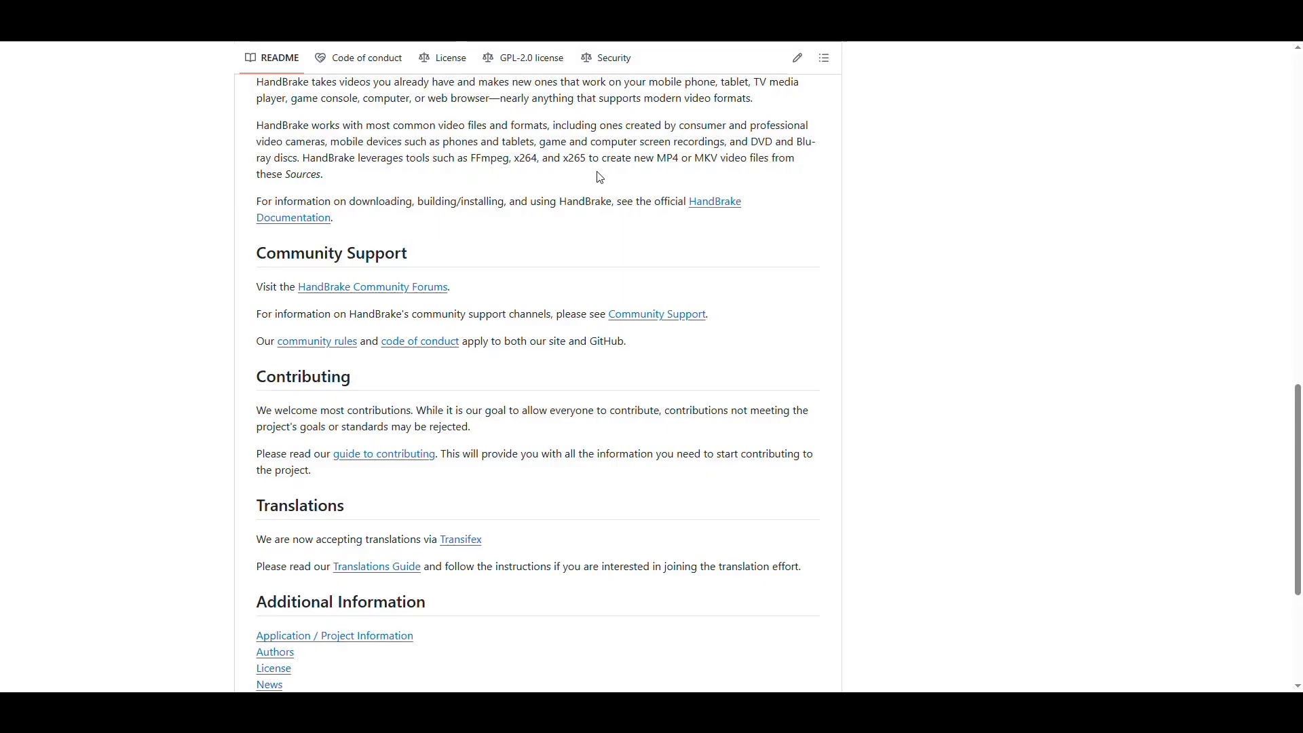
drag(586, 158, 527, 158)
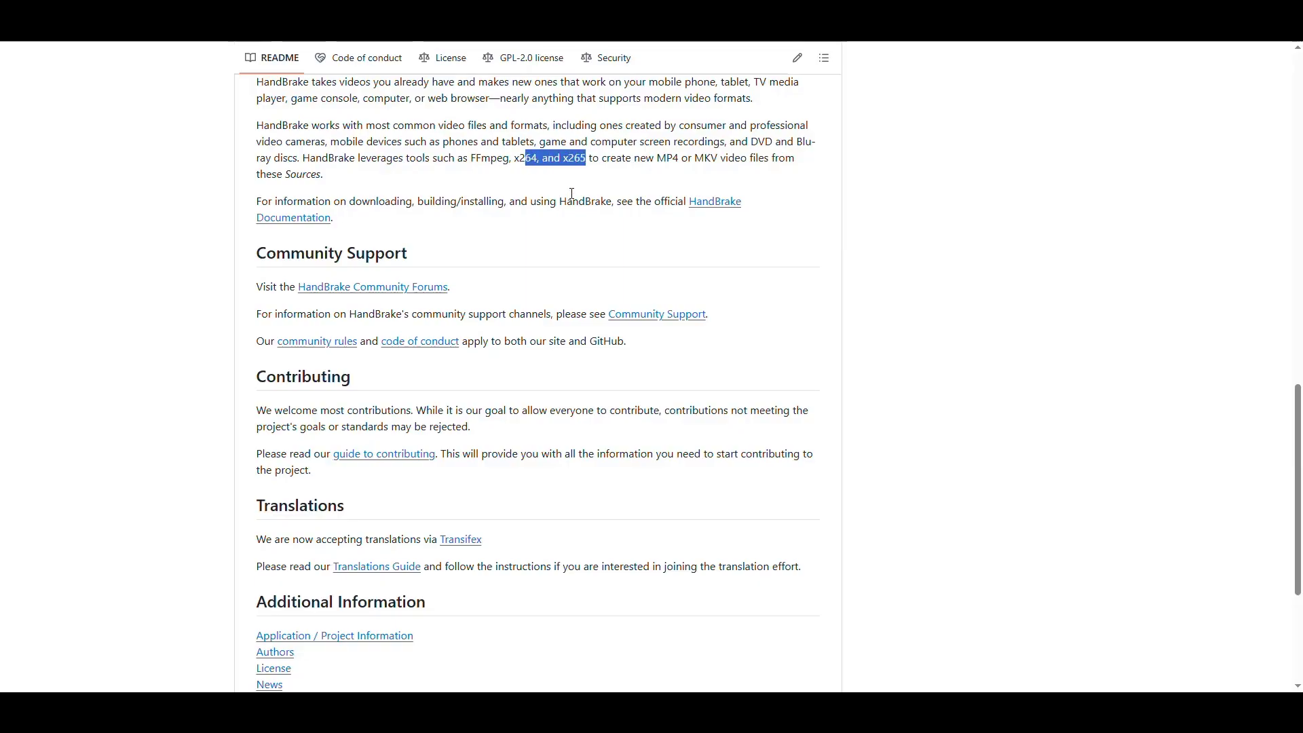
click(568, 159)
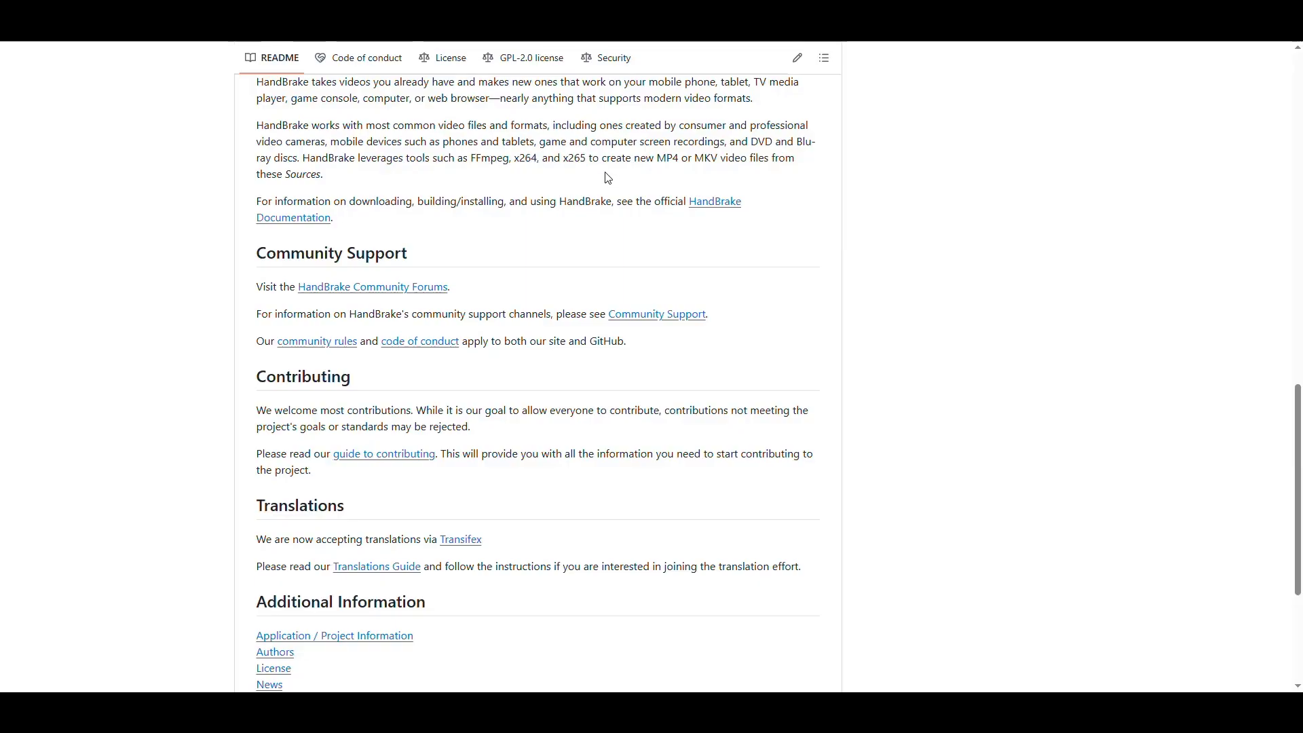
scroll(137, 187, down, 2)
scroll(142, 183, down, 3)
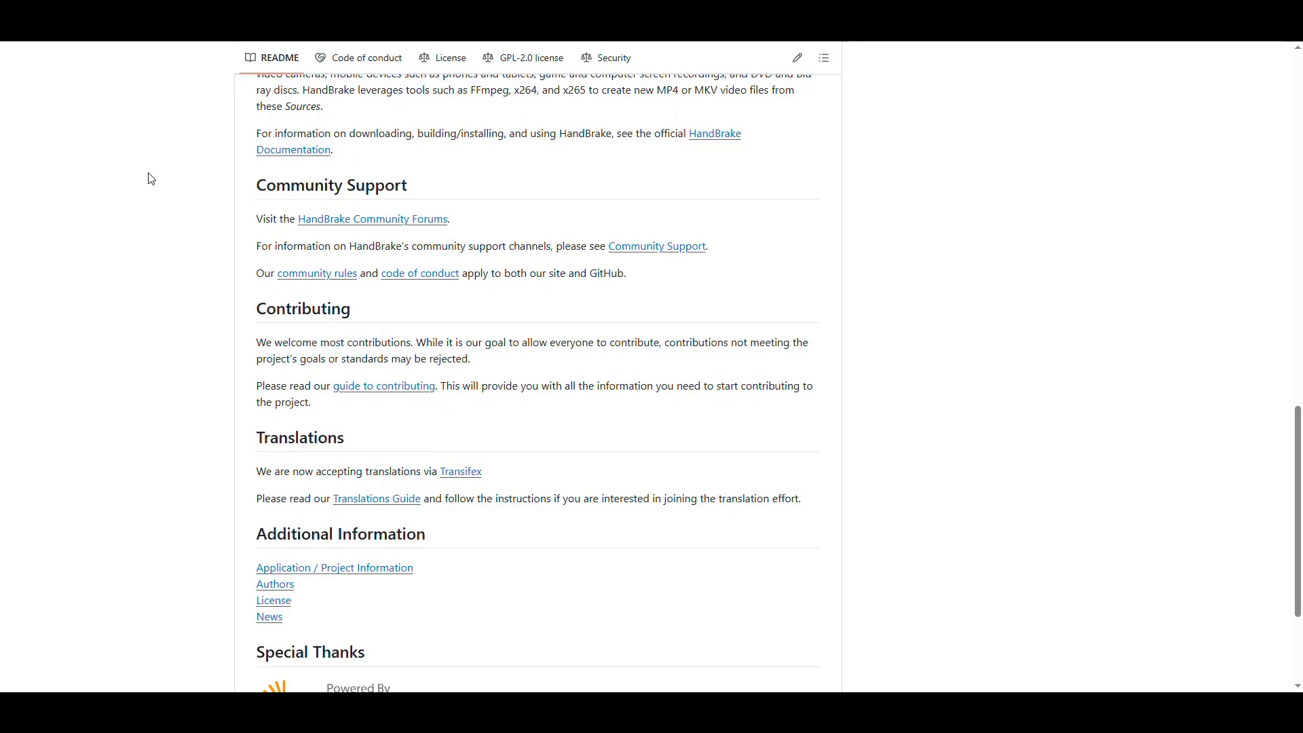
scroll(155, 177, down, 3)
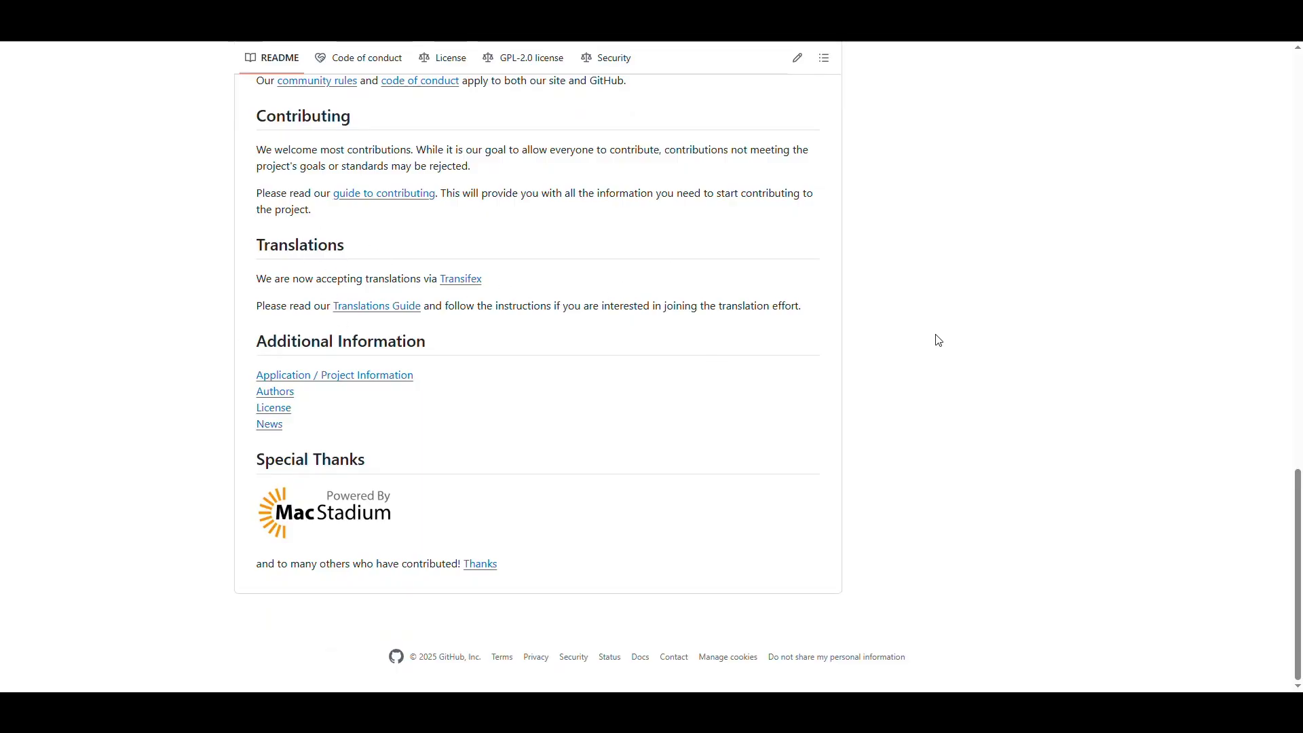
scroll(943, 339, up, 10)
scroll(1125, 323, down, 5)
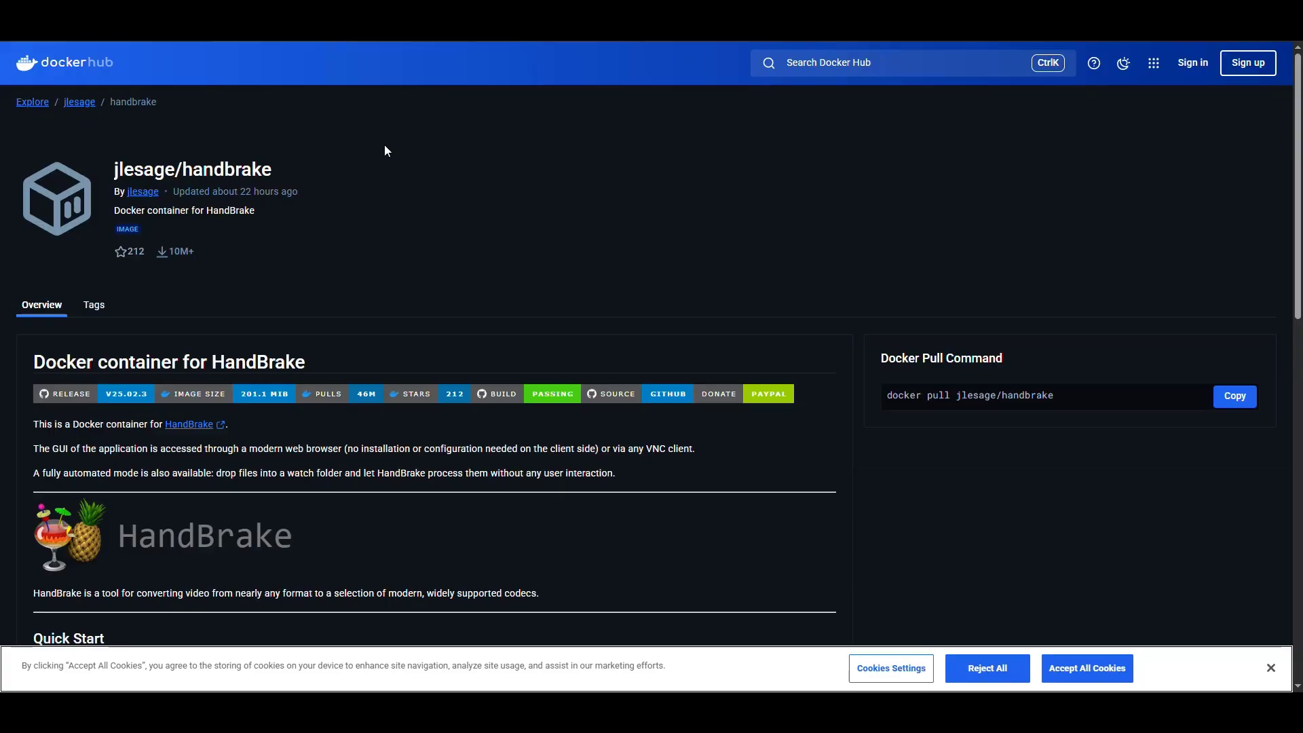
drag(112, 174, 252, 171)
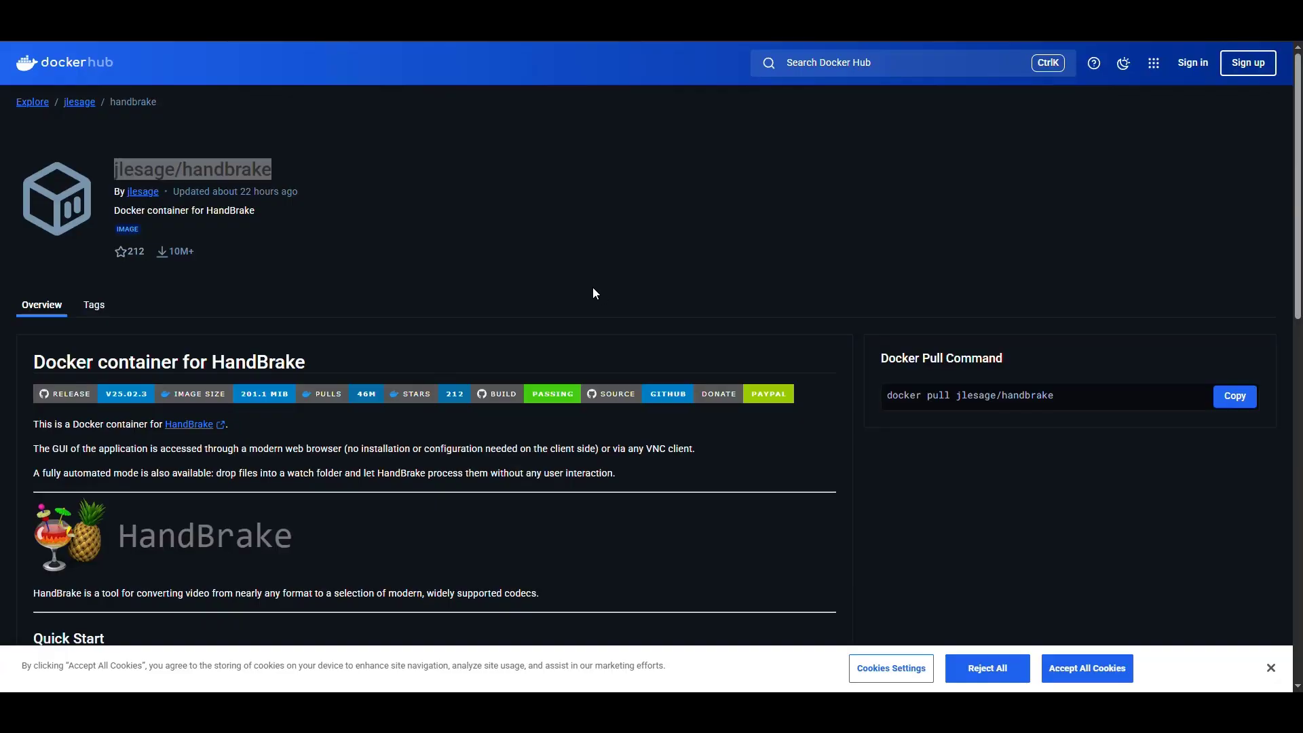
scroll(541, 240, down, 4)
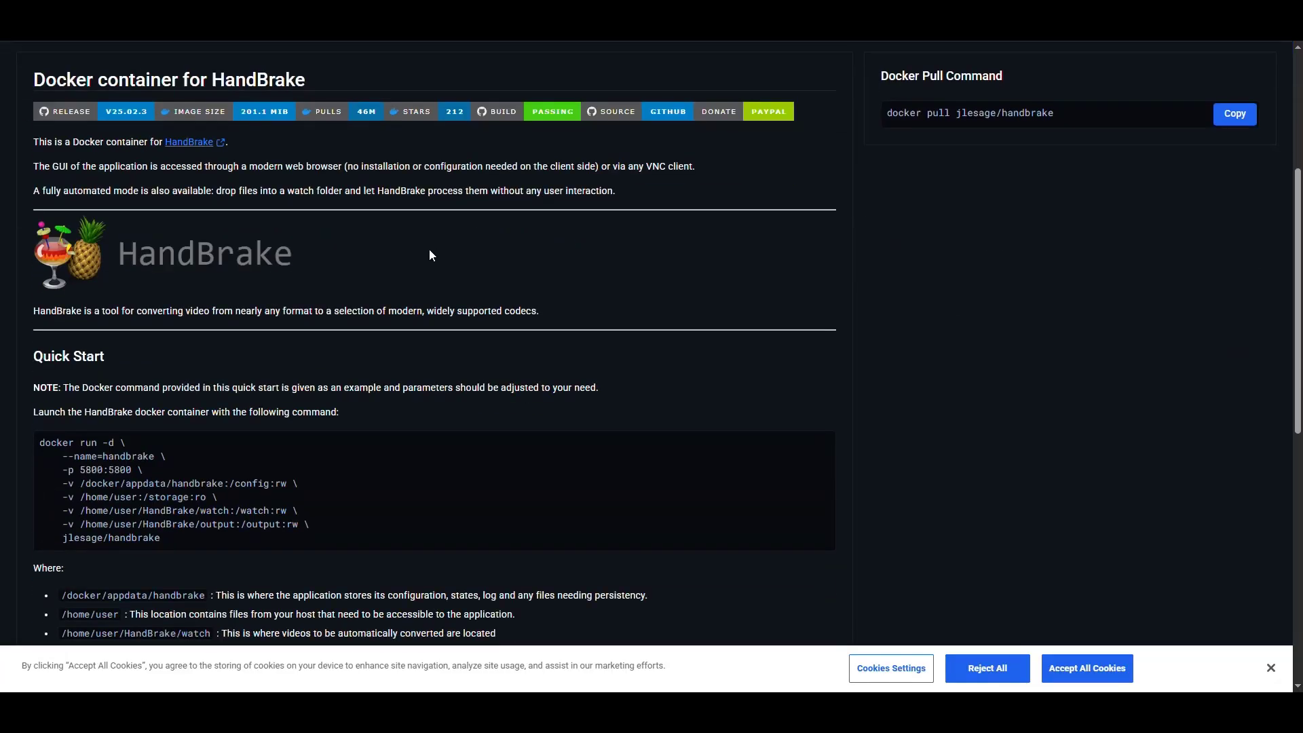
scroll(429, 255, down, 3)
drag(173, 351, 39, 246)
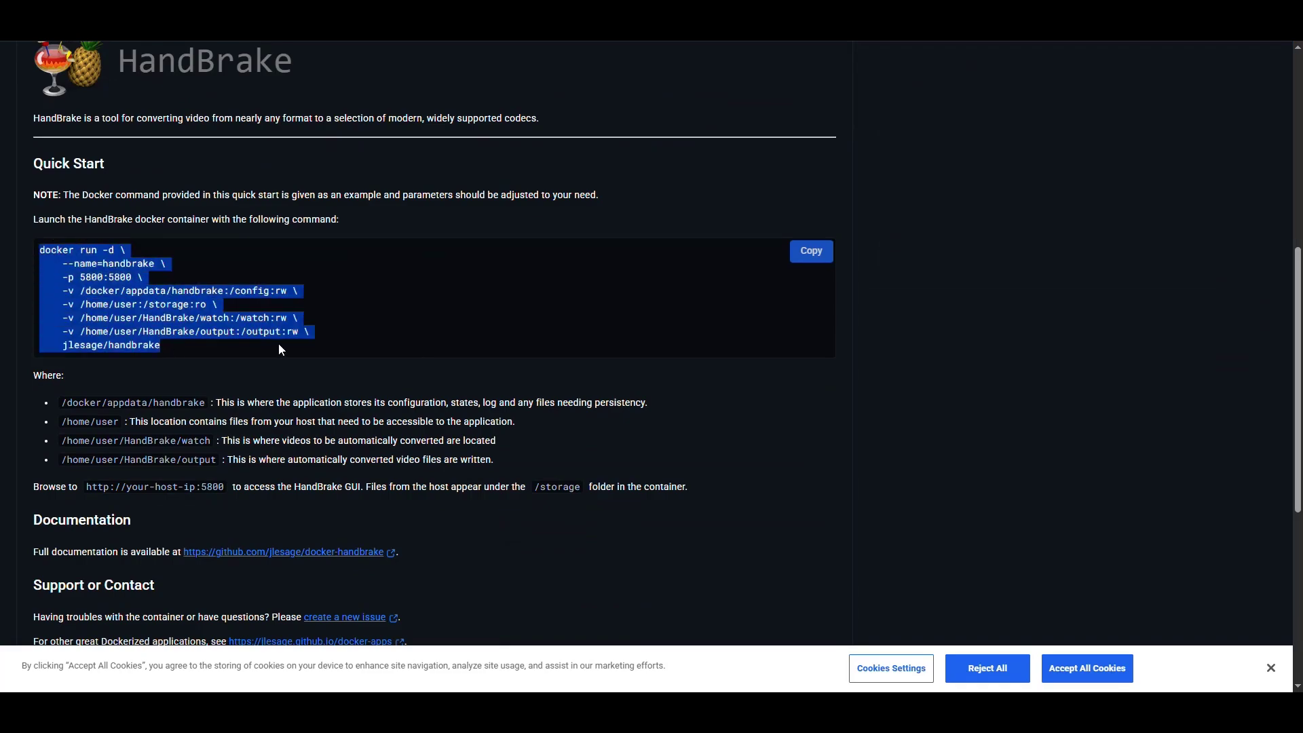
click(274, 339)
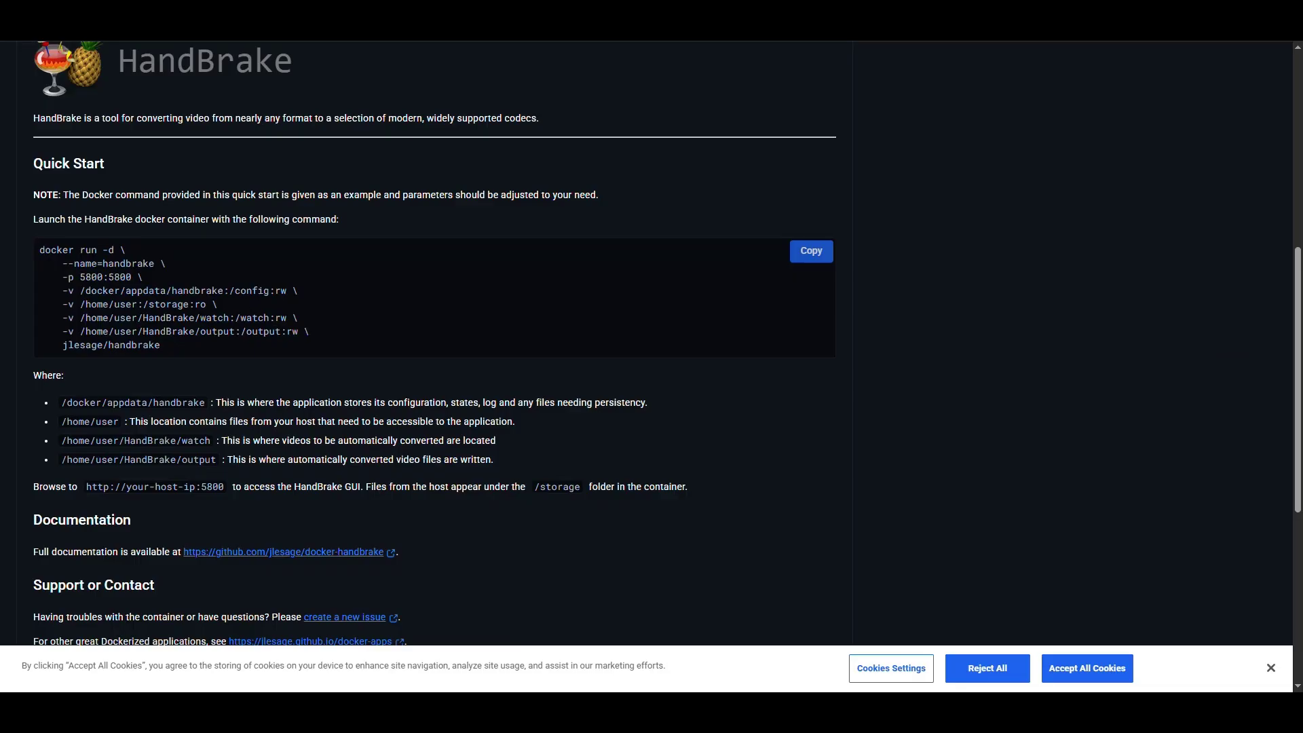
drag(270, 292, 96, 303)
drag(189, 304, 63, 304)
drag(270, 318, 51, 318)
drag(270, 331, 50, 331)
click(360, 343)
scroll(545, 315, down, 1)
scroll(545, 315, down, 1)
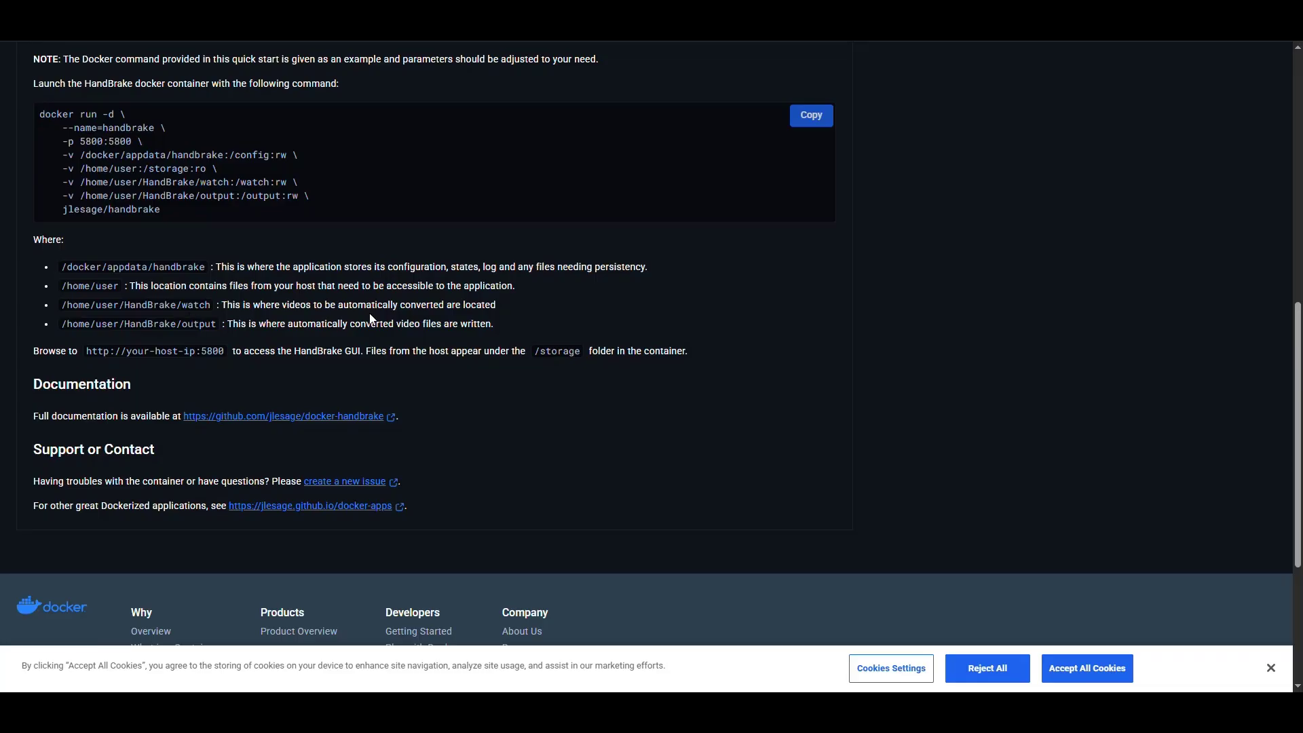
drag(360, 266, 531, 267)
click(532, 267)
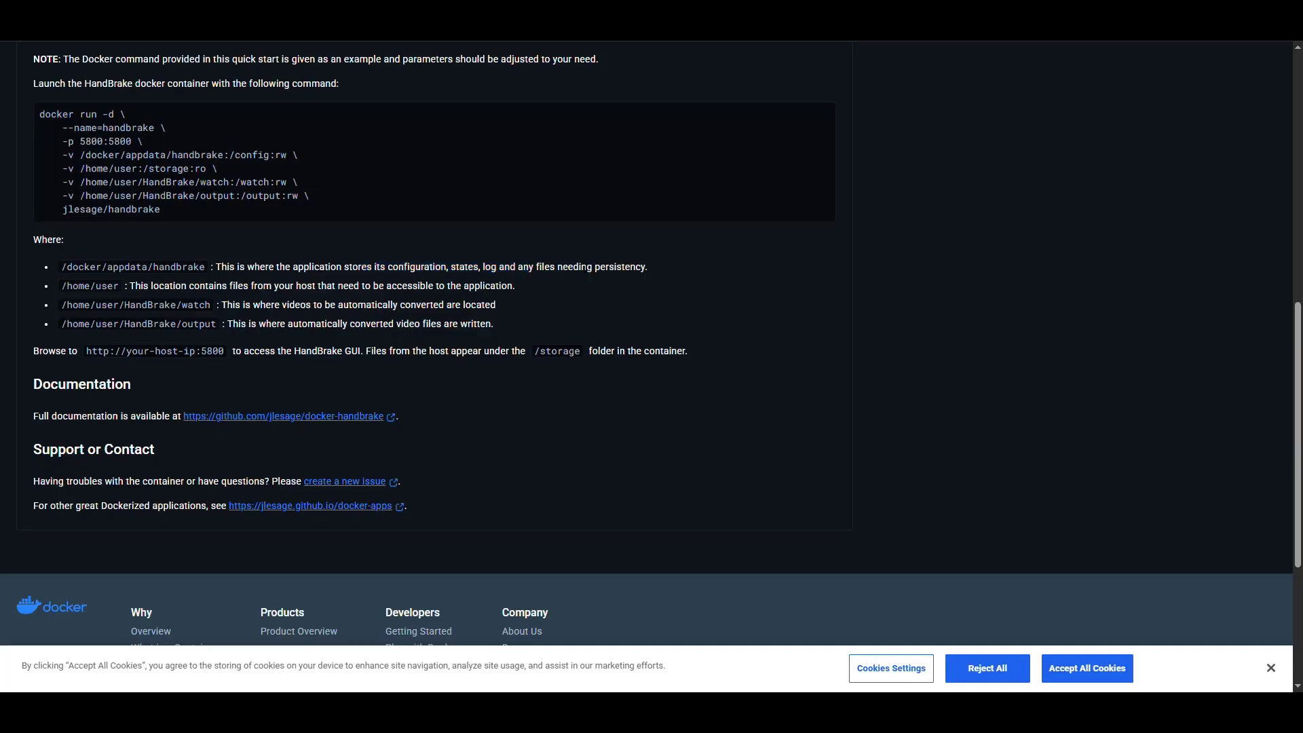
scroll(287, 276, up, 1)
drag(264, 224, 148, 223)
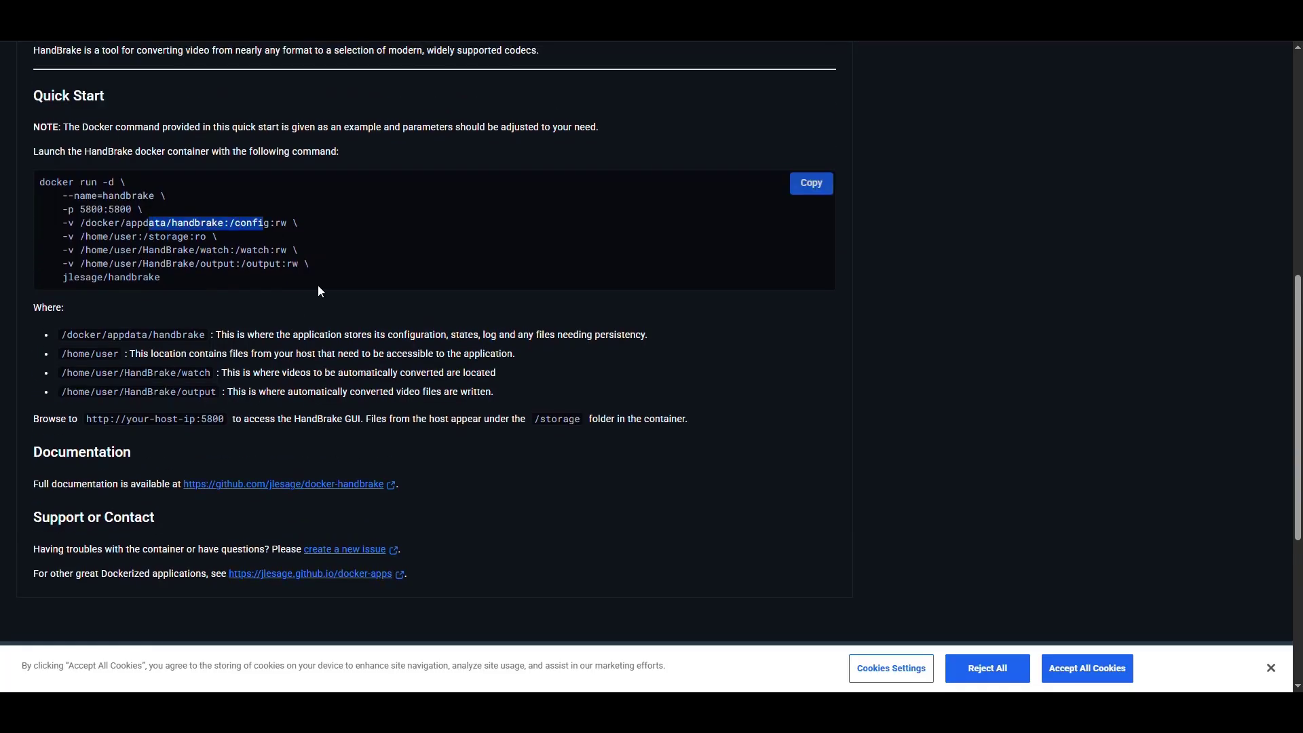
click(365, 328)
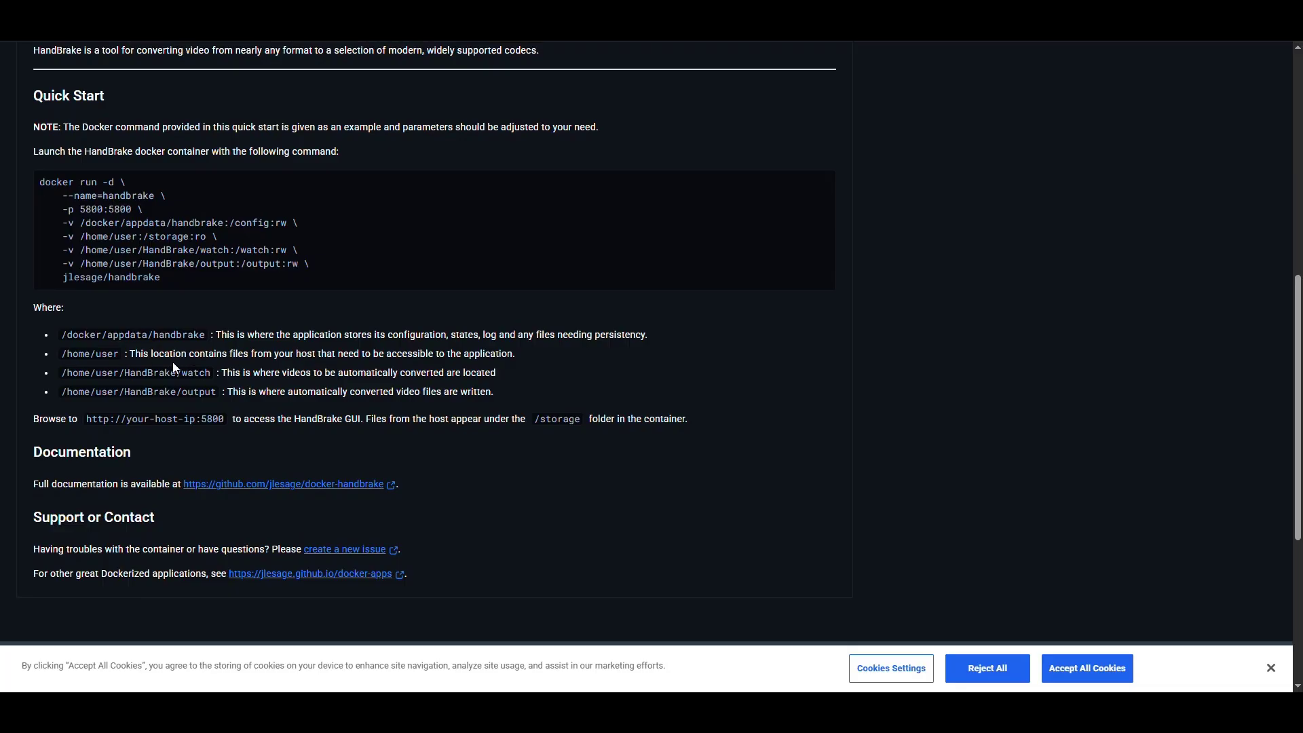
drag(137, 354, 276, 355)
click(276, 356)
mouse_move(167, 279)
drag(216, 372, 266, 373)
click(526, 372)
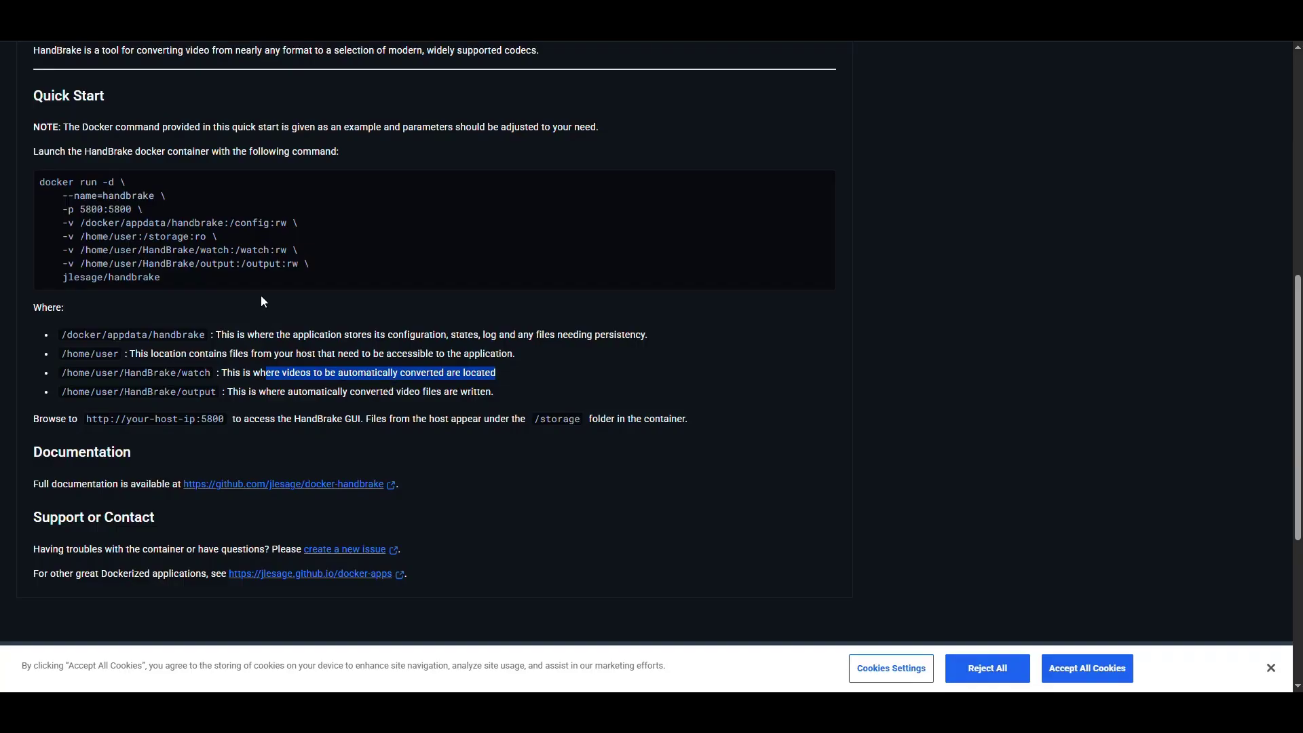
drag(274, 250, 212, 249)
click(256, 419)
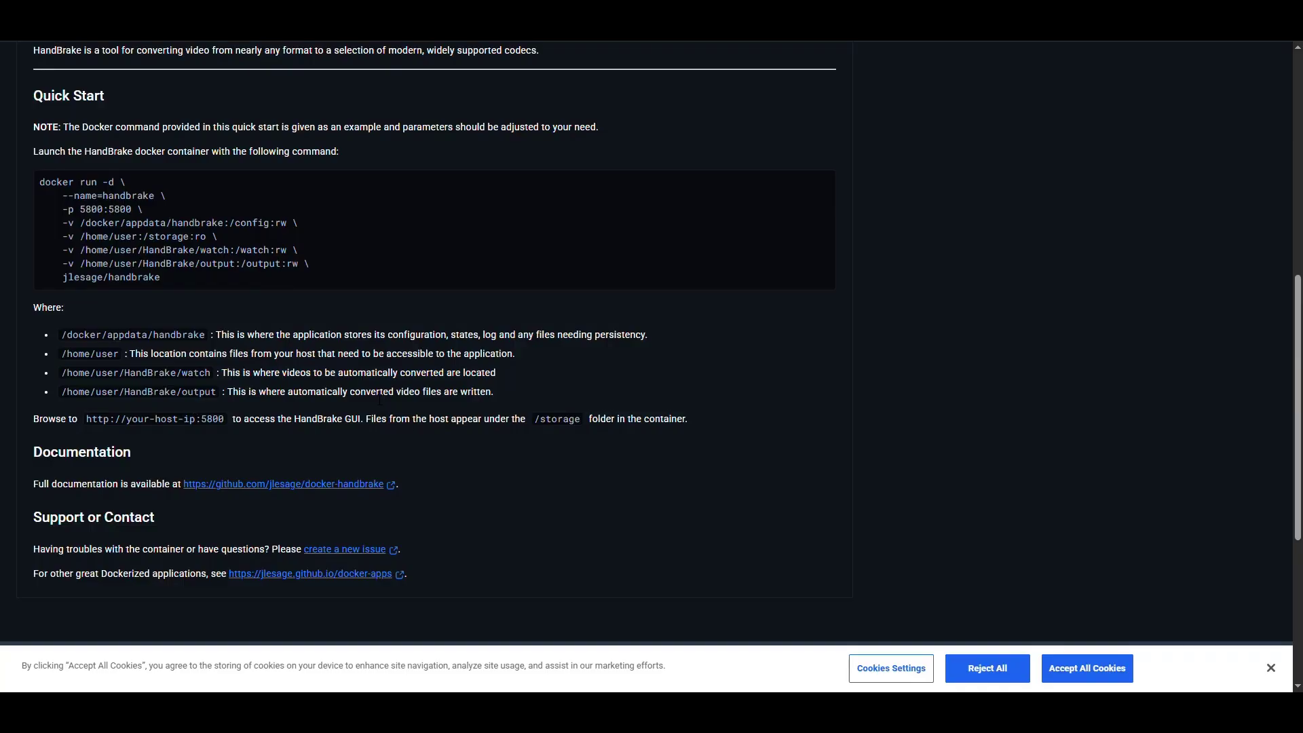
drag(498, 392, 238, 392)
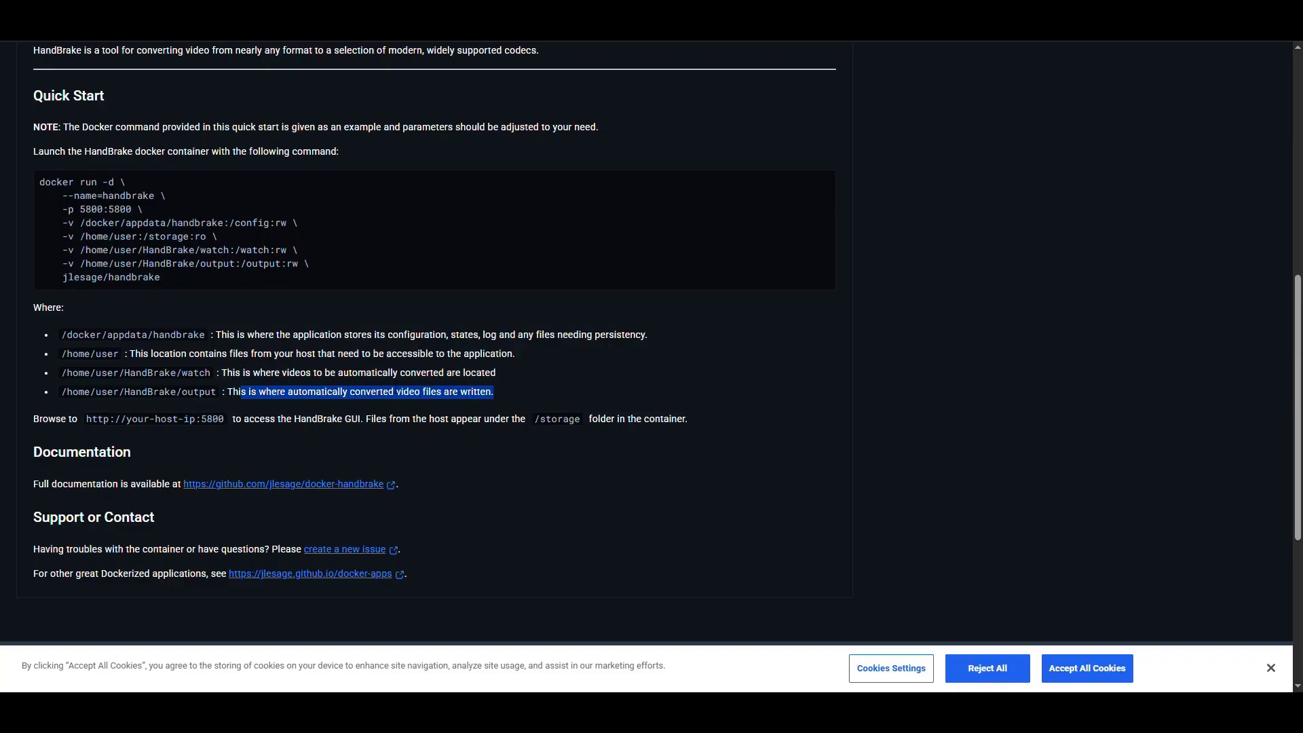
click(238, 392)
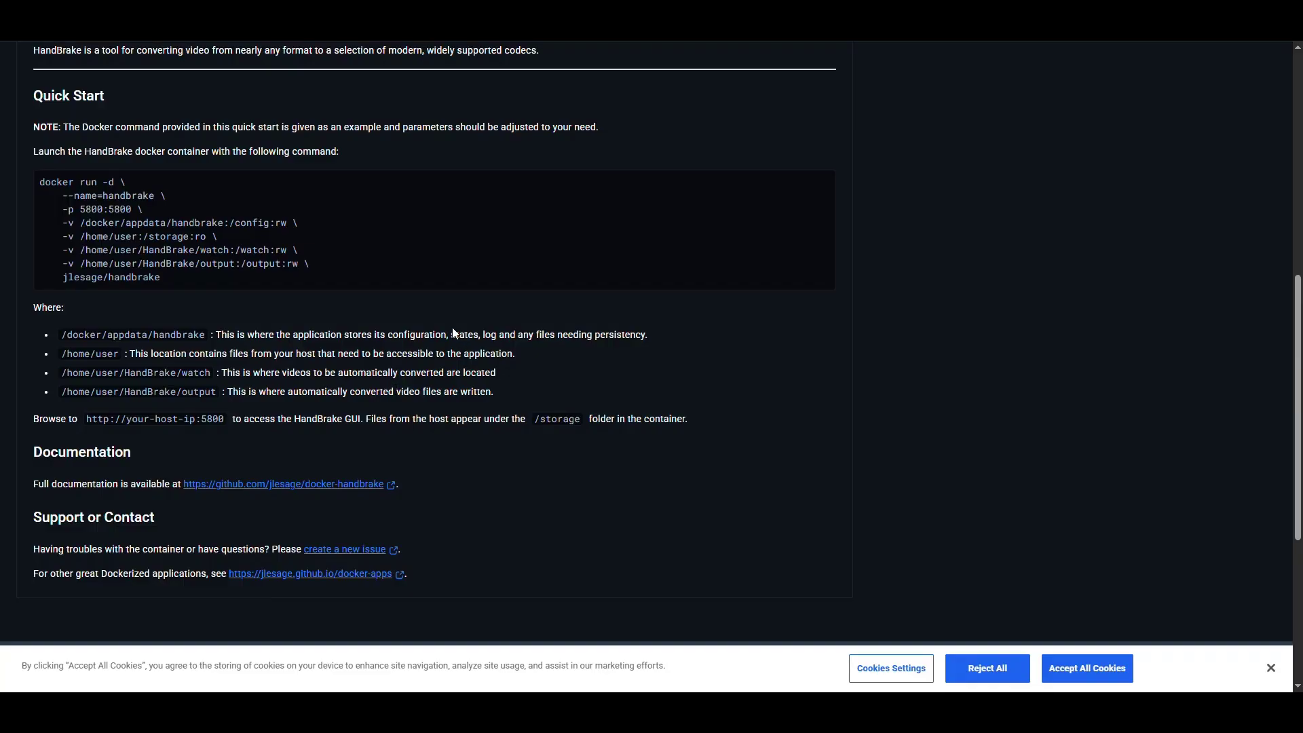
scroll(448, 329, down, 2)
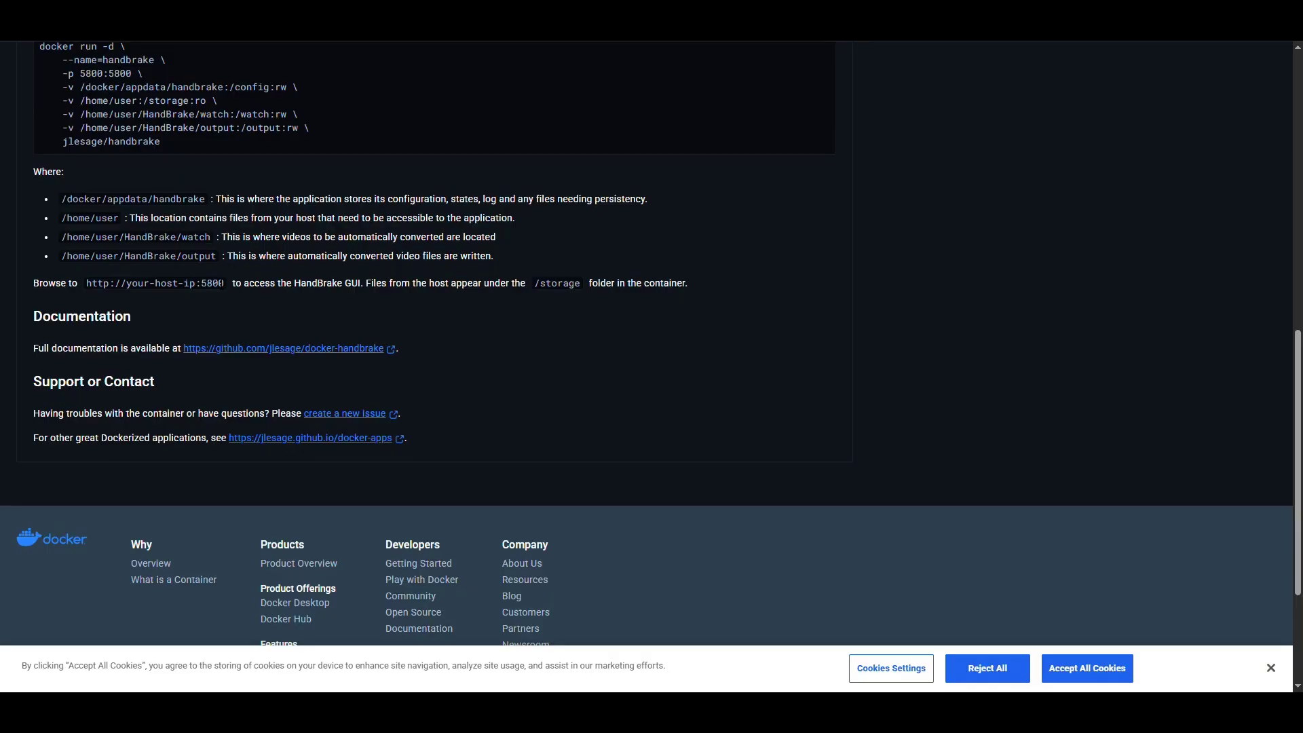
scroll(523, 331, up, 3)
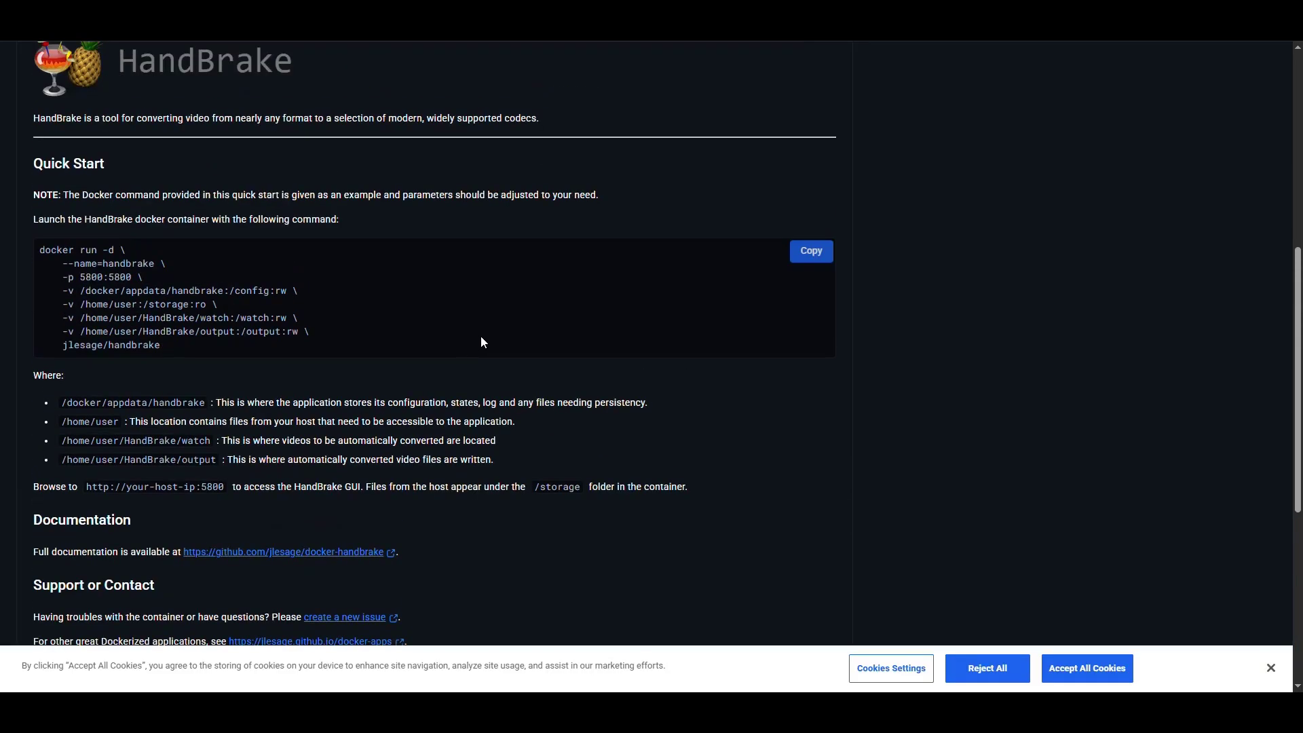
scroll(483, 336, up, 2)
scroll(483, 337, down, 2)
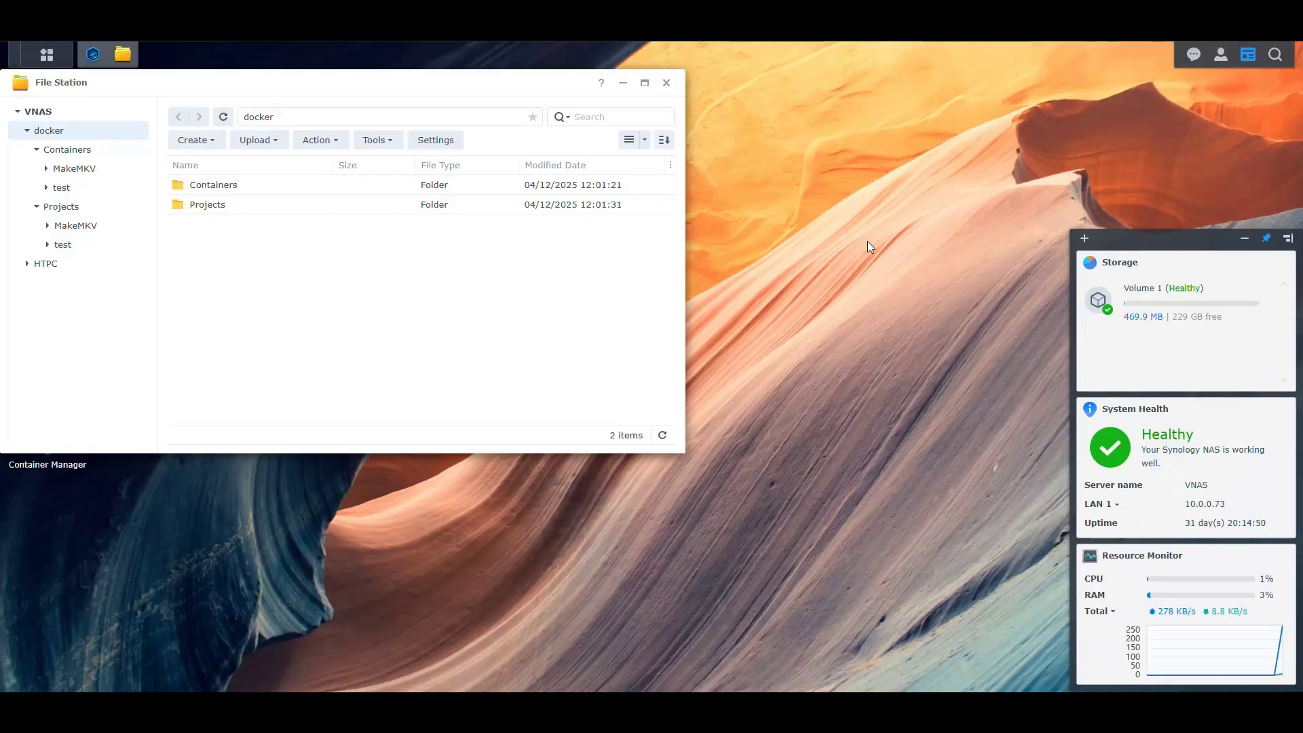
Create a HandBrake folder inside docker/Projects
click(71, 209)
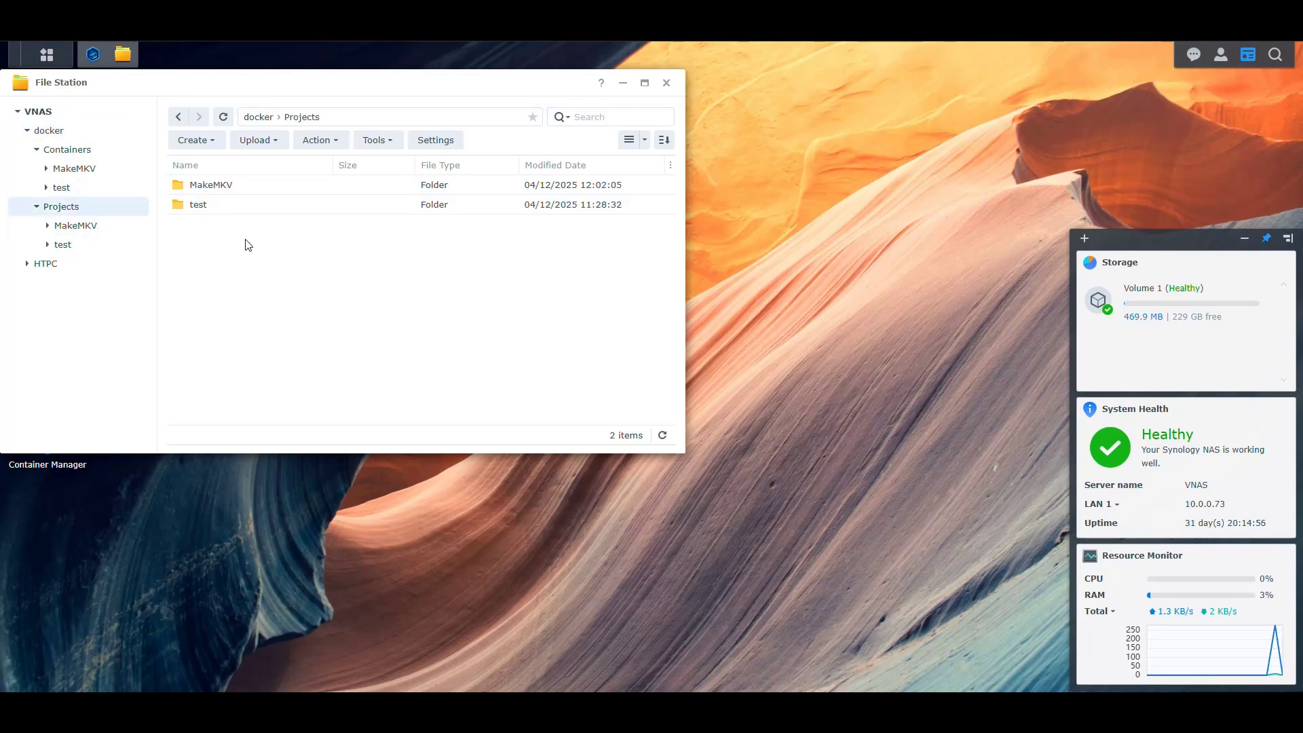
click(207, 142)
click(229, 166)
text(HandBraje)
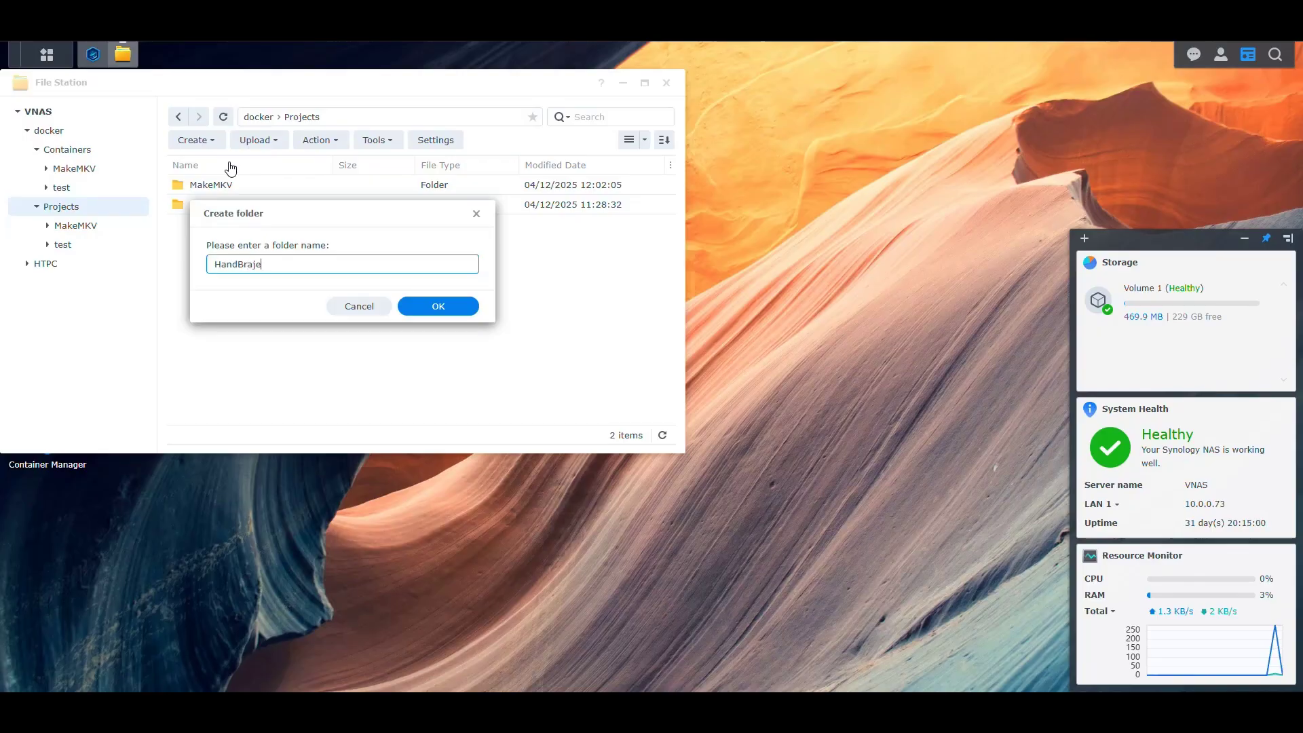
key(BackSpace)
key(BackSpace)
text(ke)
key(Return)
Create a HandBrake folder inside docker/Containers and open it
click(80, 150)
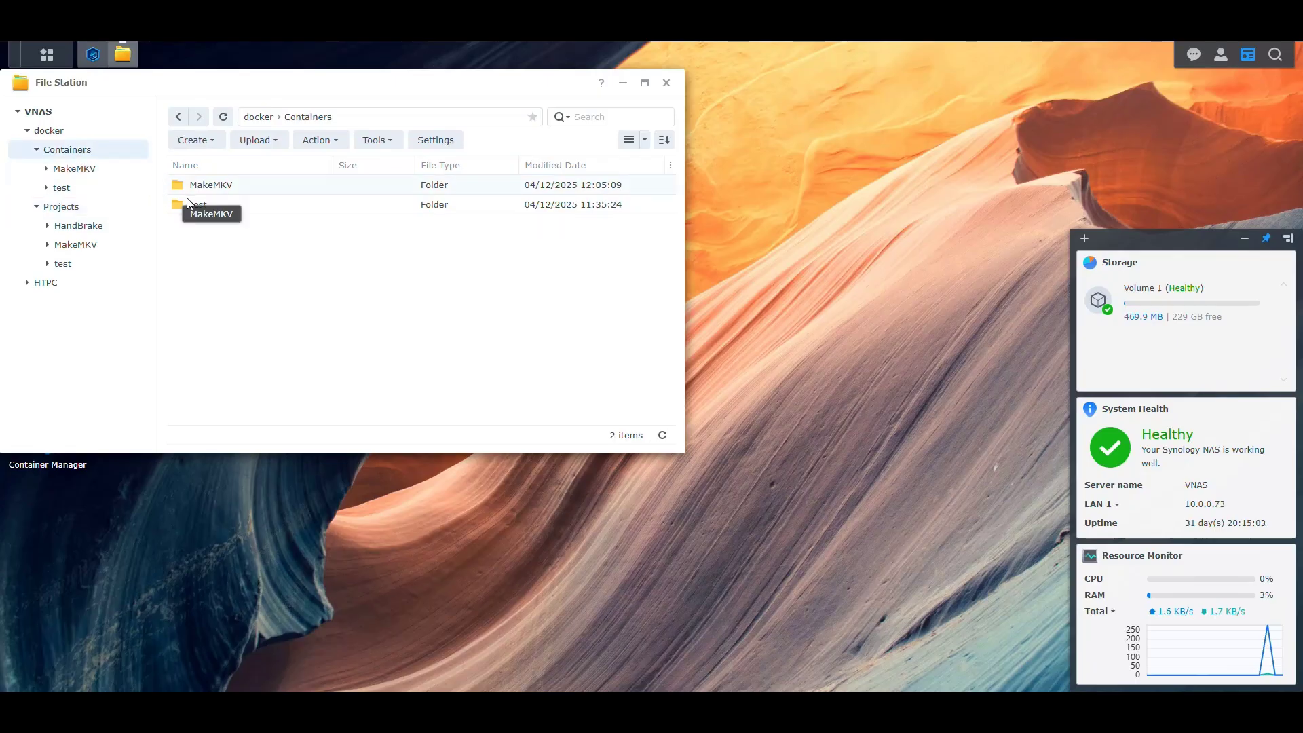
click(192, 140)
click(219, 169)
text(HandBrake)
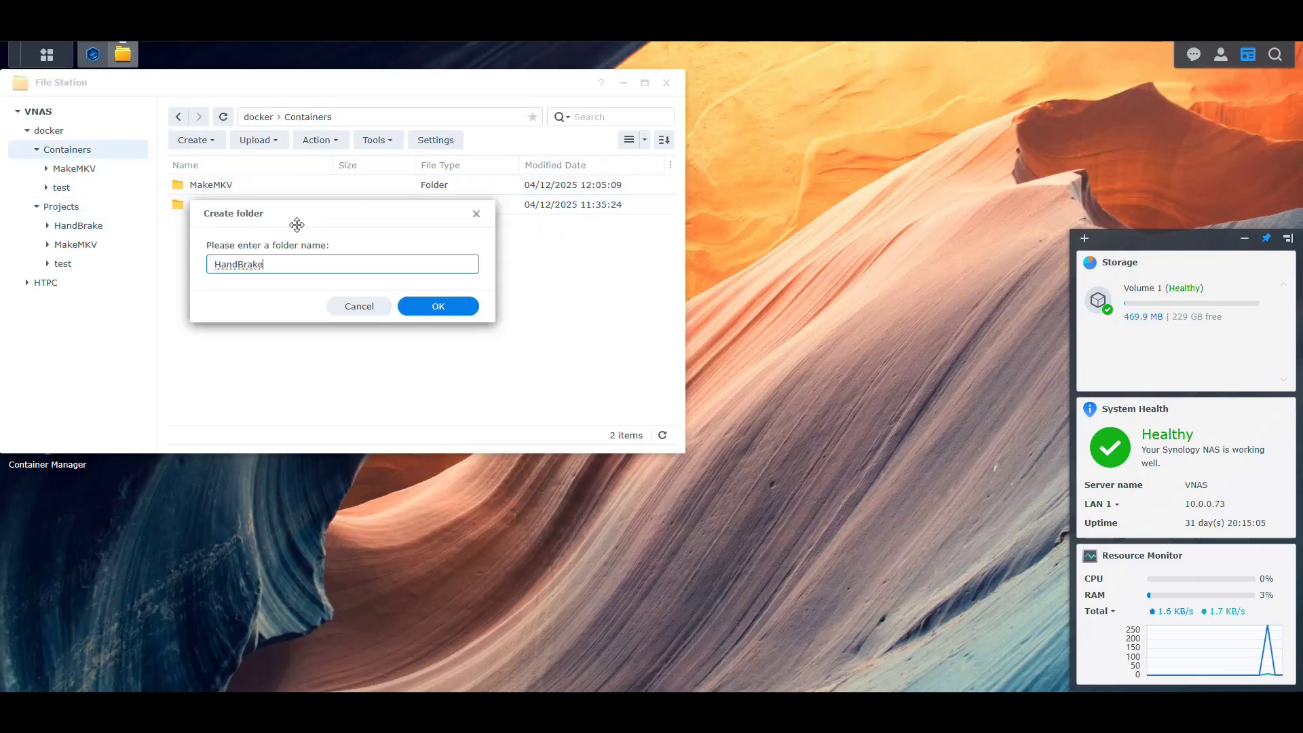
click(464, 311)
double_click(239, 186)
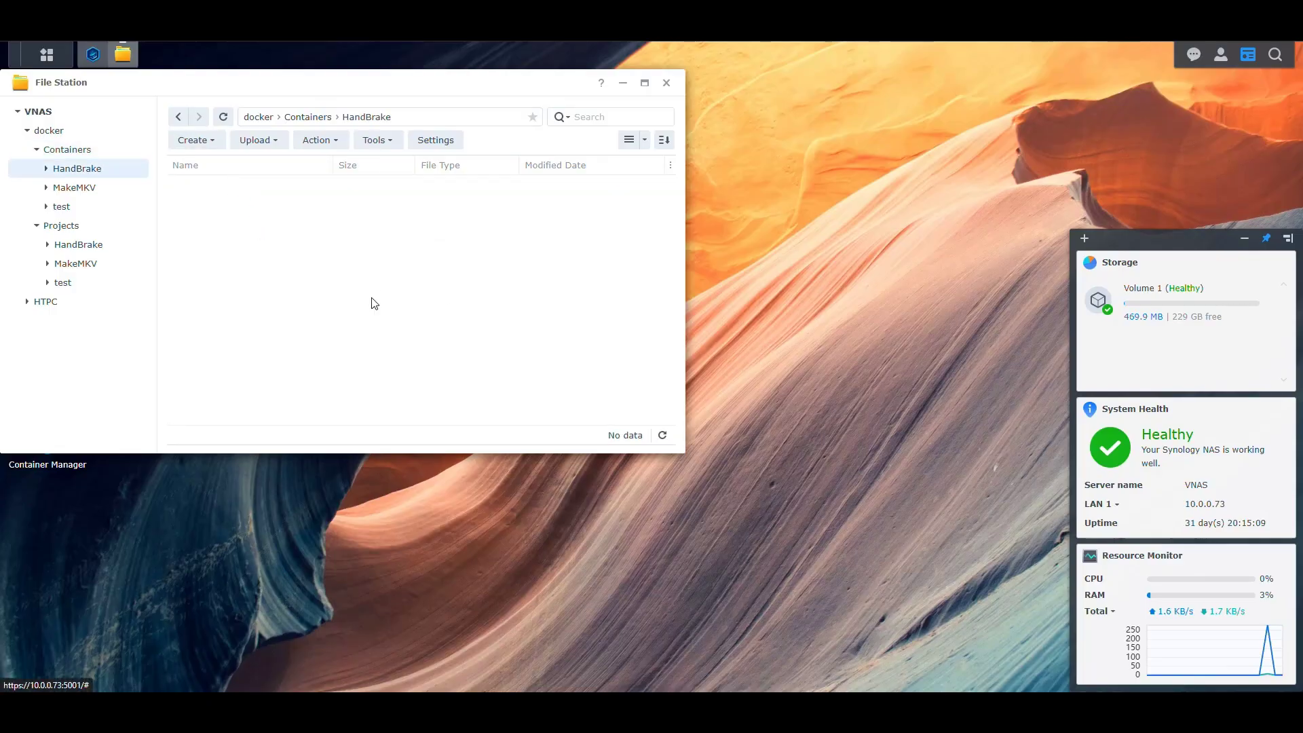
Add config, output, storage and watch folders inside Containers/HandBrake
click(211, 140)
click(234, 166)
text(config)
key(Return)
click(207, 140)
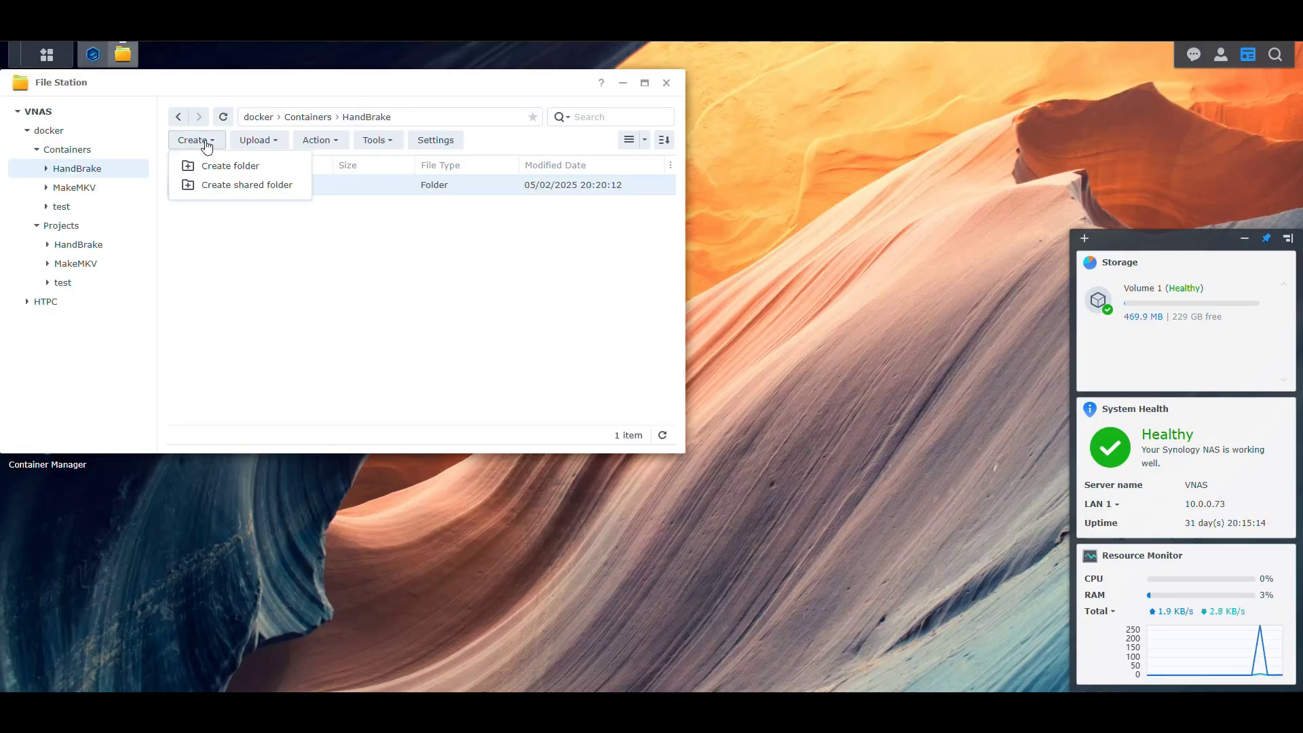
click(231, 166)
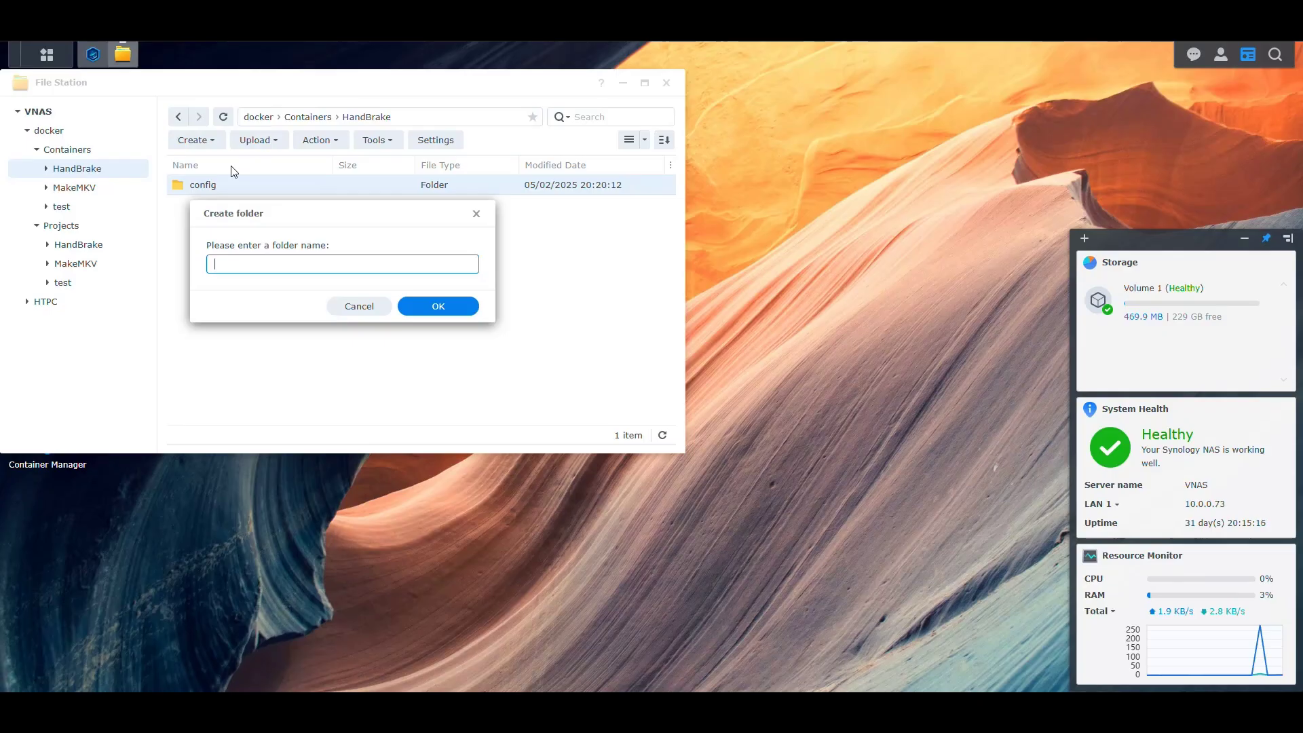
text(output)
key(Return)
click(207, 140)
click(233, 168)
text(stora)
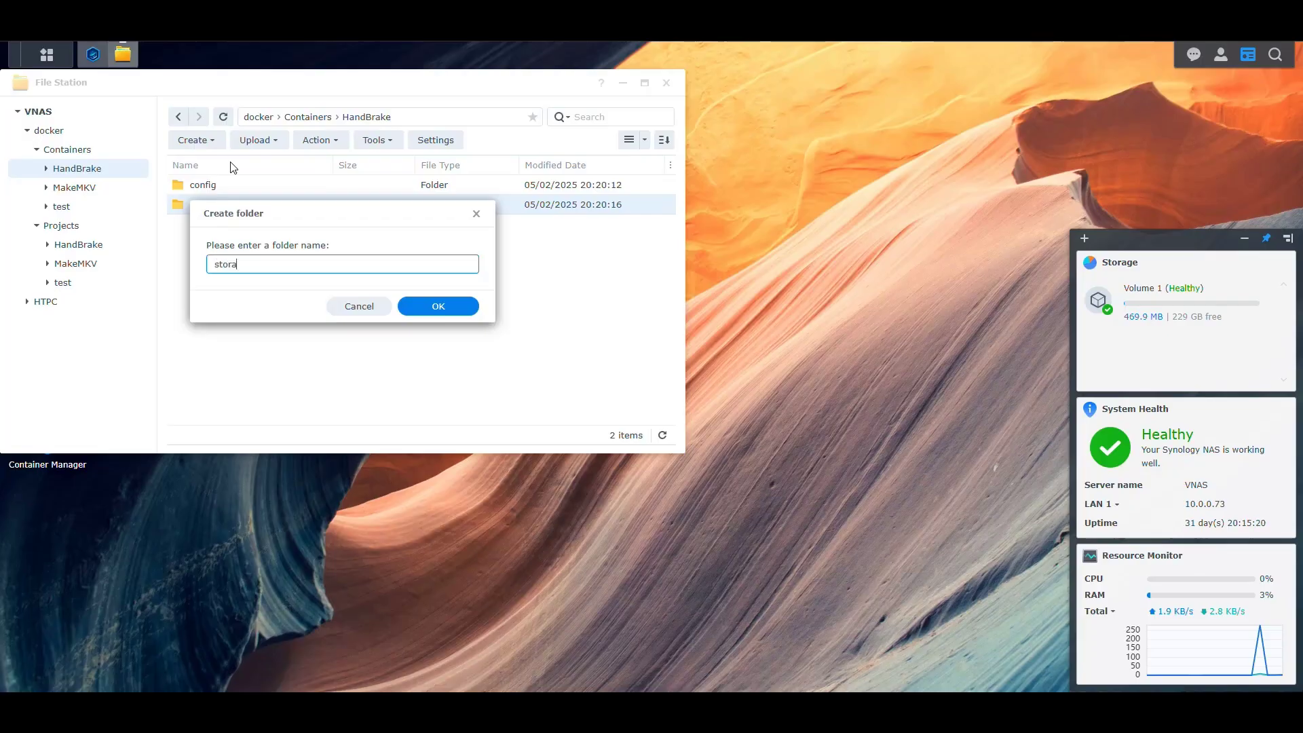
text(ge)
key(Return)
click(197, 140)
click(231, 167)
text(wa)
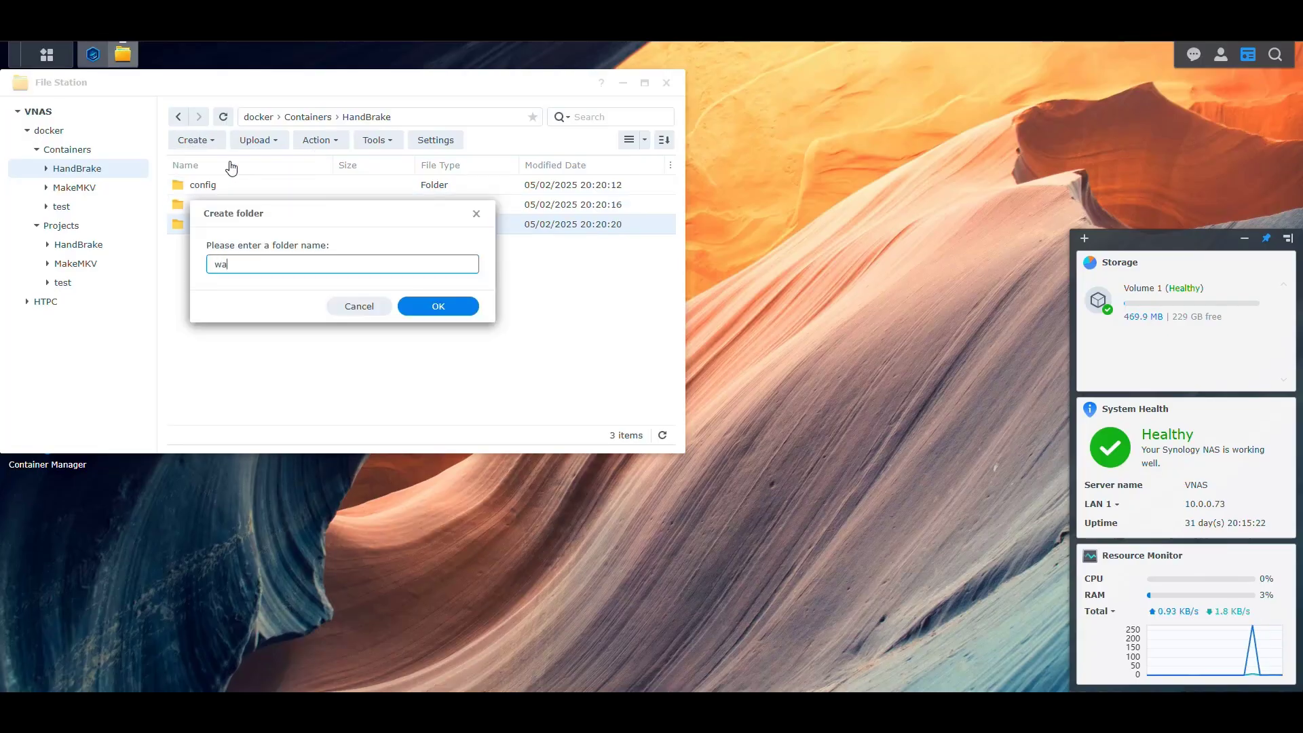
text(tch)
key(Return)
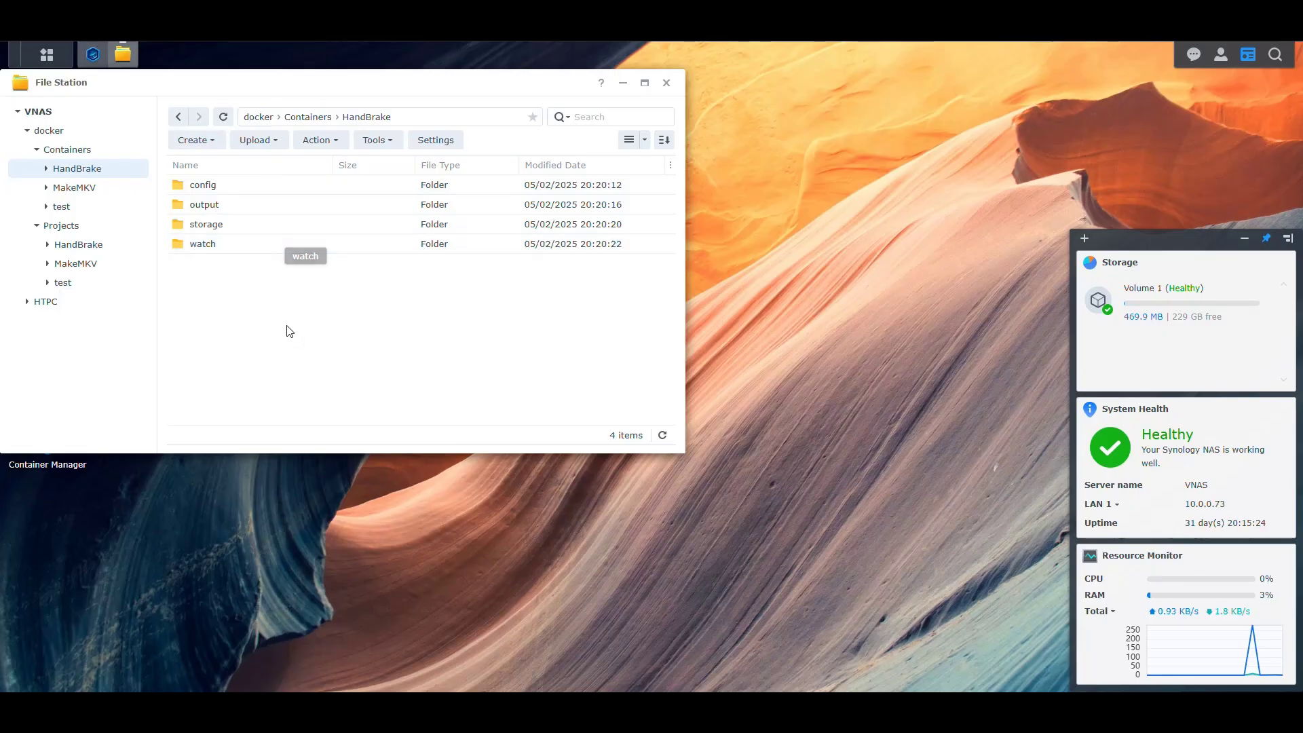
Sort the folders by name, check the MakeMKV and HandBrake project folders, and minimise File Station
click(214, 166)
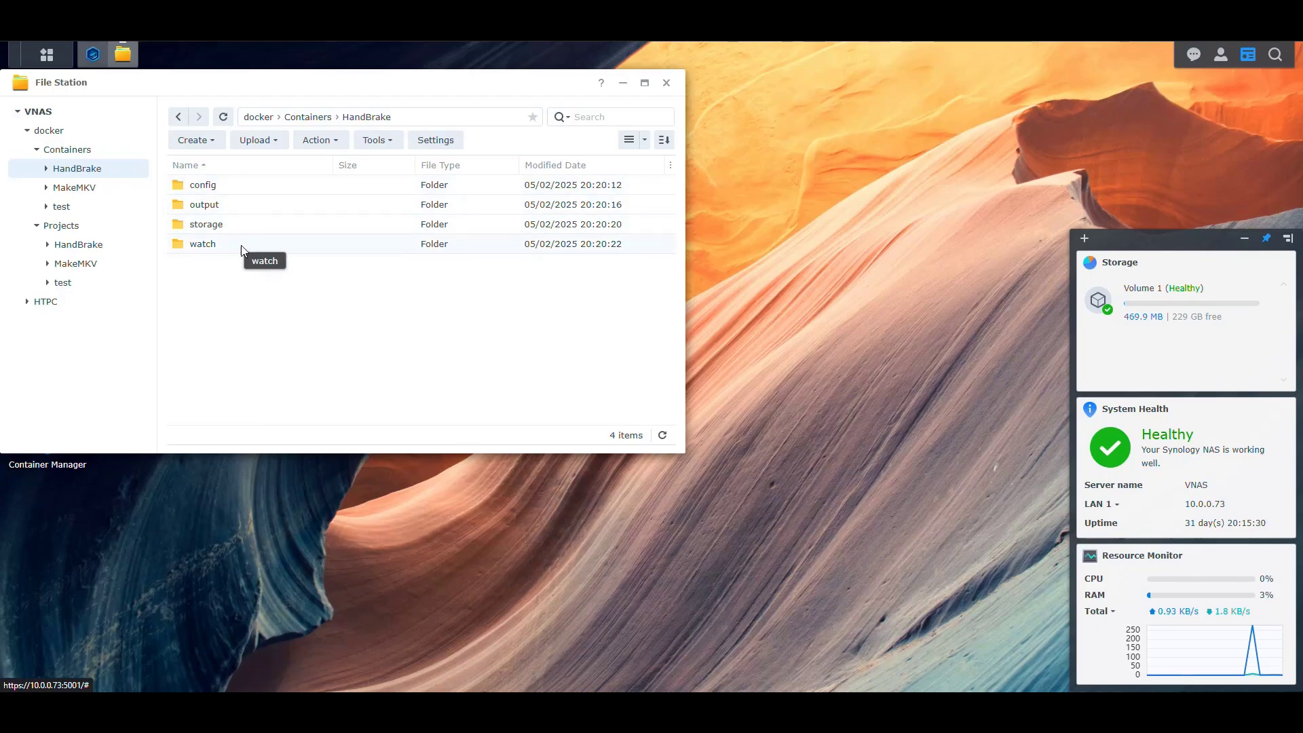
click(85, 265)
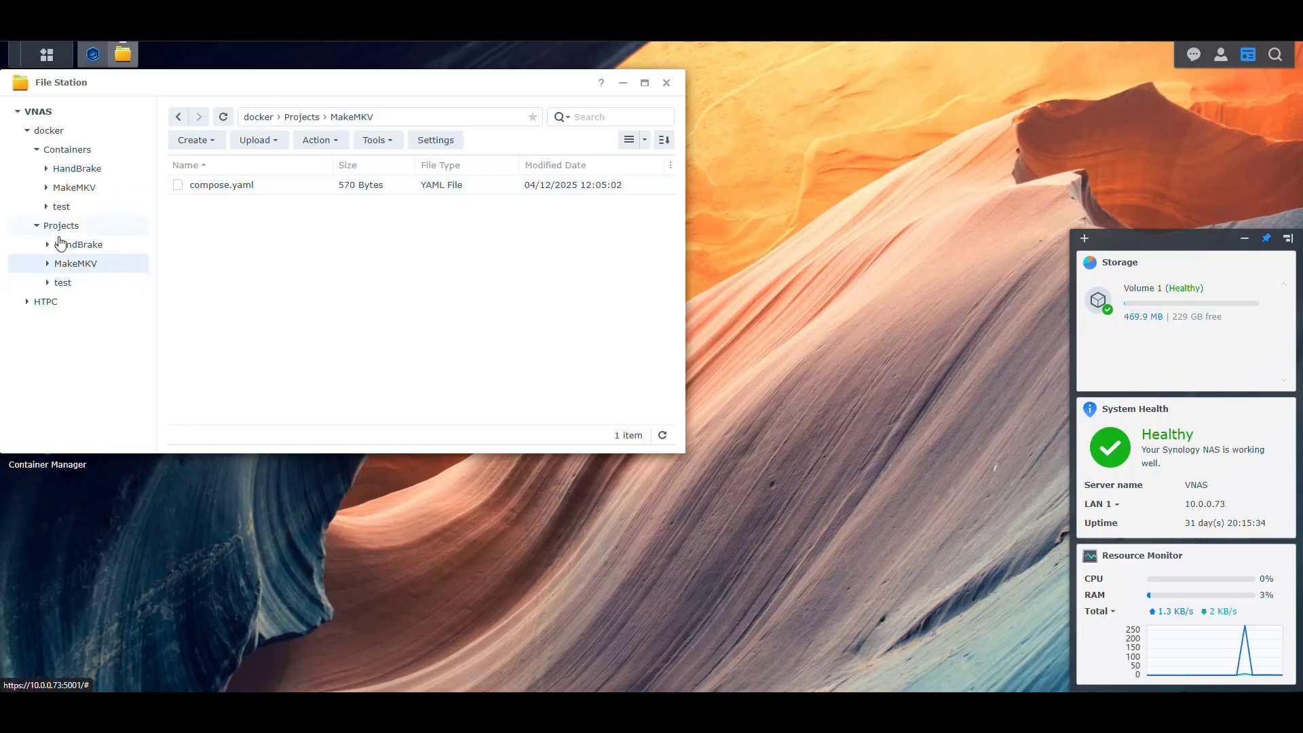
click(93, 251)
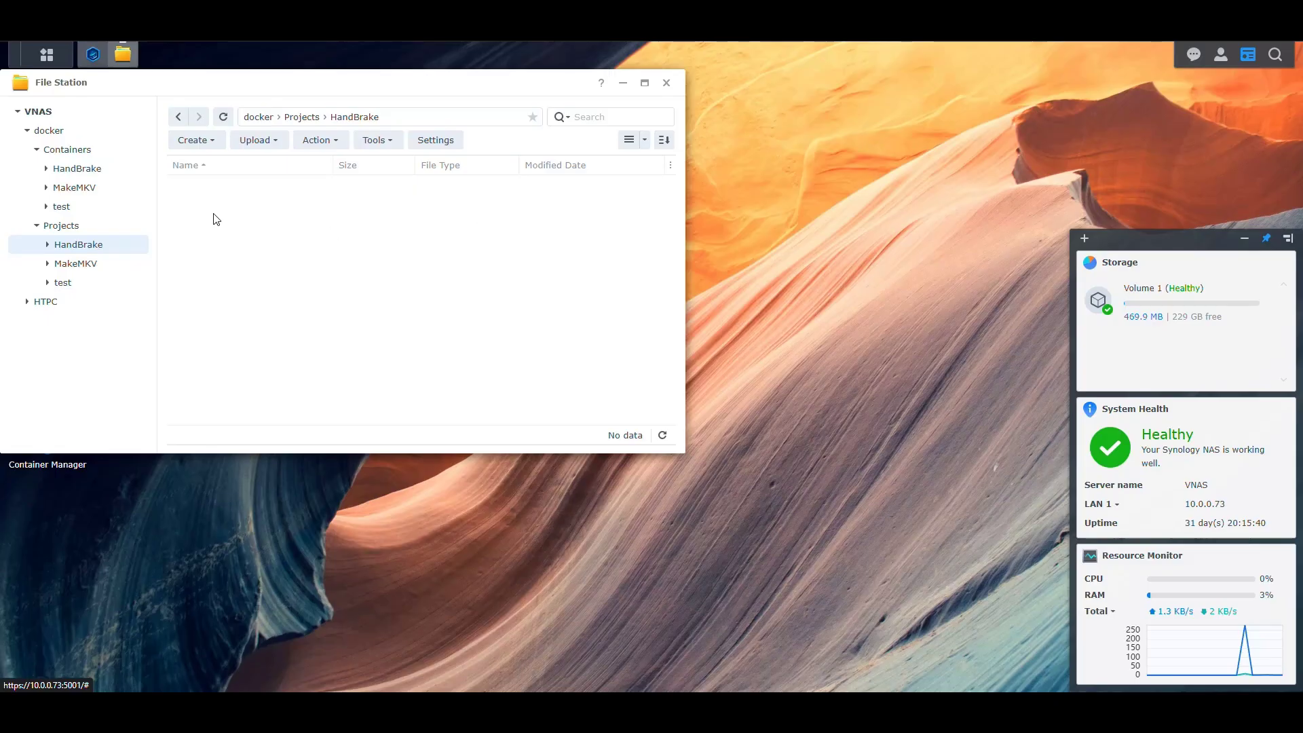
click(123, 56)
Start a new handbrake project in Container Manager with path docker/Projects/HandBrake
click(93, 55)
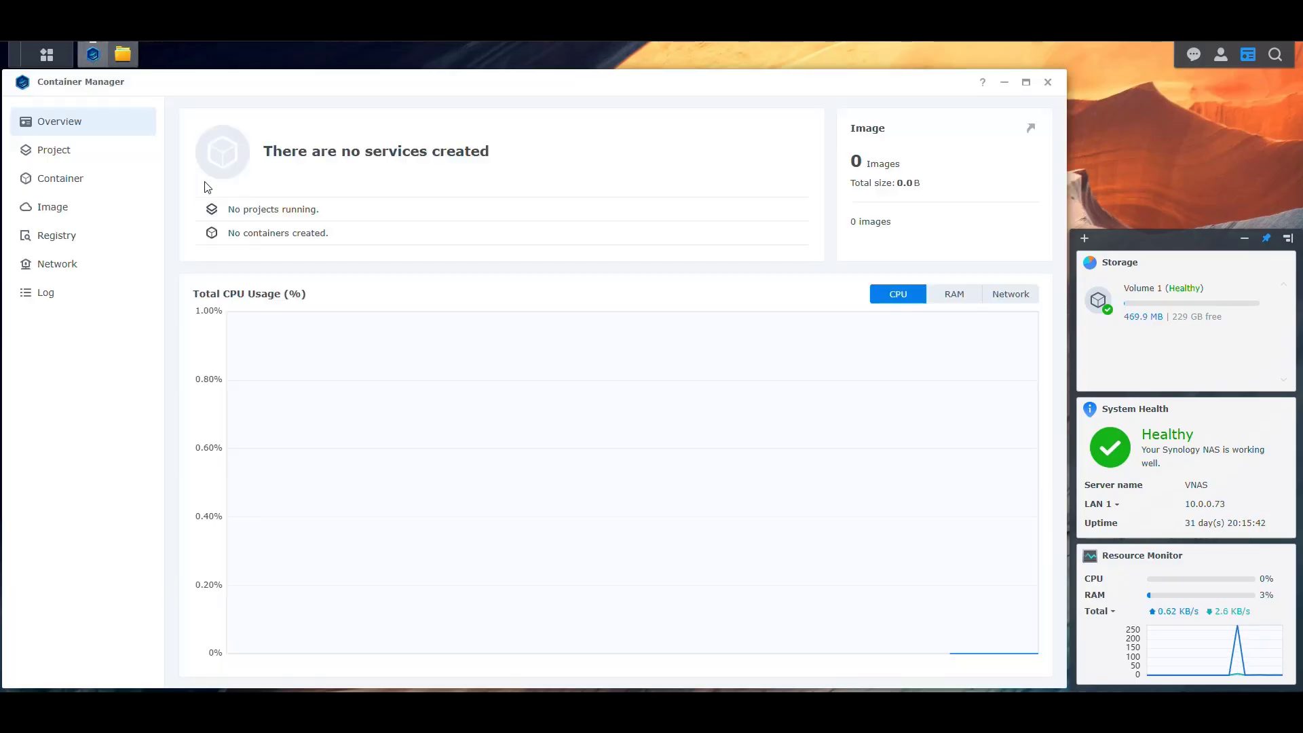
click(59, 151)
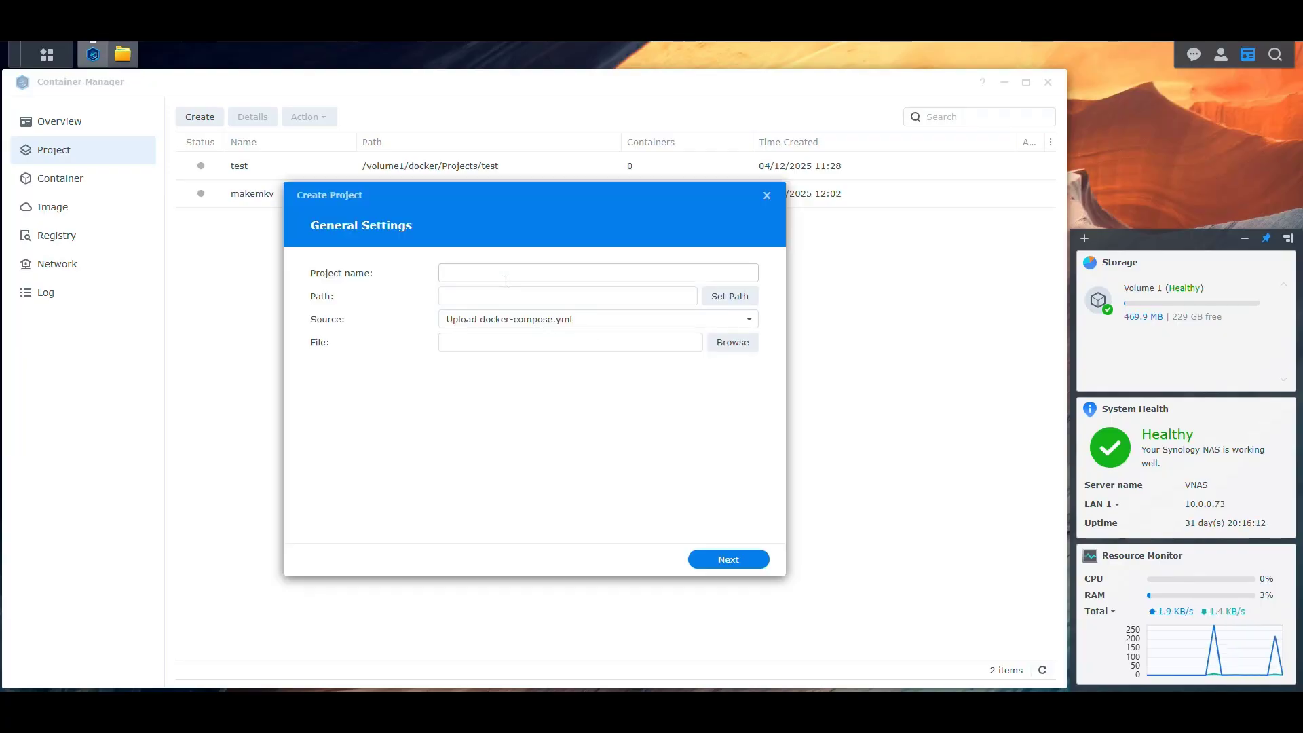
click(511, 273)
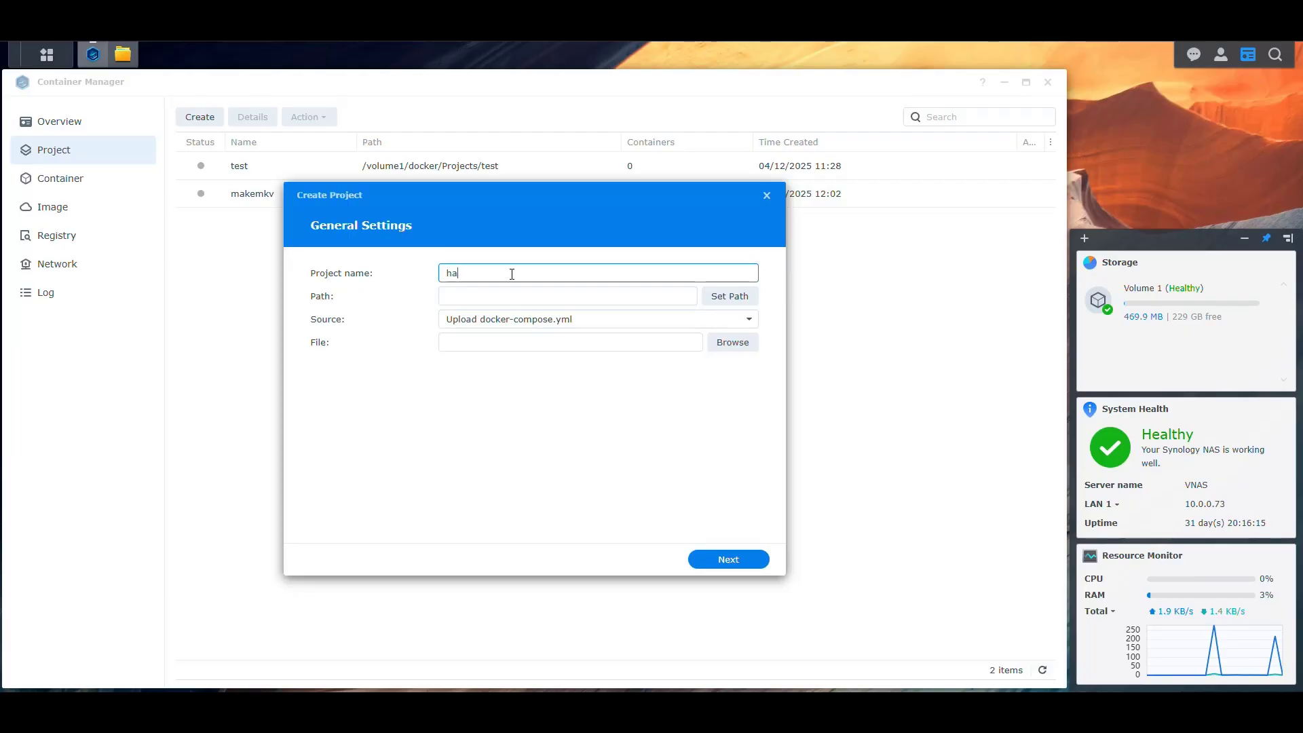
click(726, 296)
click(411, 306)
click(421, 344)
click(463, 364)
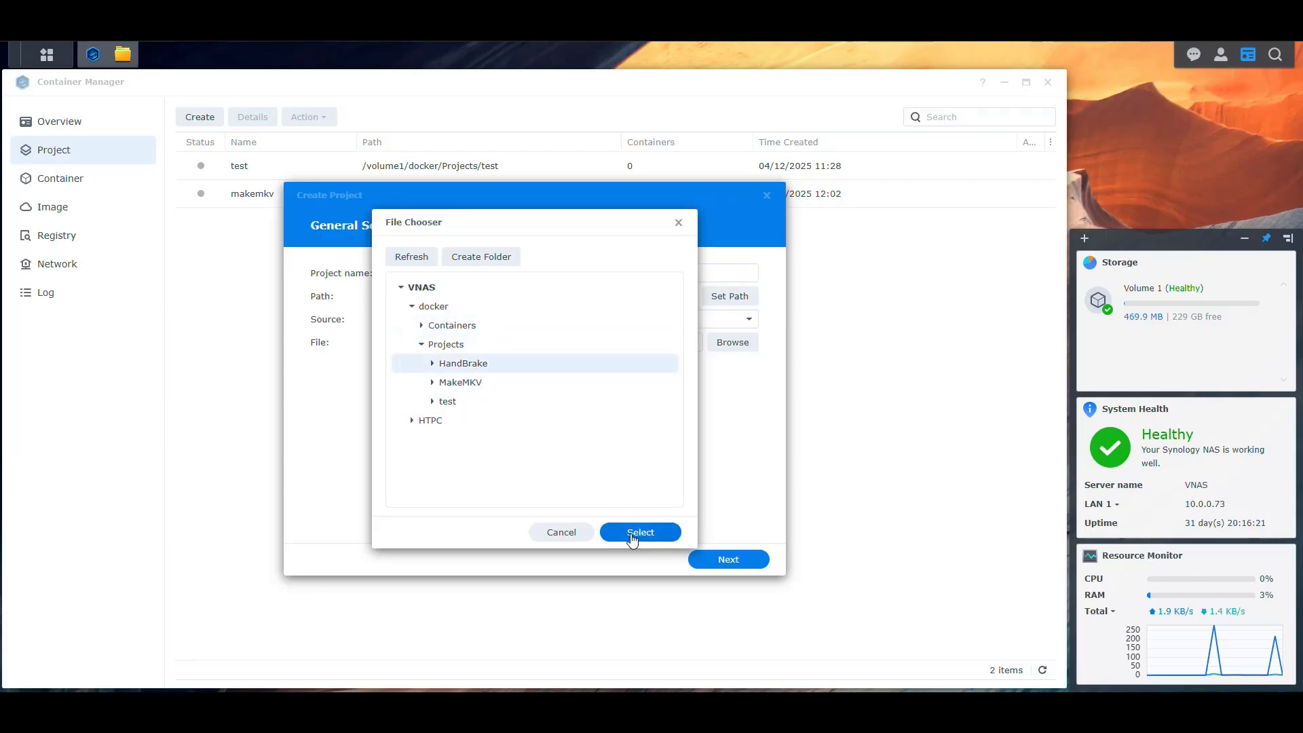
click(640, 532)
Create a docker-compose.yml from the pasted MakeMKV YAML and finish creating the project
click(723, 320)
click(583, 365)
click(587, 366)
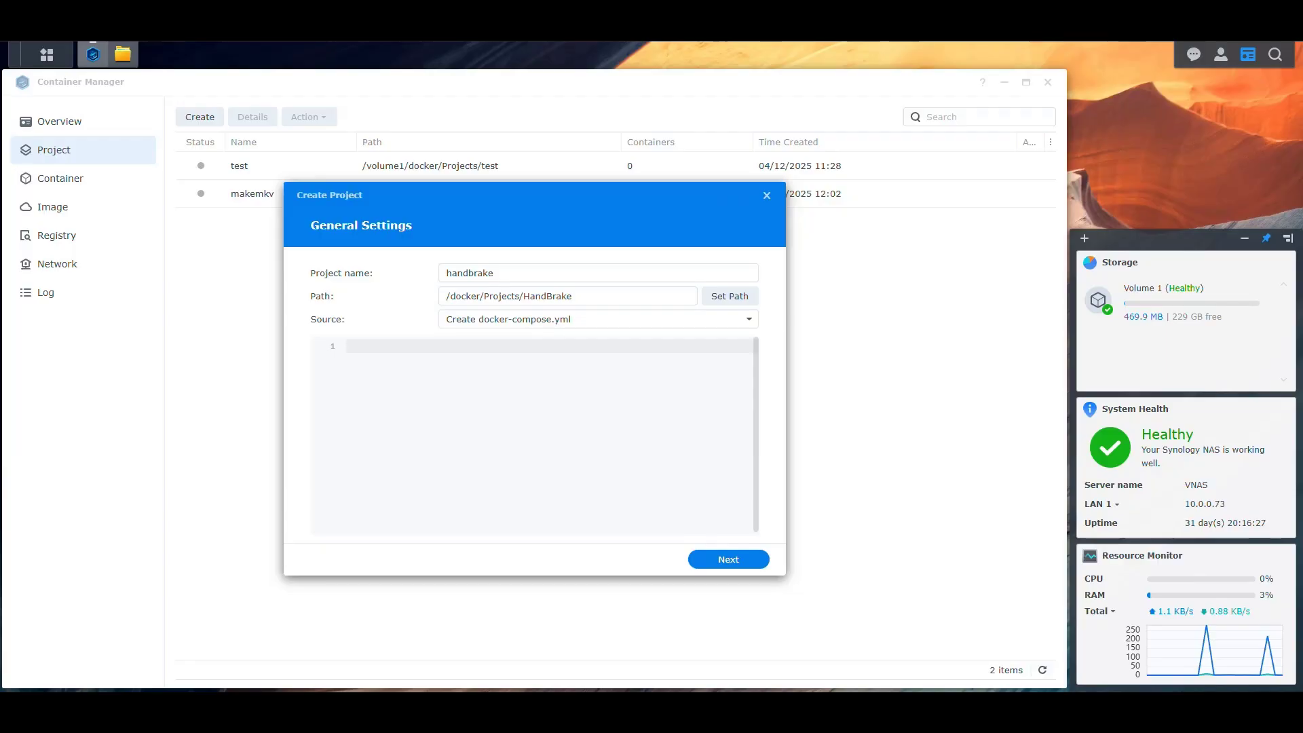
key(ctrl+v)
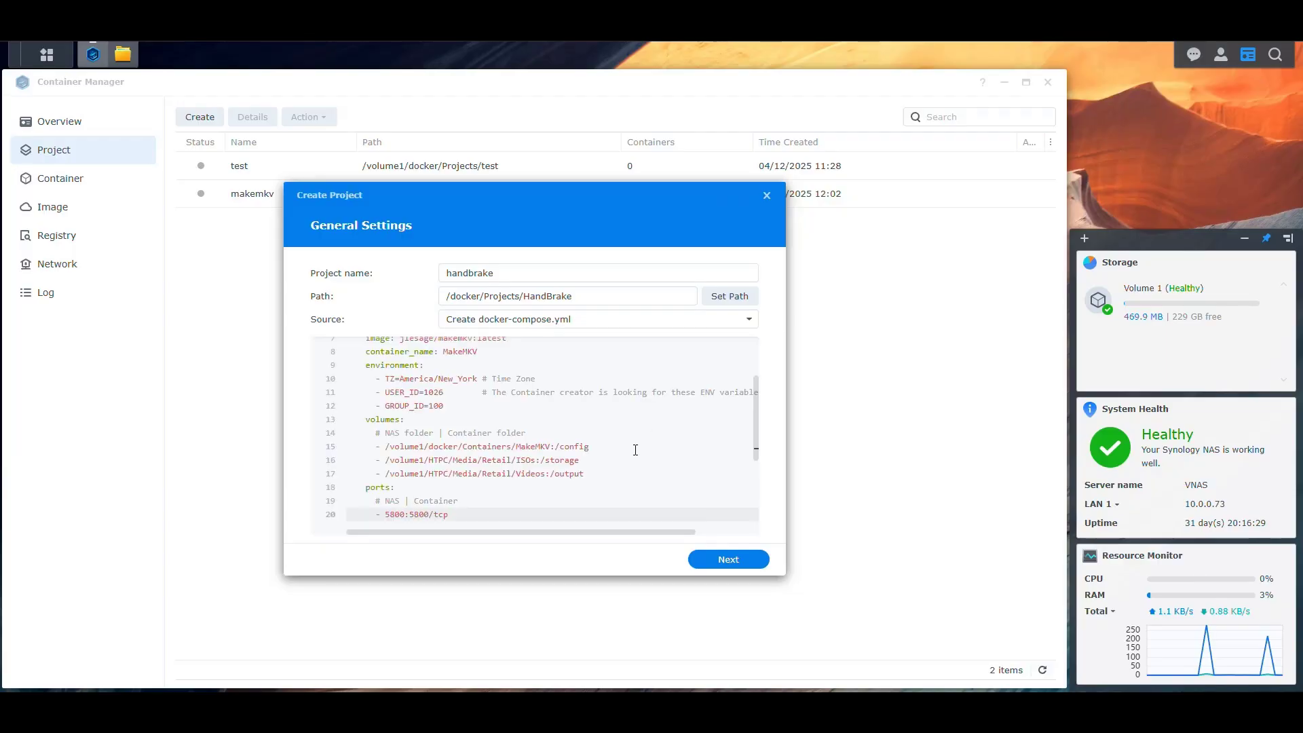
click(740, 560)
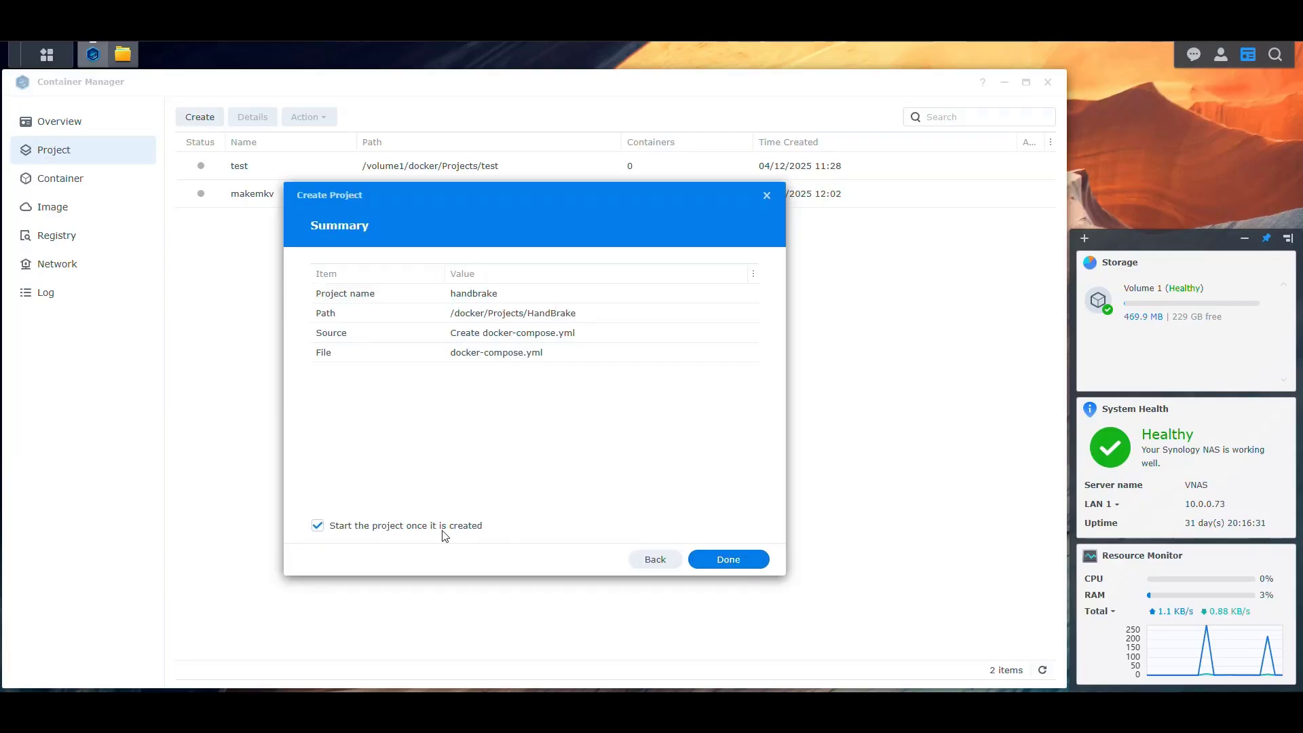
click(727, 559)
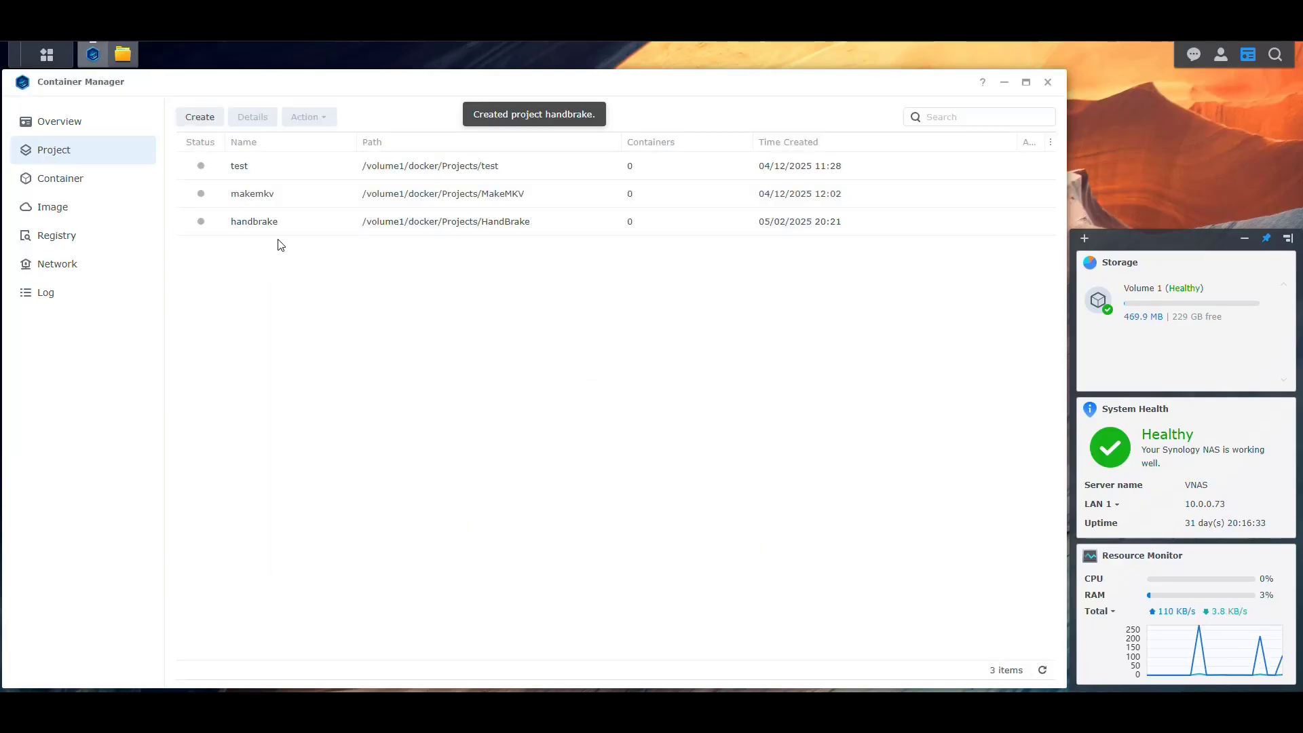
double_click(265, 227)
In the YAML, change the line 5 comment to HandBrake and the line 6 service to handbrake
click(349, 158)
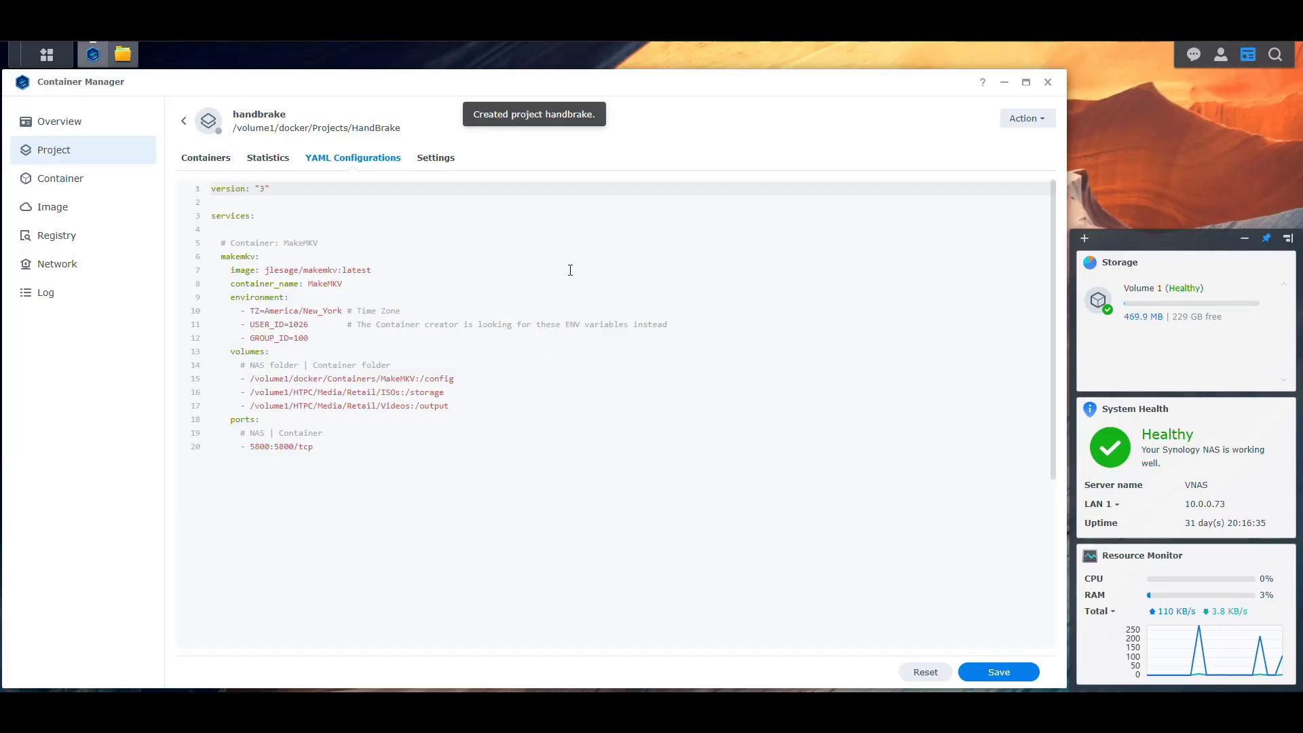
click(317, 243)
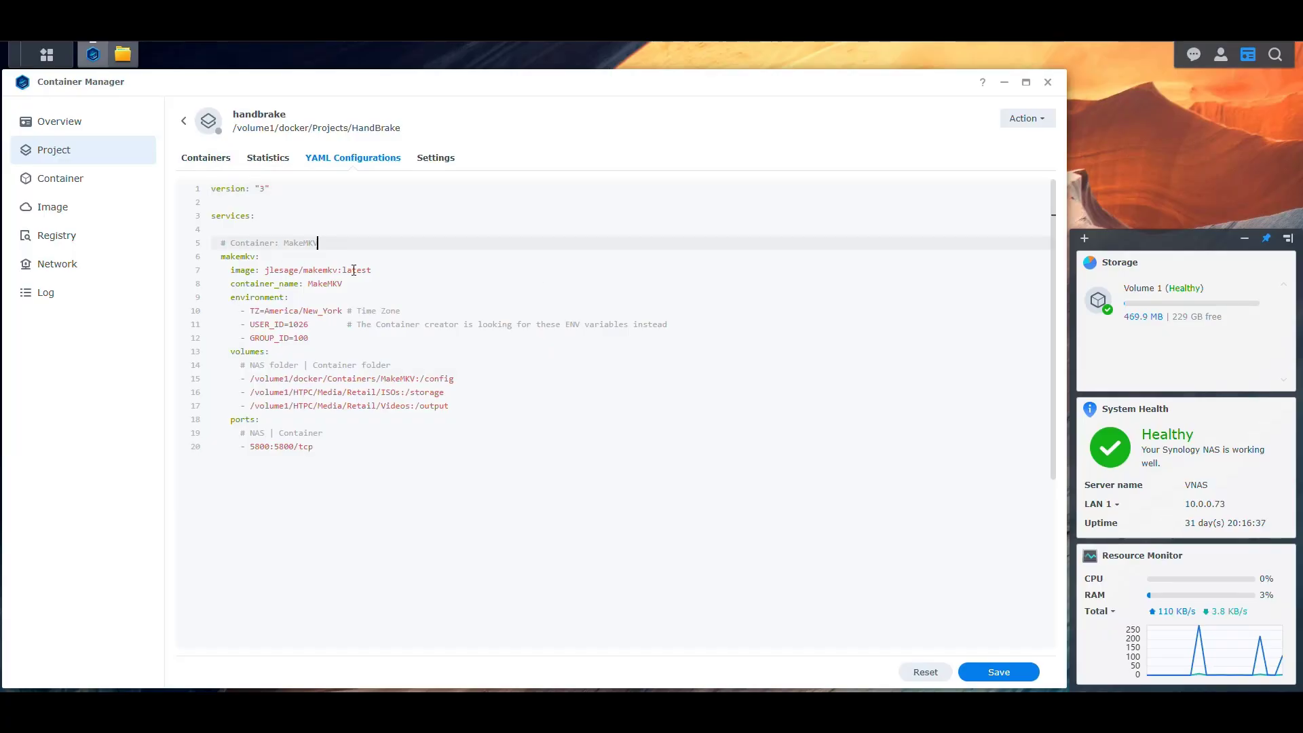
key(BackSpace)
key(BackSpace)
key(BackSpace)
key(BackSpace)
key(BackSpace)
key(BackSpace)
text(HandBrake)
double_click(241, 257)
text(handbrake)
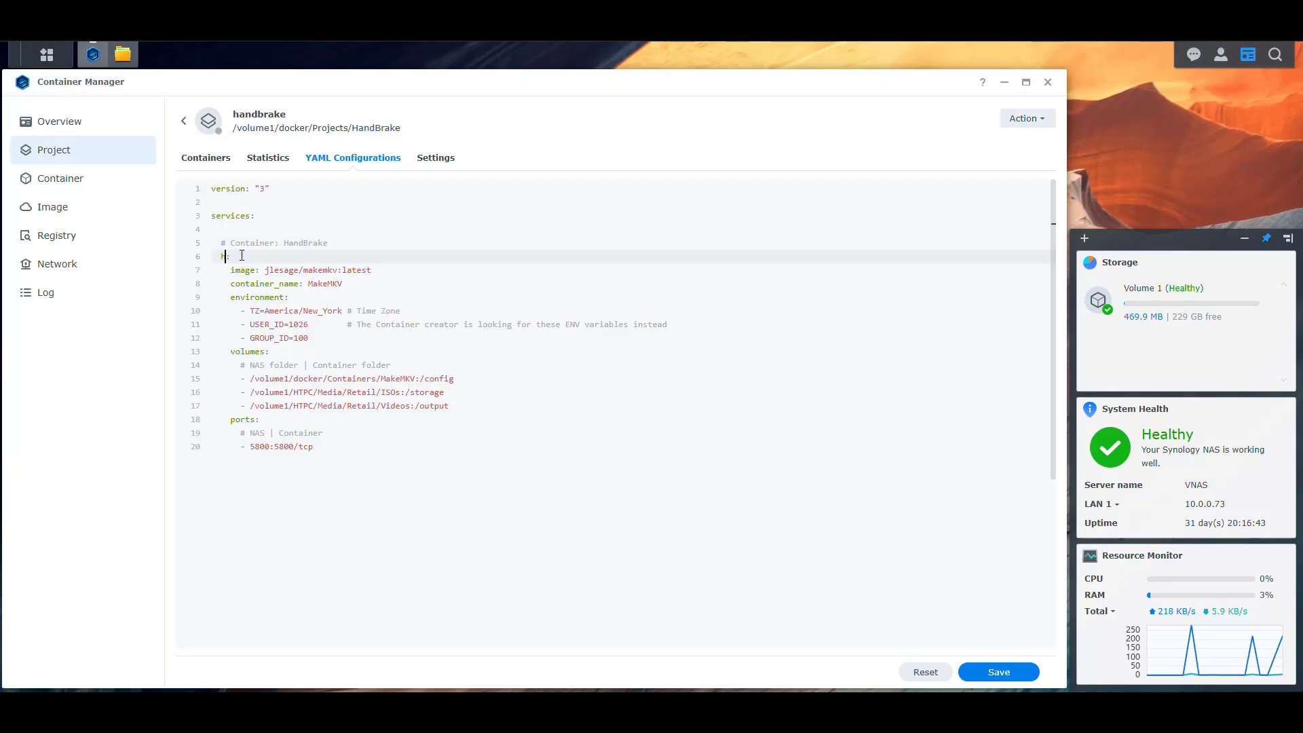
click(241, 243)
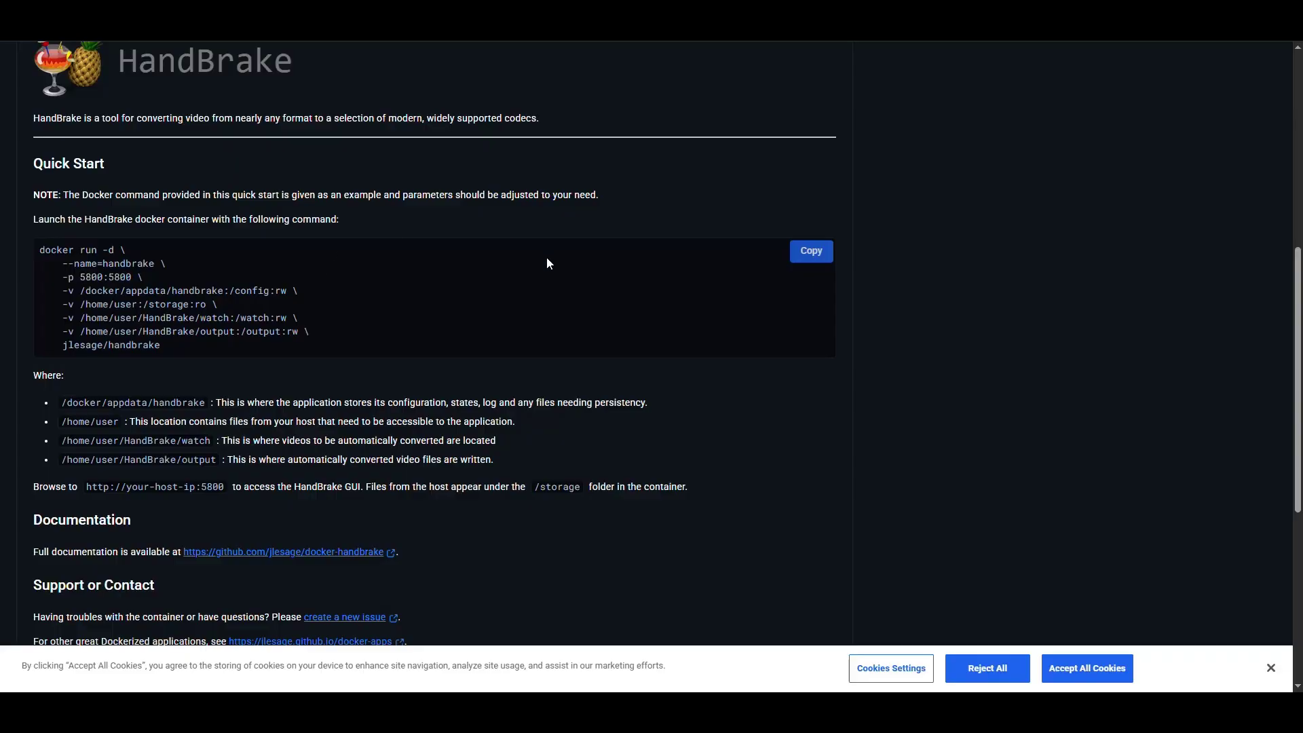
Confirm Docker Hub lists a latest tag, then set the compose image to jlesage/handbrake
scroll(529, 264, up, 7)
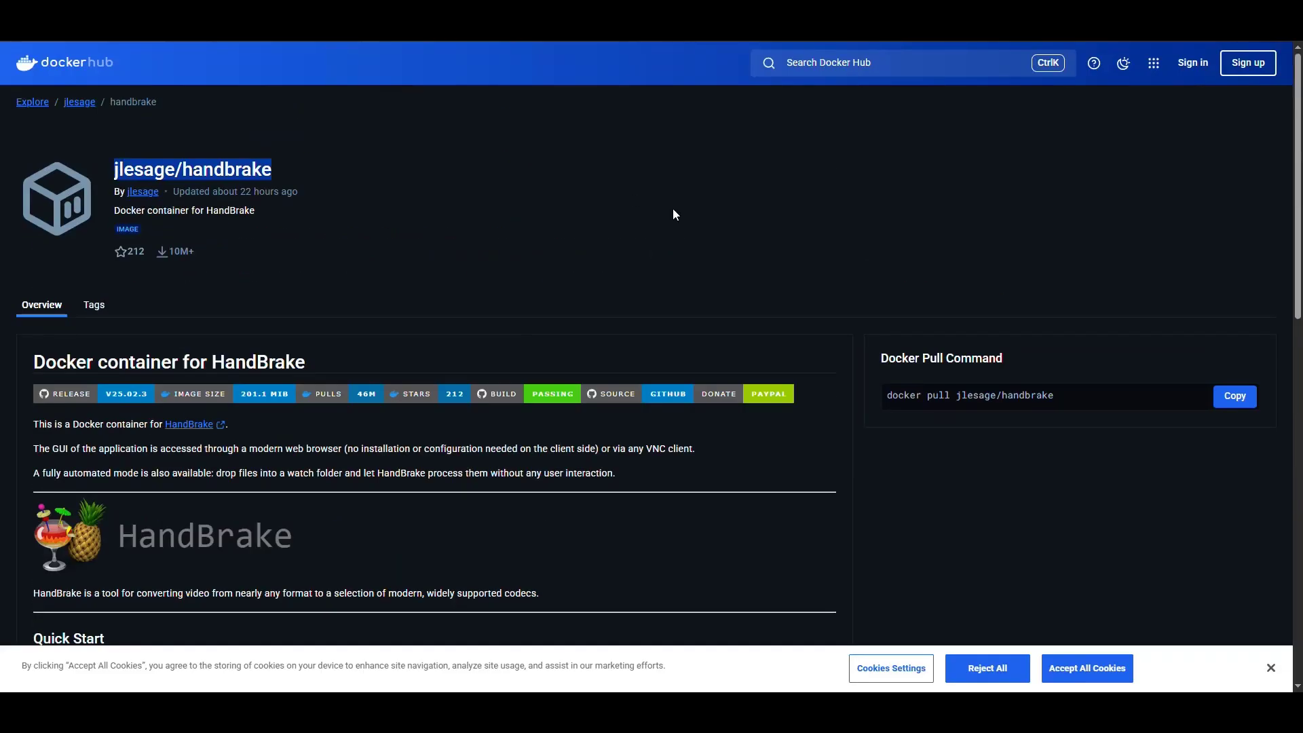
scroll(509, 292, down, 3)
click(94, 101)
scroll(150, 414, down, 3)
text(latest)
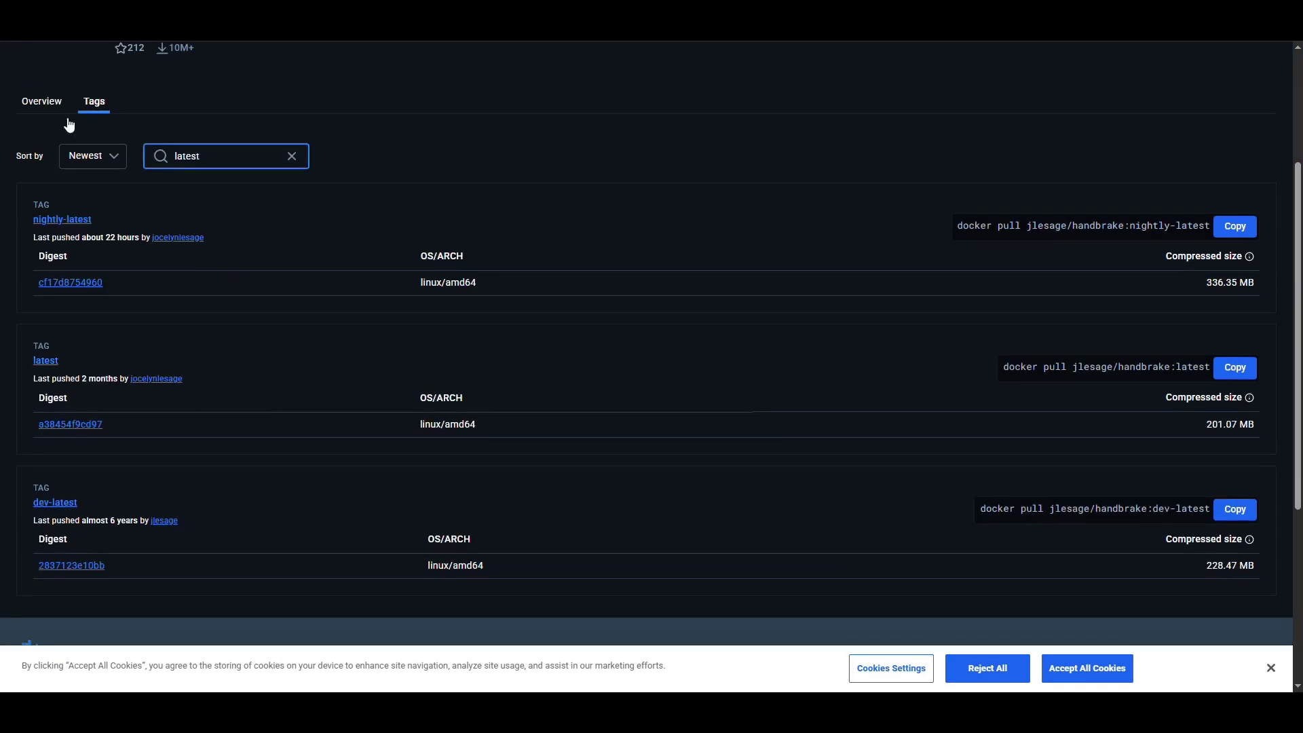
click(30, 105)
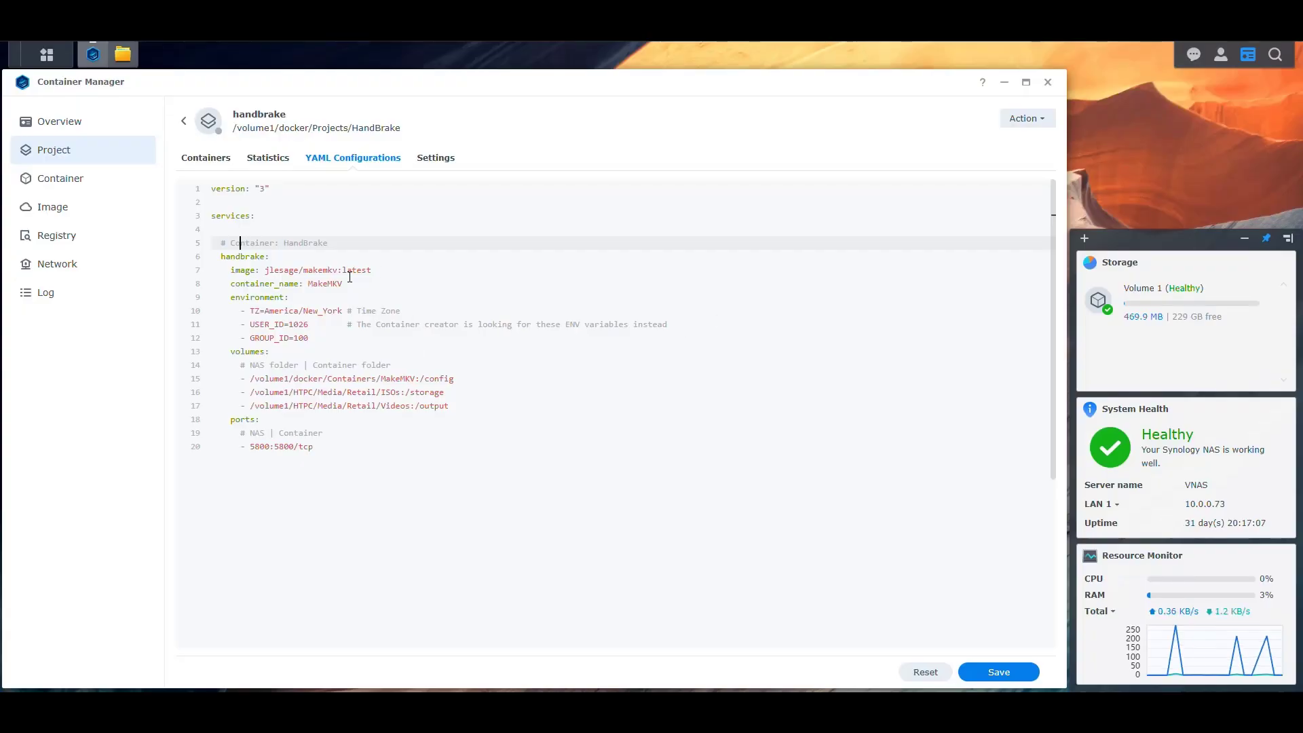
drag(341, 271, 264, 271)
text(jlesage/handbrake)
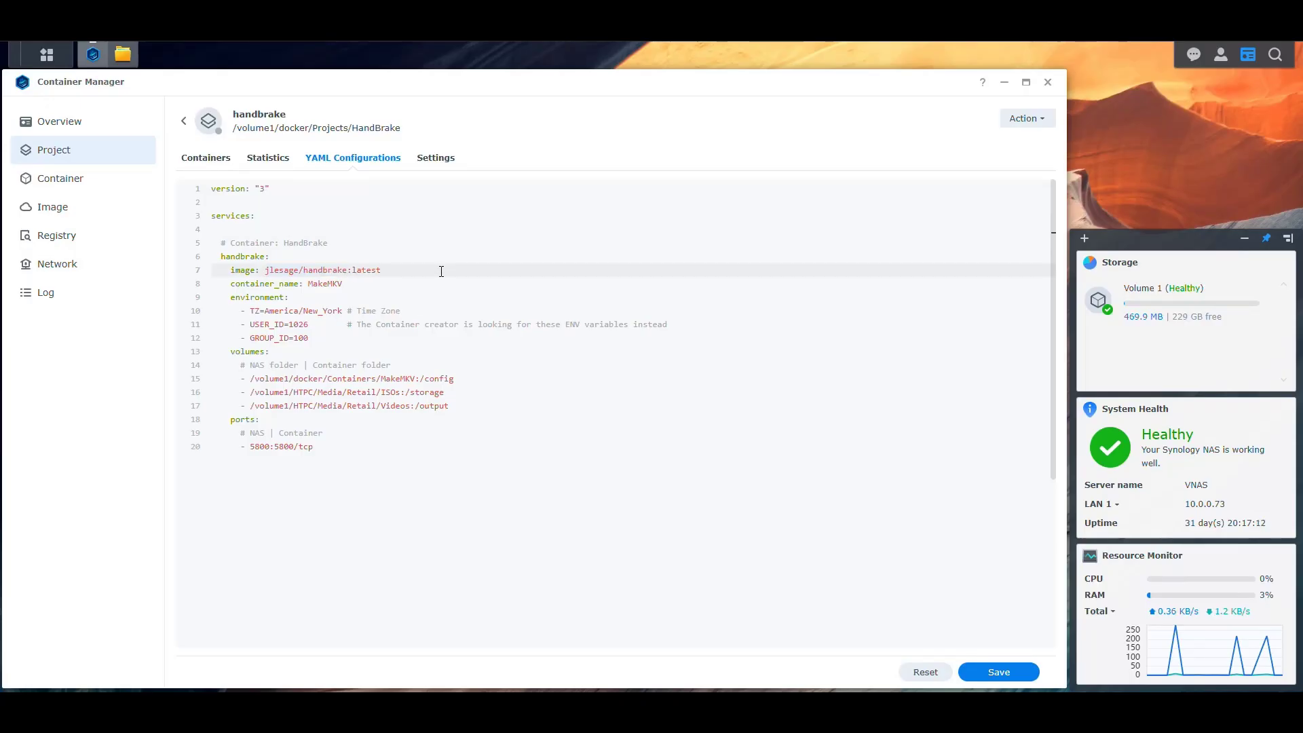
Rename container_name to HandBrake and review the time zone, USER_ID and GROUP_ID settings
click(371, 285)
key(BackSpace)
key(BackSpace)
key(BackSpace)
key(BackSpace)
key(BackSpace)
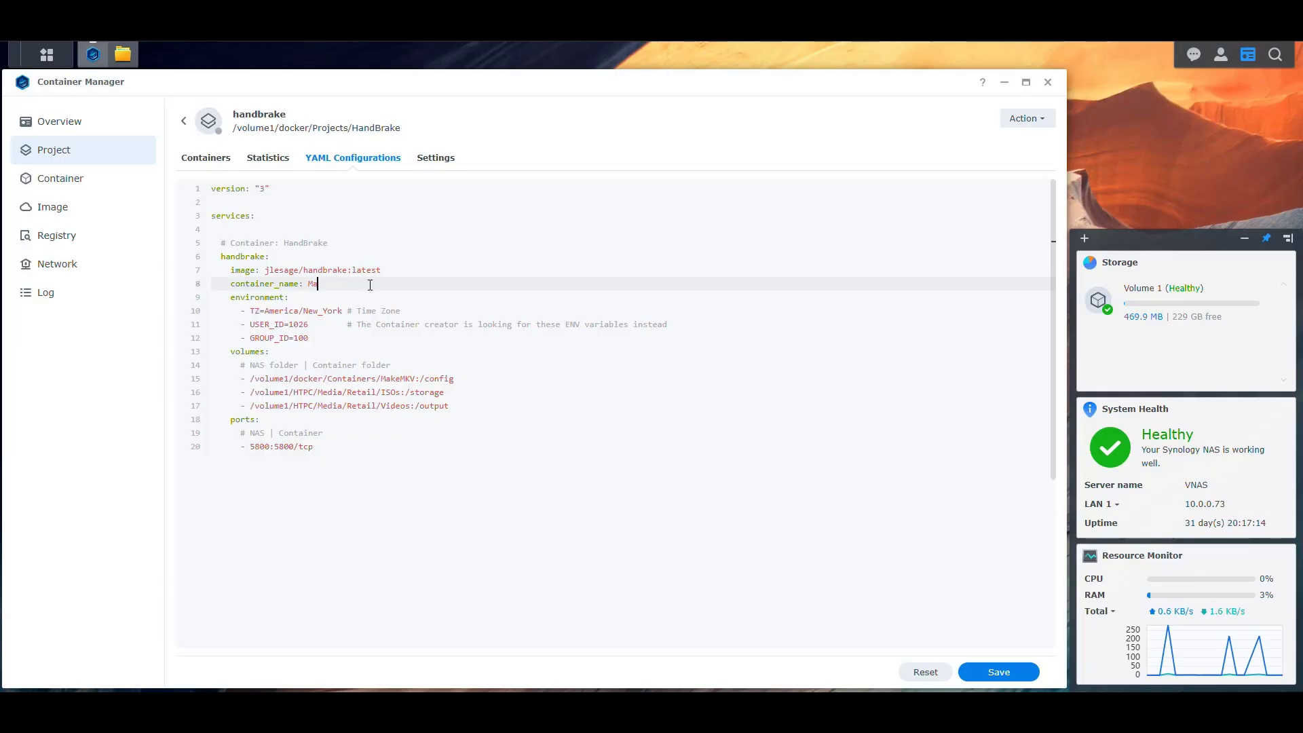
text(Hanb)
text(Brake)
drag(250, 310, 401, 311)
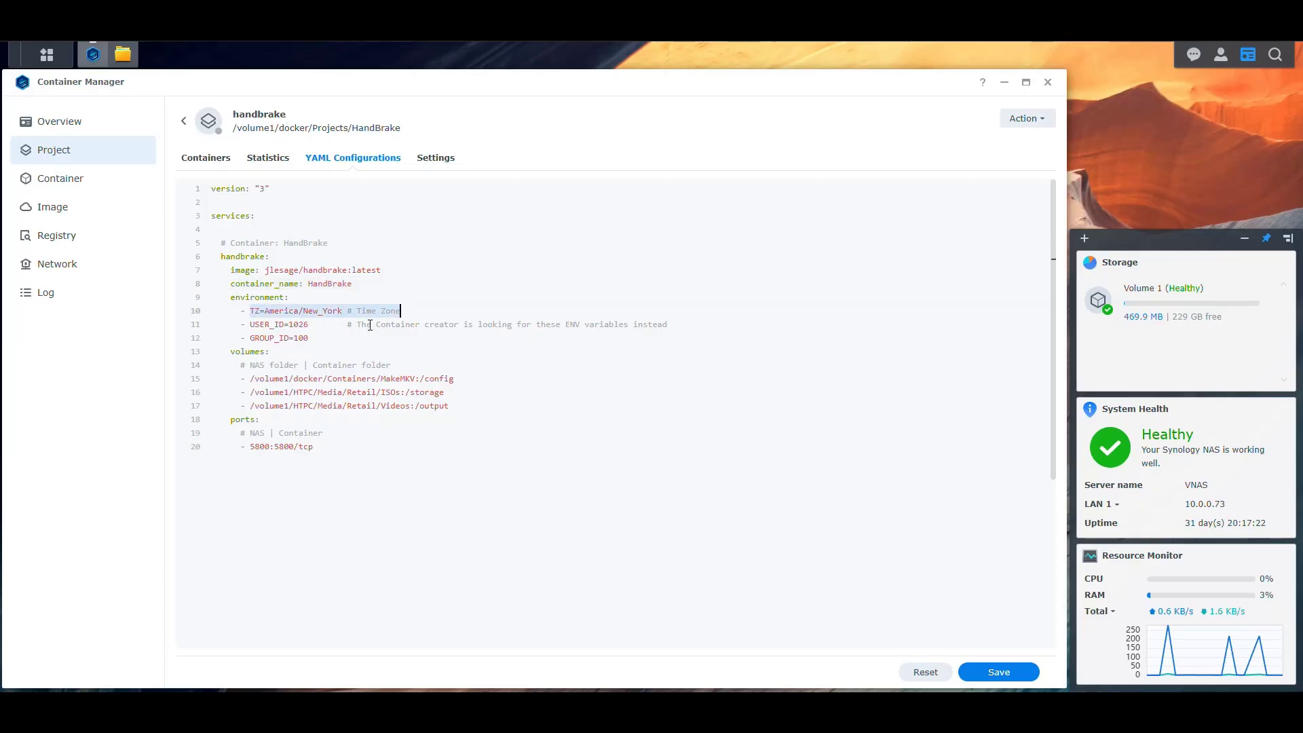
click(310, 325)
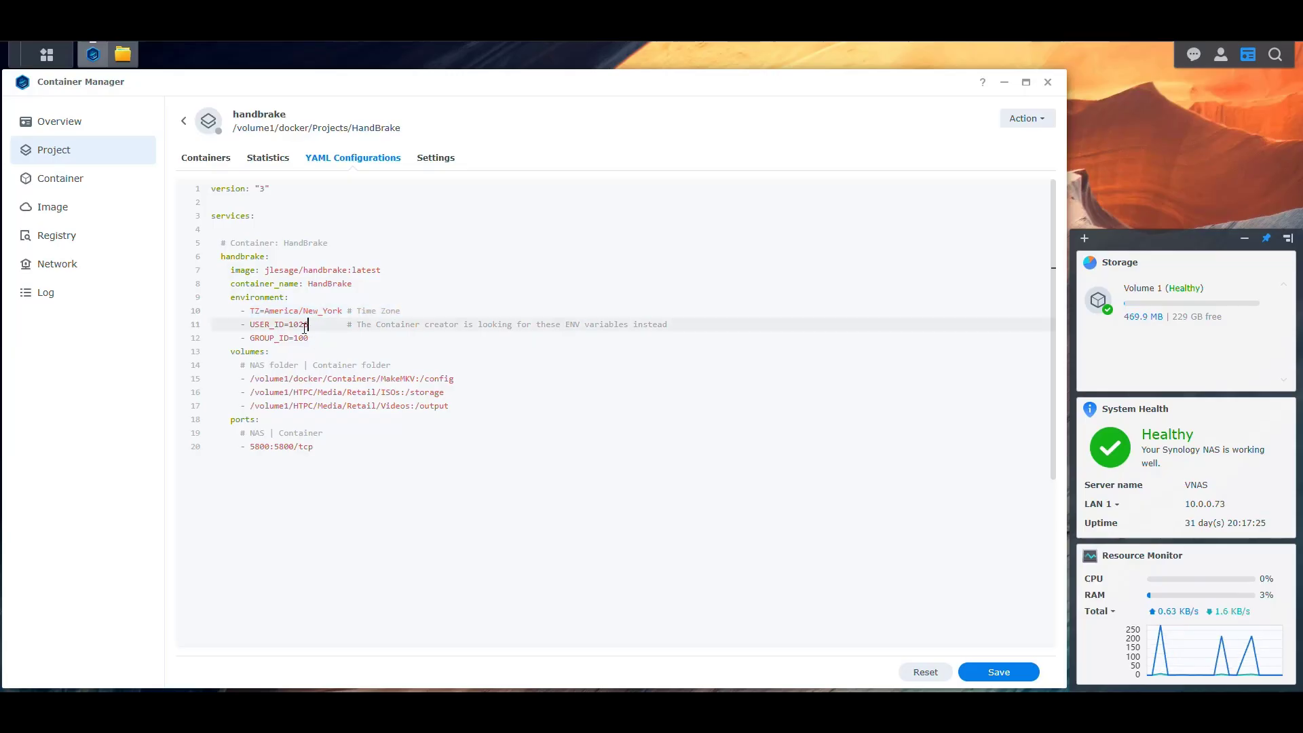
click(337, 331)
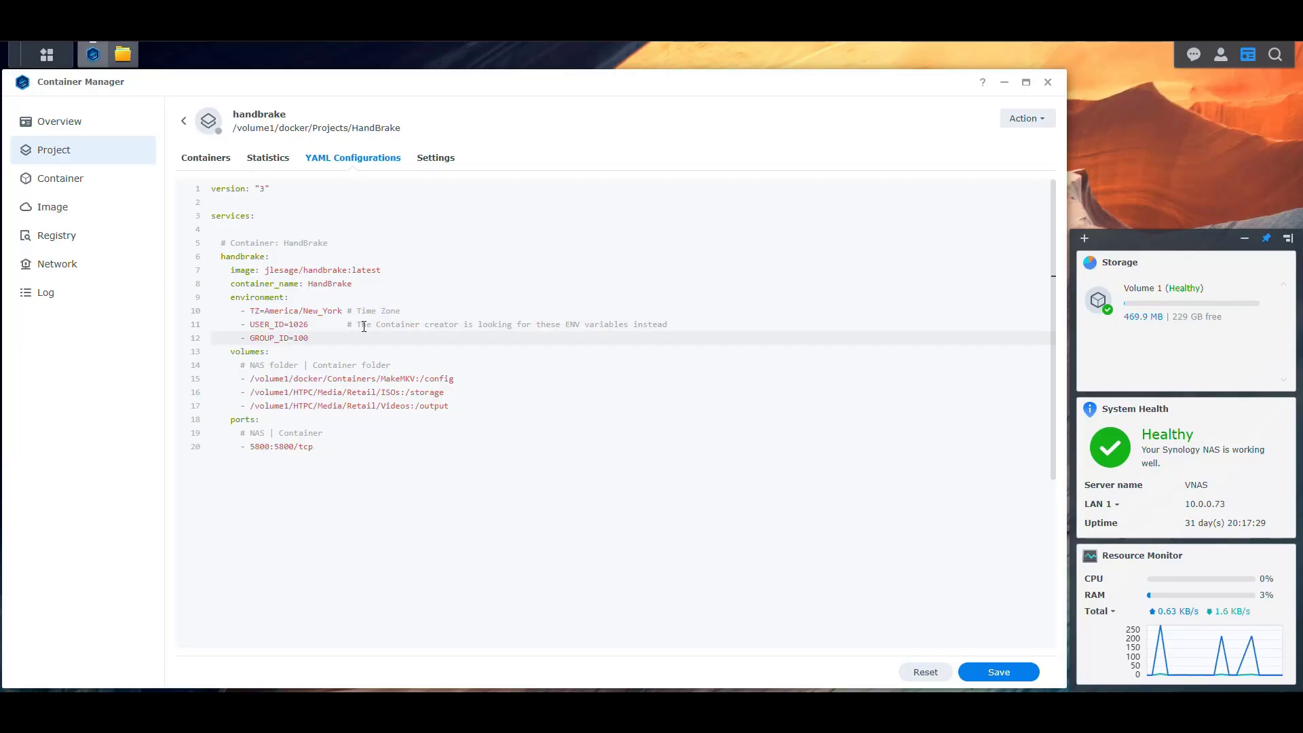
drag(310, 325, 250, 338)
click(328, 337)
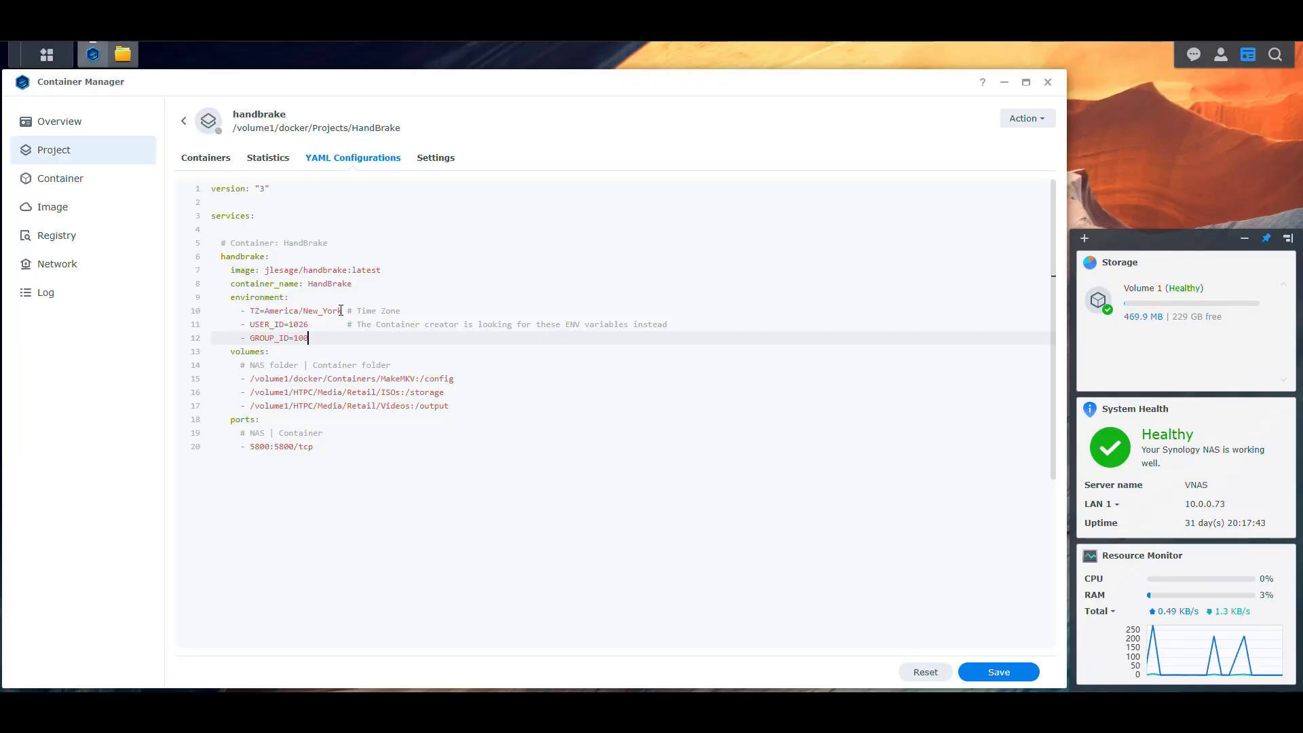
Duplicate the line 16 storage volume as line 17 and begin changing its target to /watch
click(462, 394)
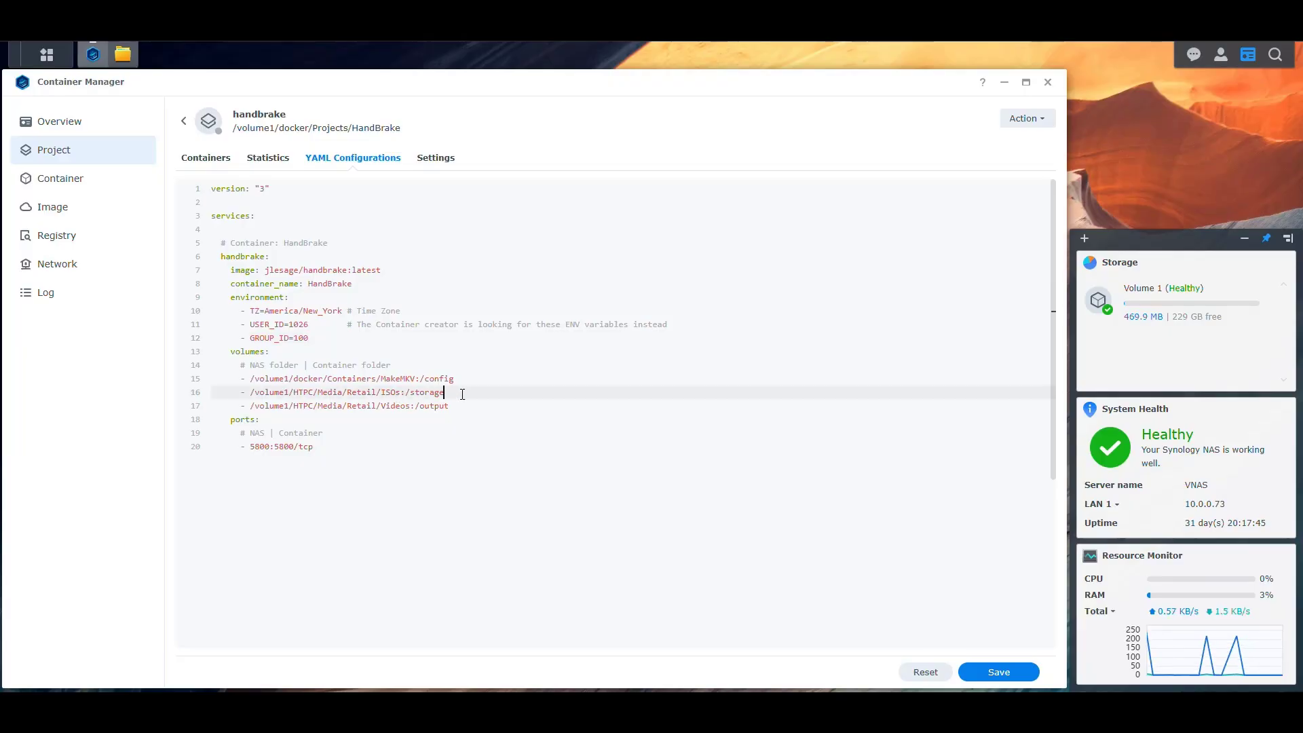
key(shift+Home)
key(ctrl+c)
key(End)
key(Return)
key(ctrl+v)
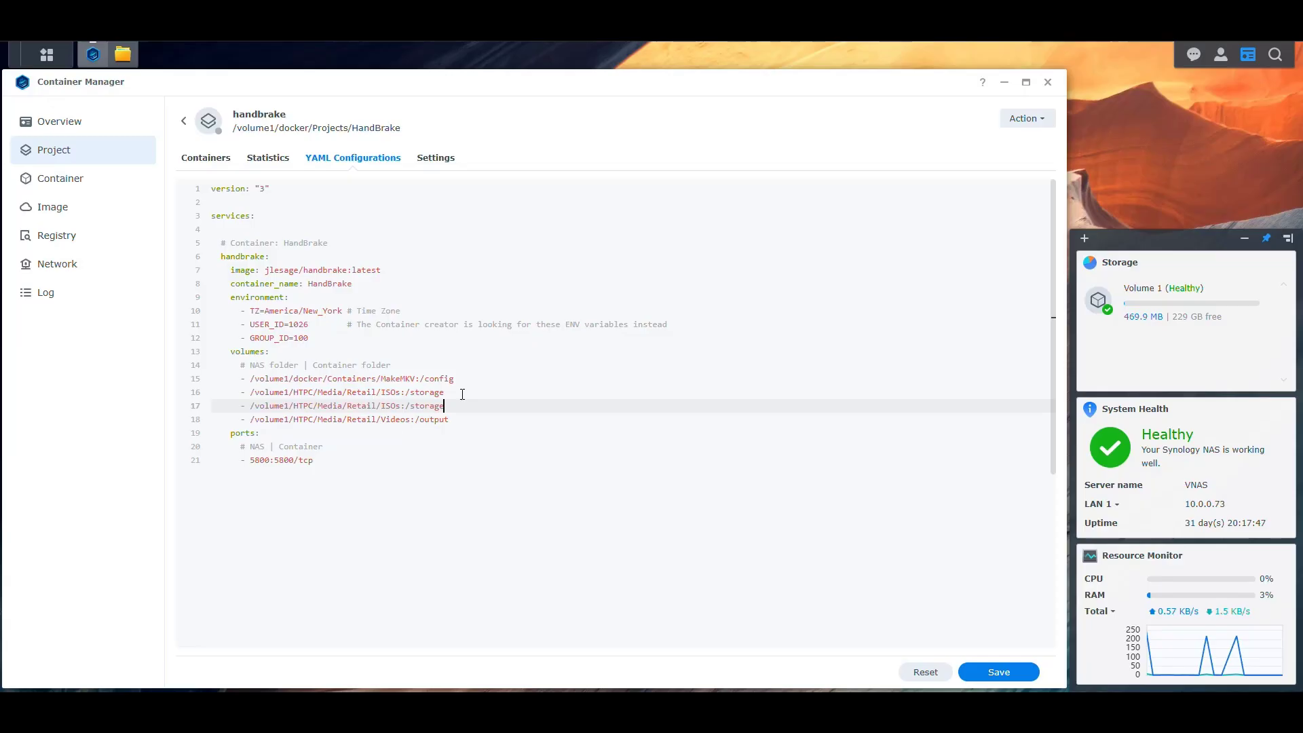
key(BackSpace)
key(BackSpace)
key(BackSpace)
key(BackSpace)
key(BackSpace)
key(BackSpace)
key(BackSpace)
click(123, 53)
click(87, 174)
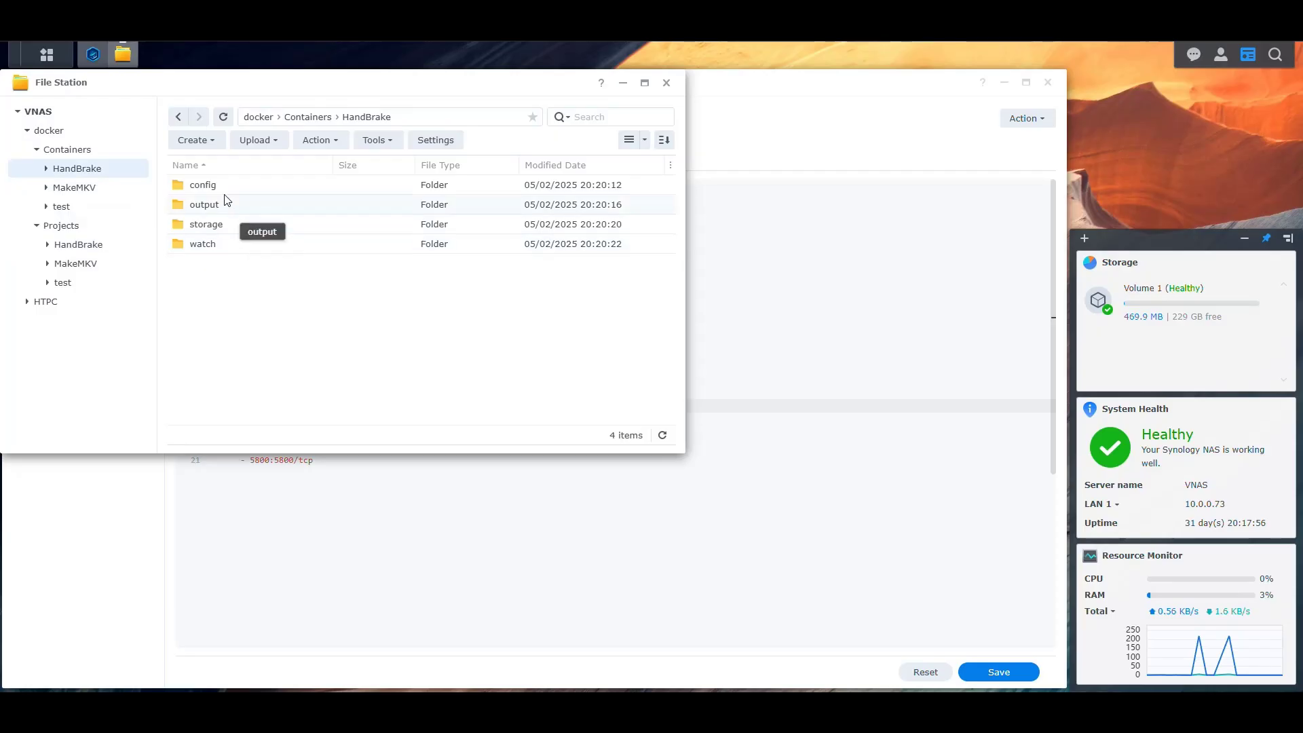
right_click(216, 187)
click(303, 484)
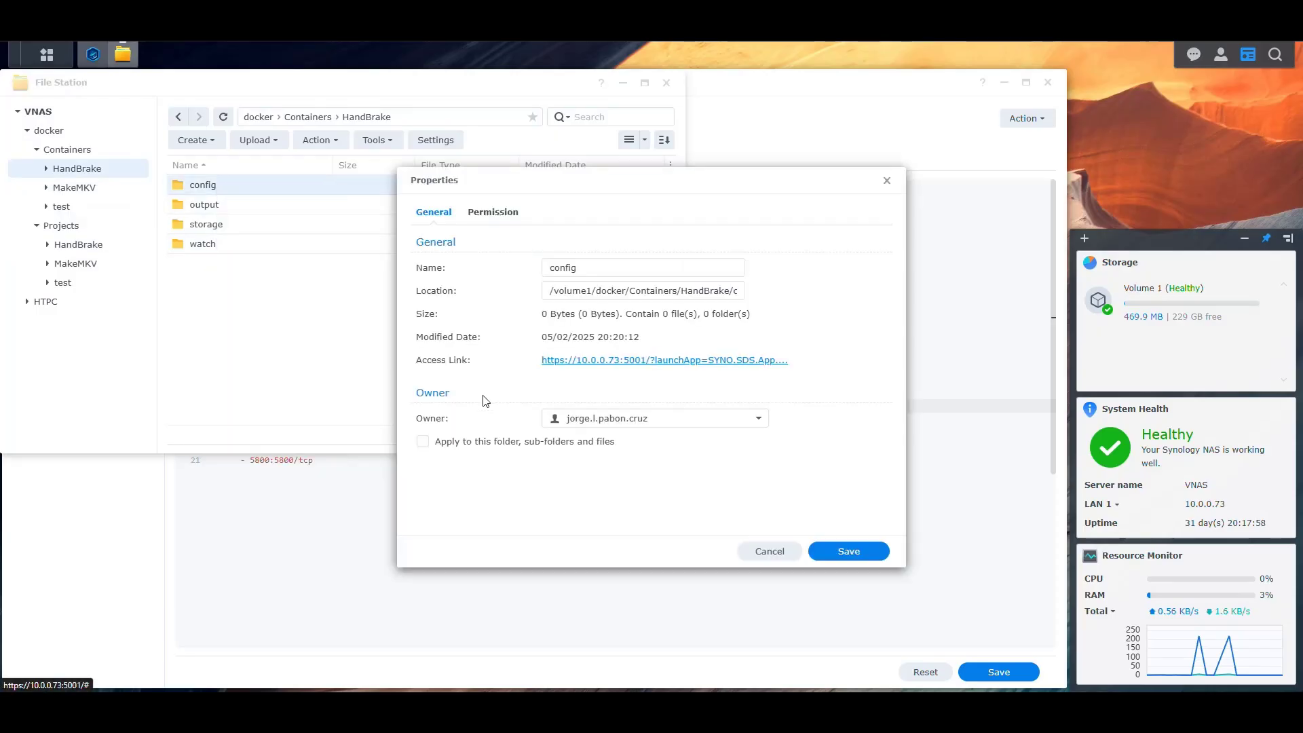
click(672, 291)
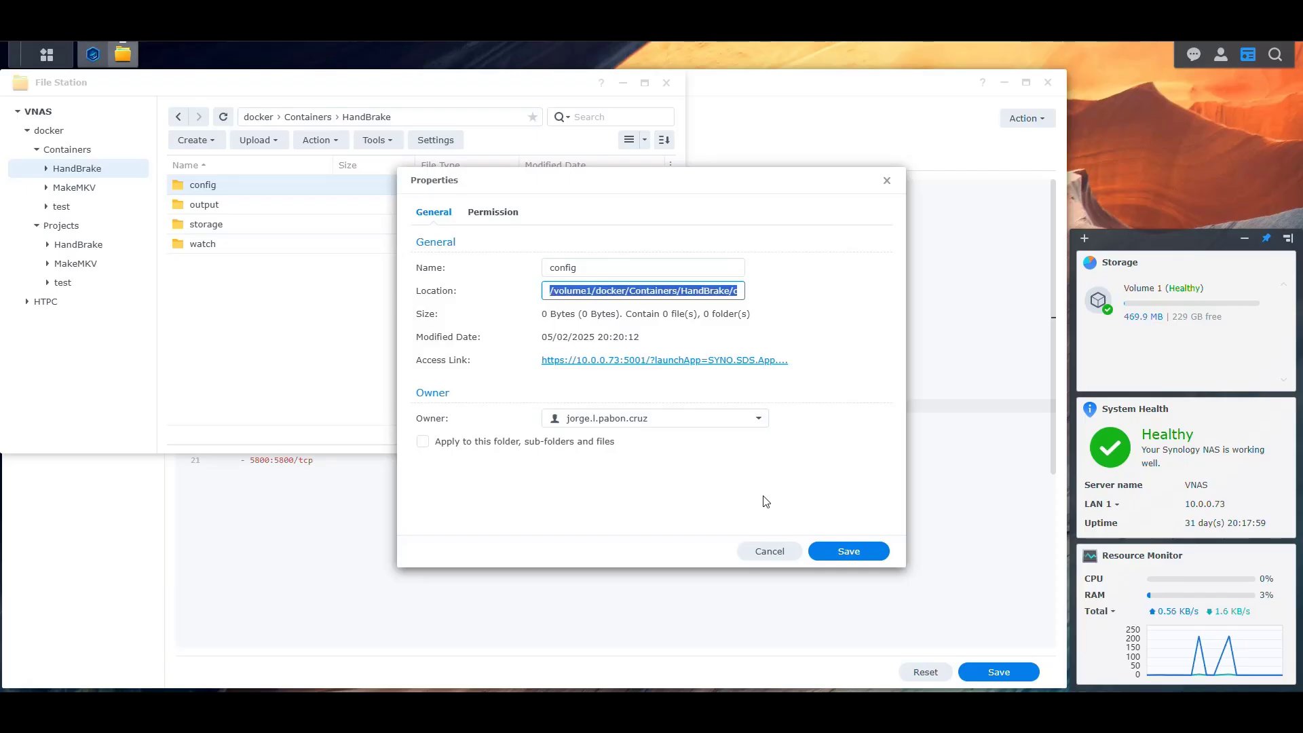
click(769, 550)
click(122, 54)
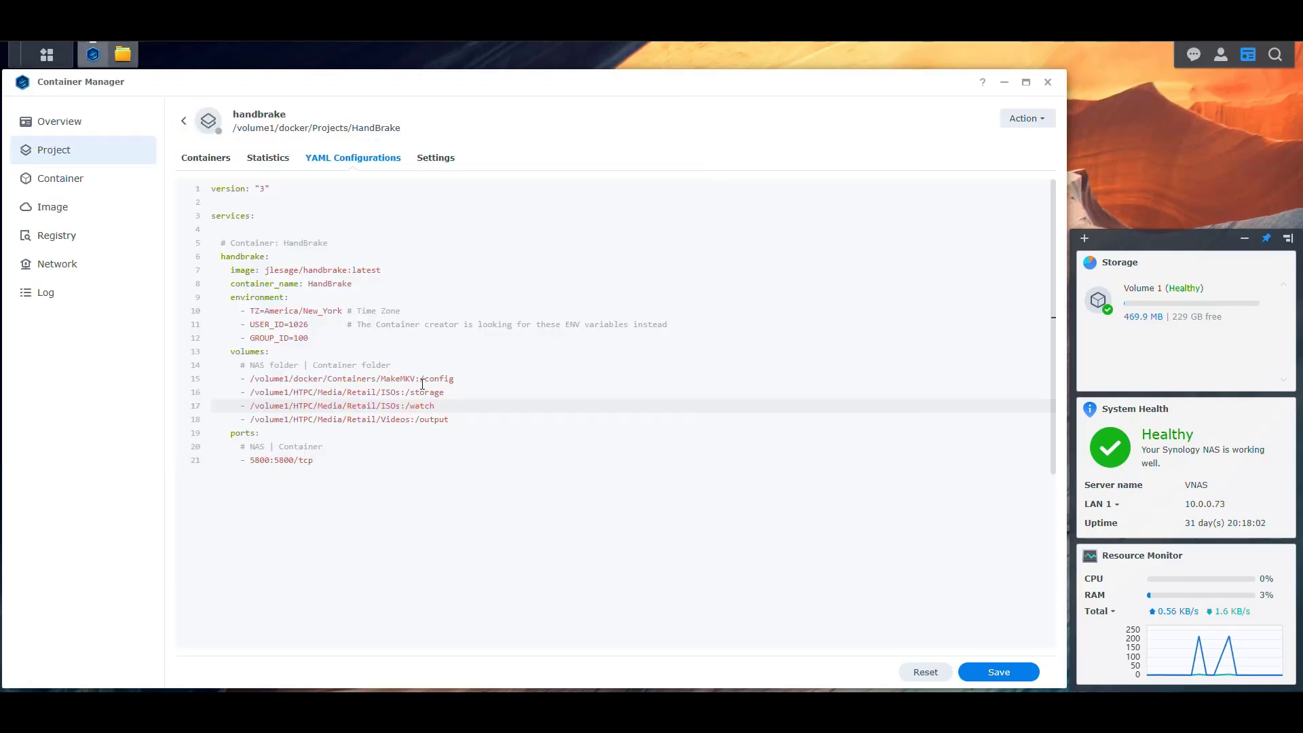
drag(421, 380, 250, 380)
key(ctrl+v)
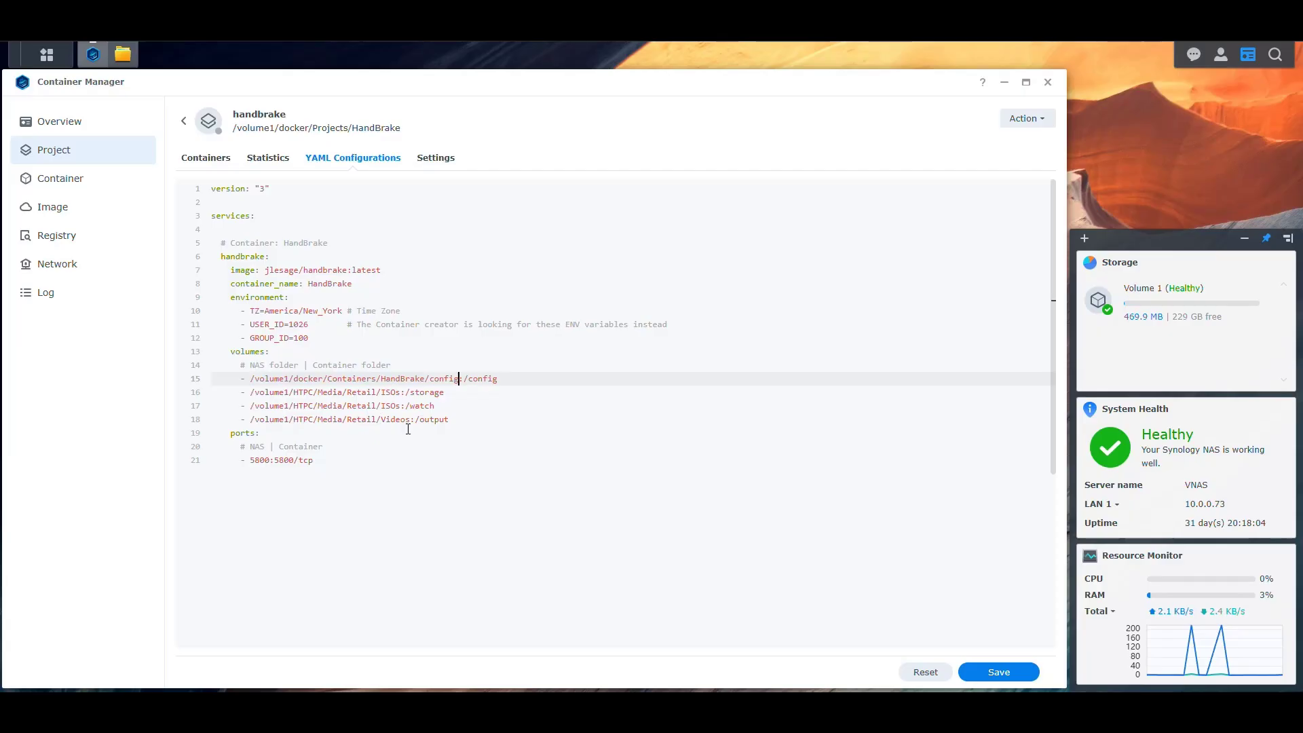
drag(400, 393, 253, 392)
key(ctrl+v)
key(BackSpace)
key(BackSpace)
key(BackSpace)
key(BackSpace)
key(BackSpace)
key(BackSpace)
text(storage)
key(Down)
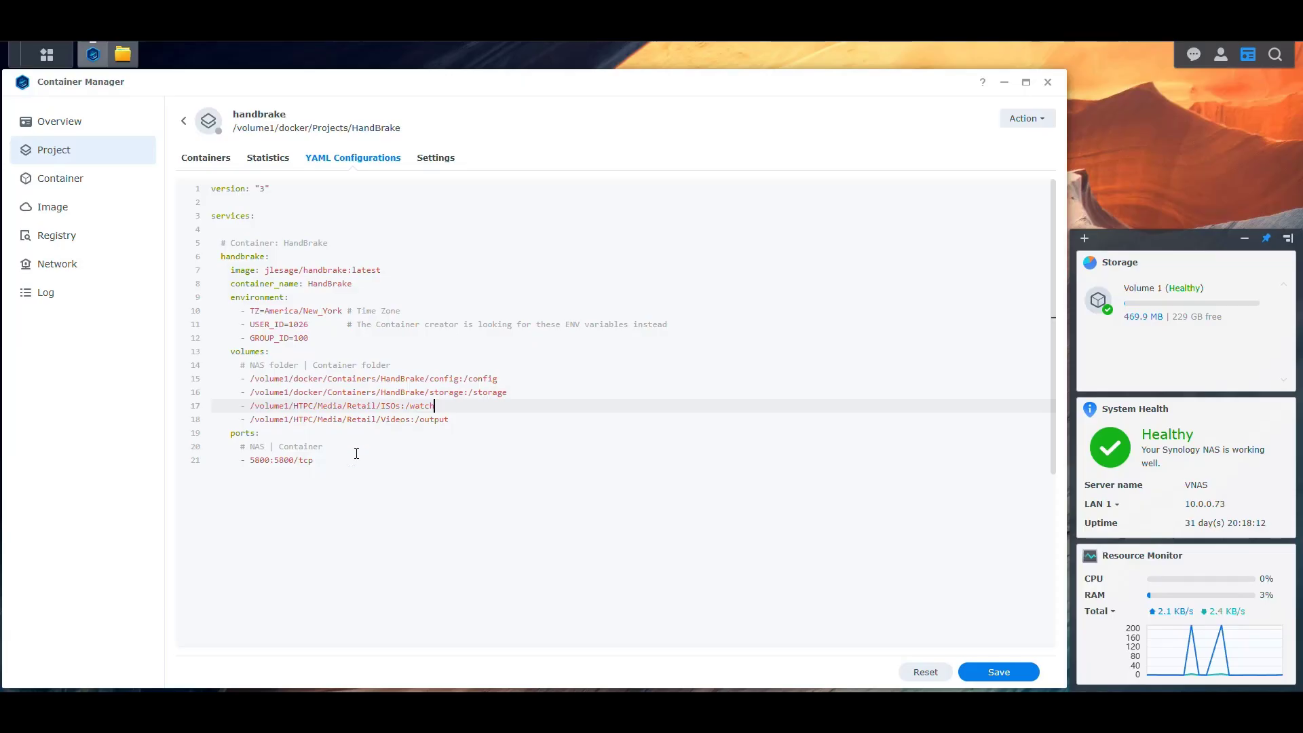
drag(400, 405, 251, 405)
key(ctrl+v)
key(BackSpace)
key(BackSpace)
key(BackSpace)
key(BackSpace)
key(BackSpace)
key(BackSpace)
text(watch)
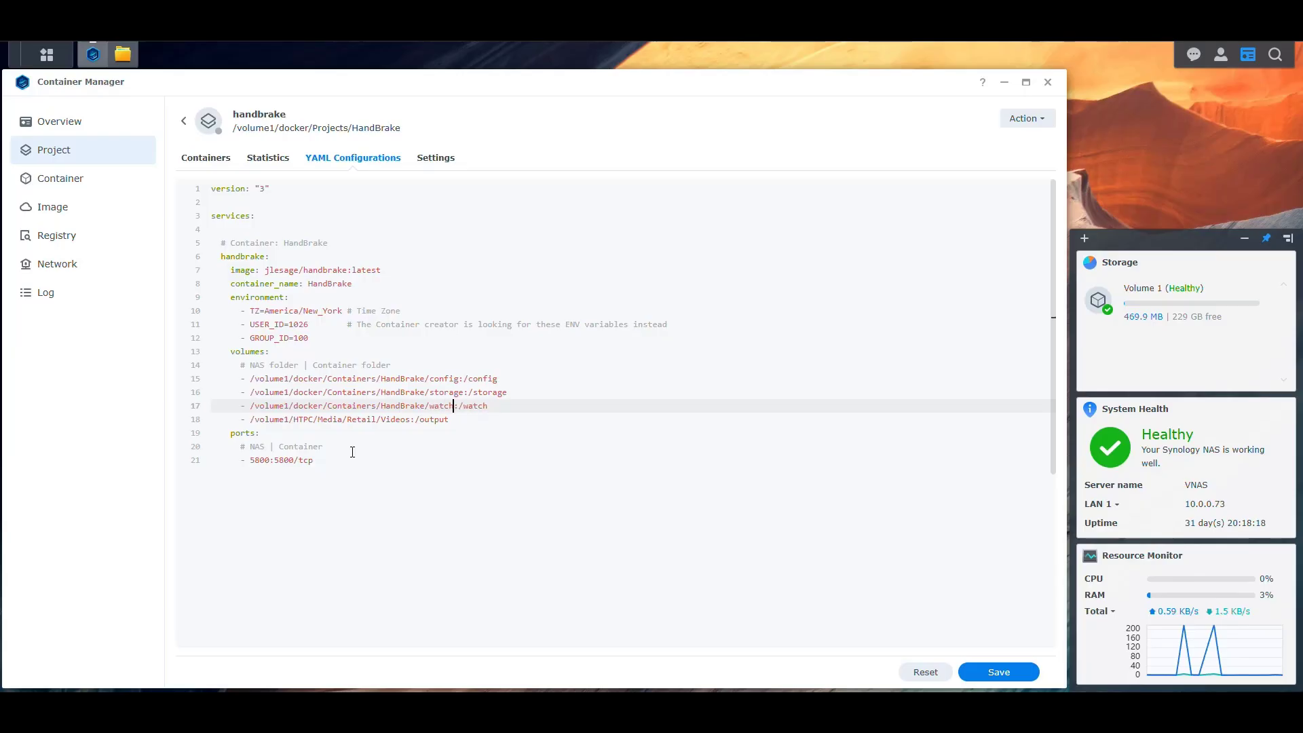
drag(409, 419, 250, 420)
key(ctrl+v)
key(BackSpace)
key(BackSpace)
key(BackSpace)
key(BackSpace)
key(BackSpace)
key(BackSpace)
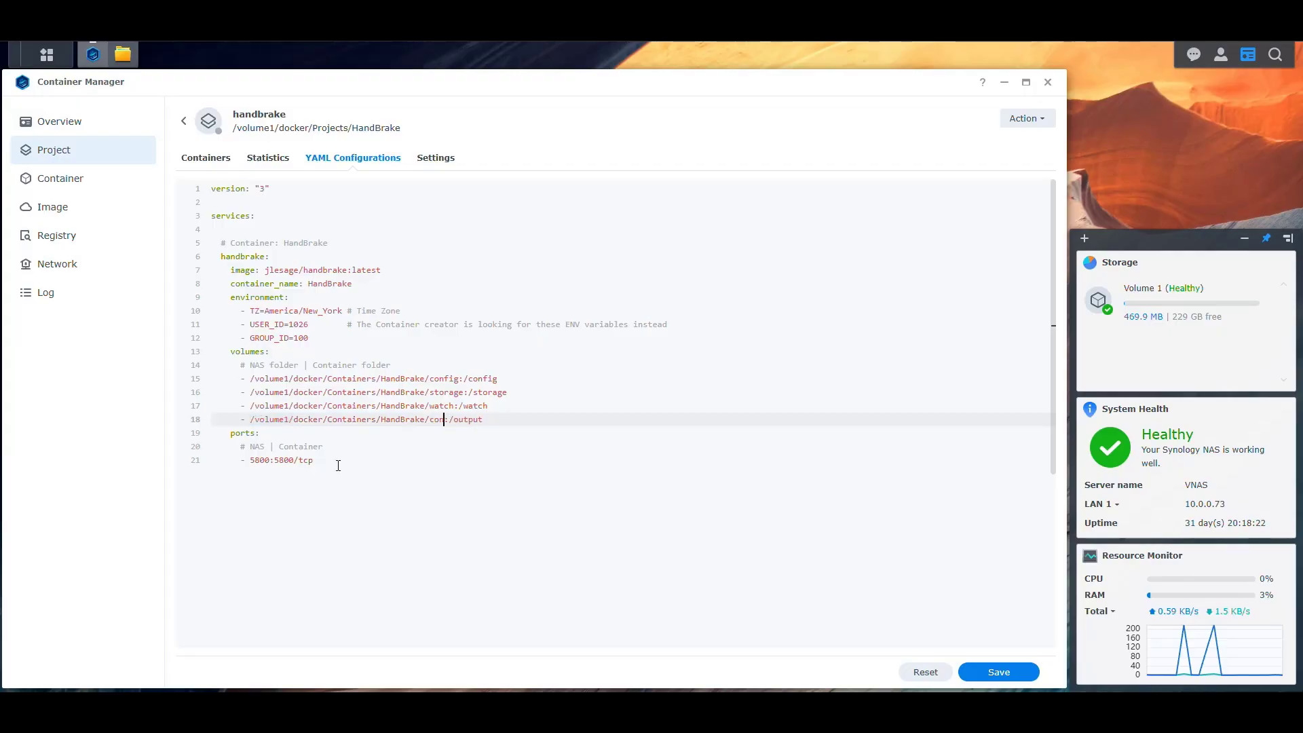
text(output)
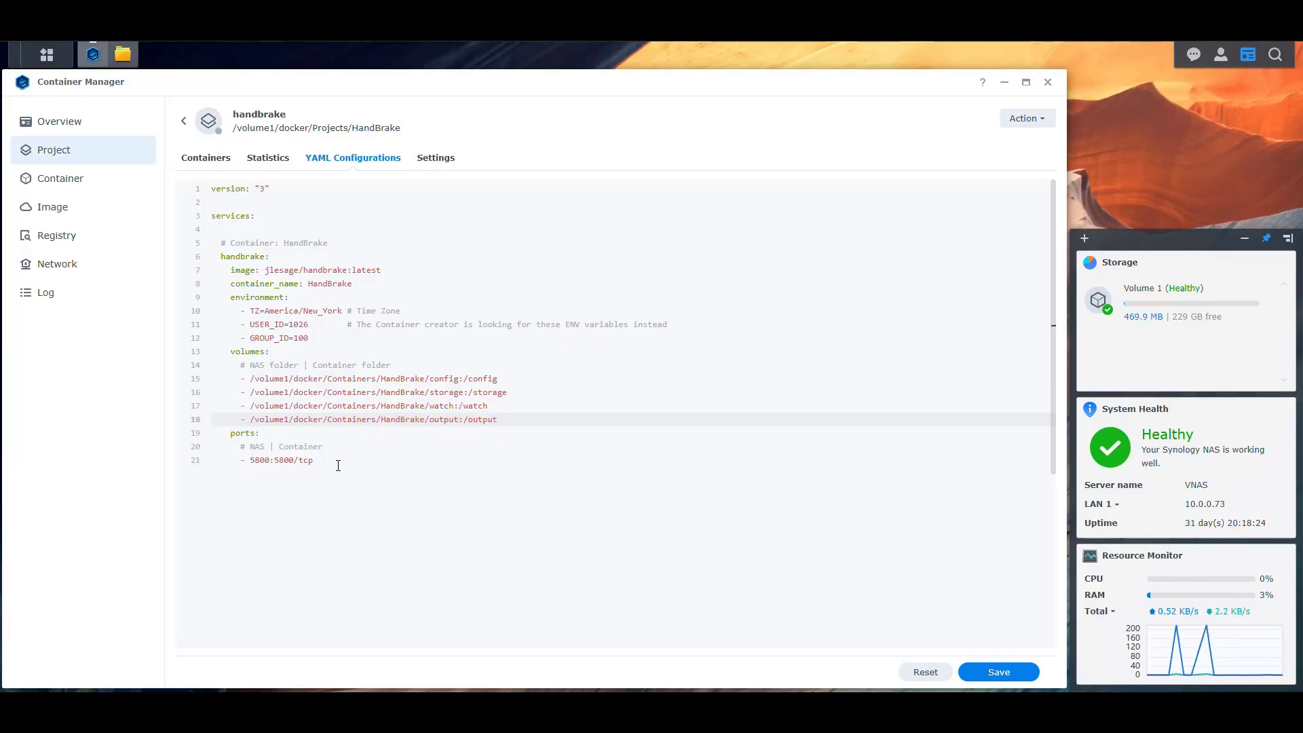
click(123, 55)
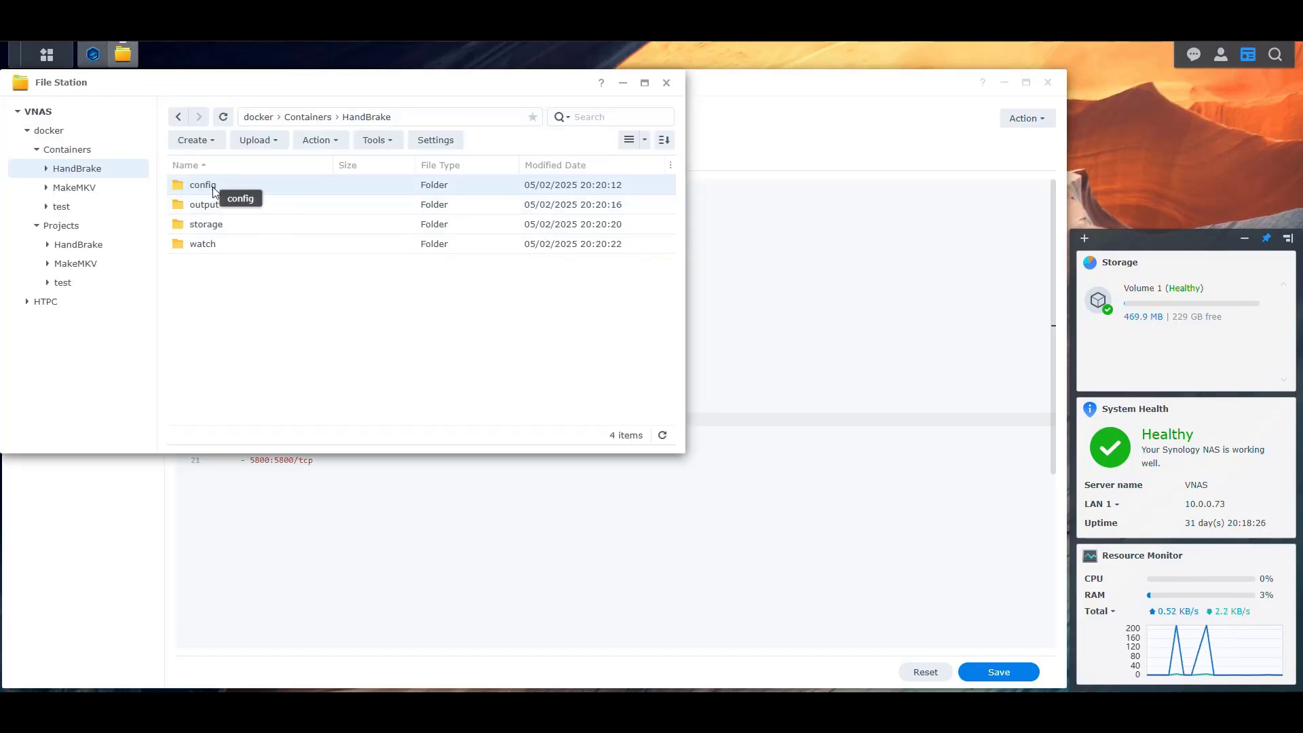
click(135, 65)
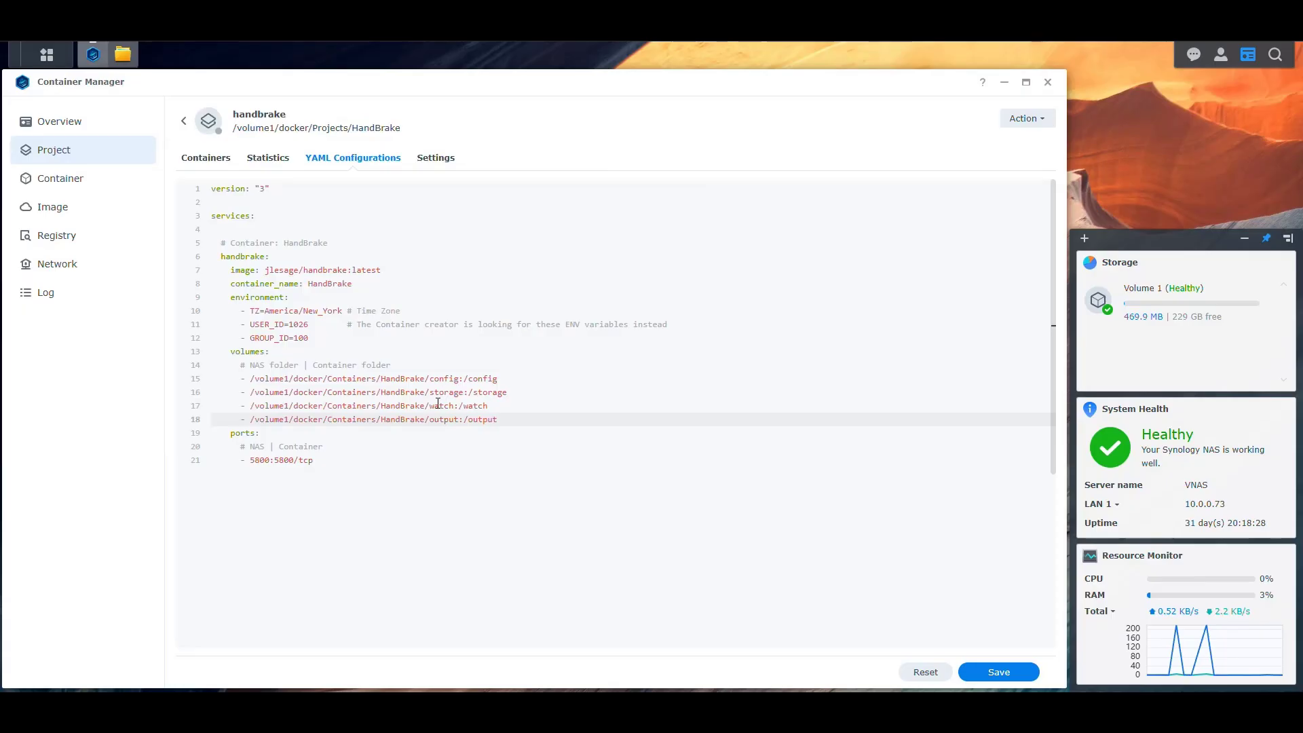
drag(502, 378, 463, 419)
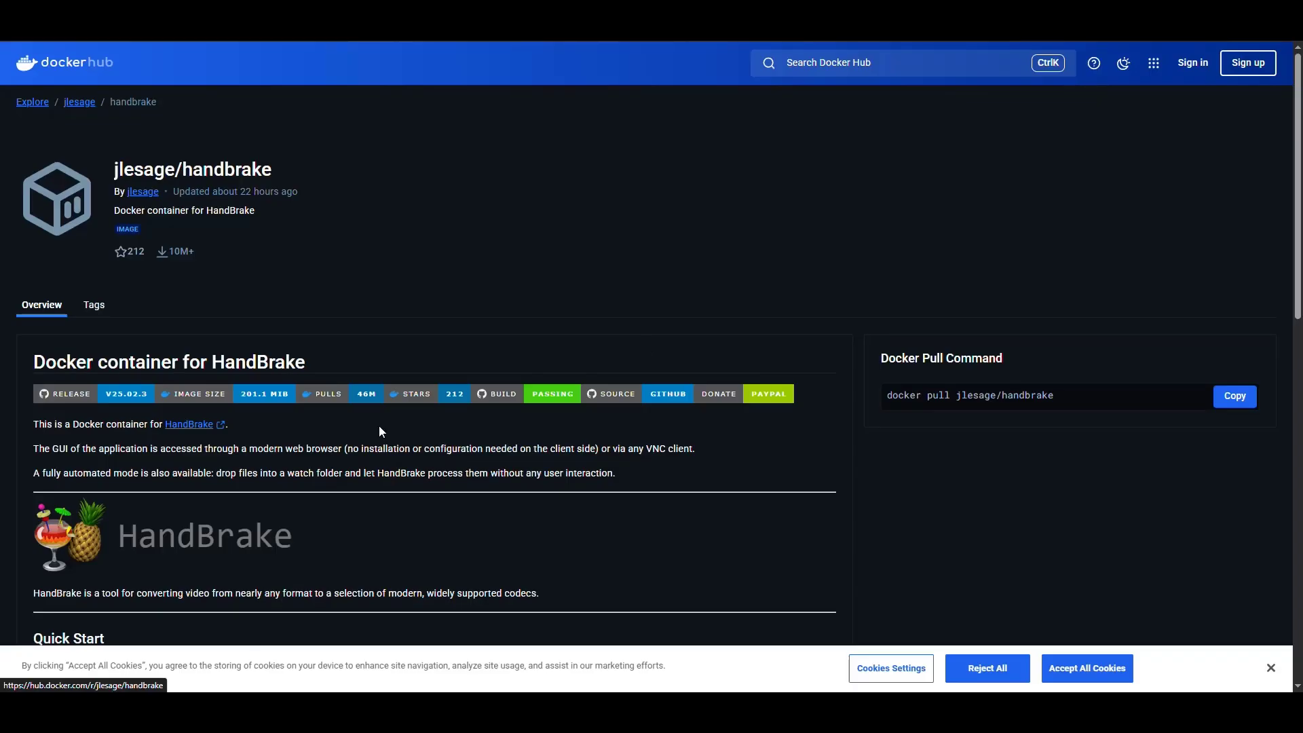
scroll(379, 425, down, 12)
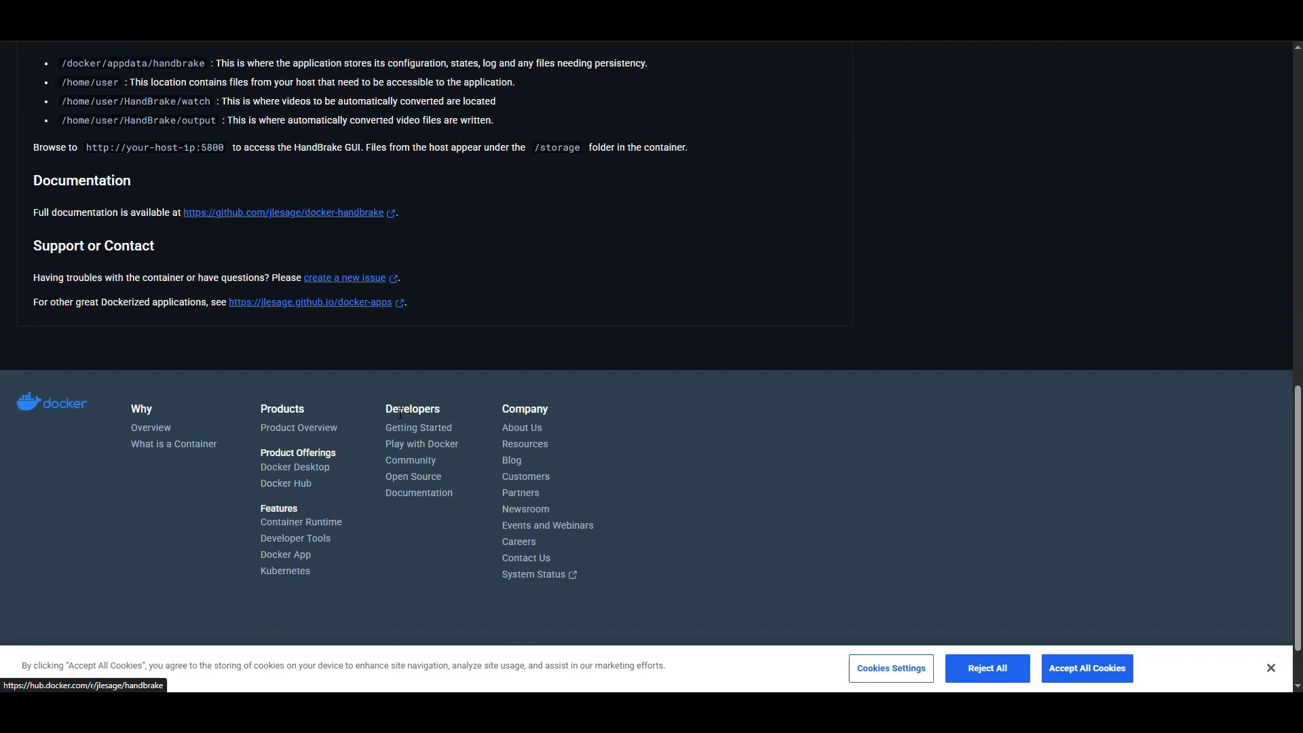
scroll(256, 360, up, 15)
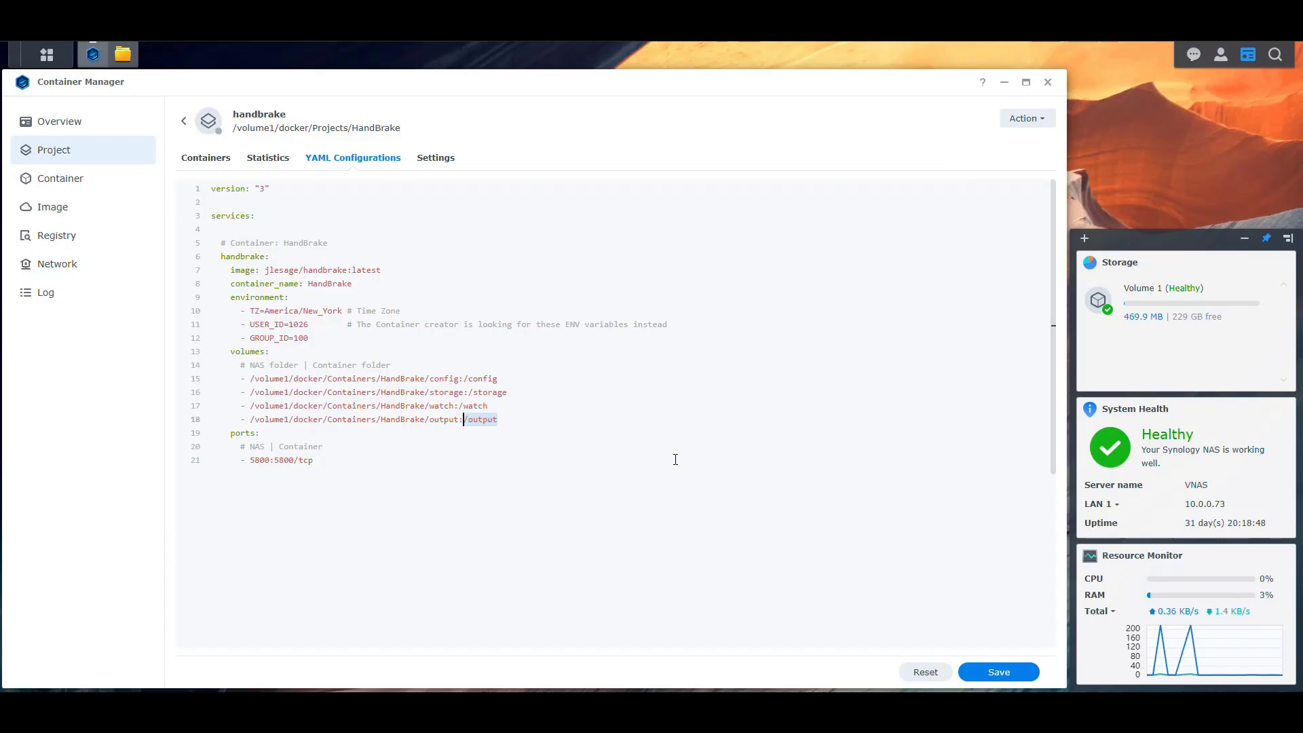
click(667, 470)
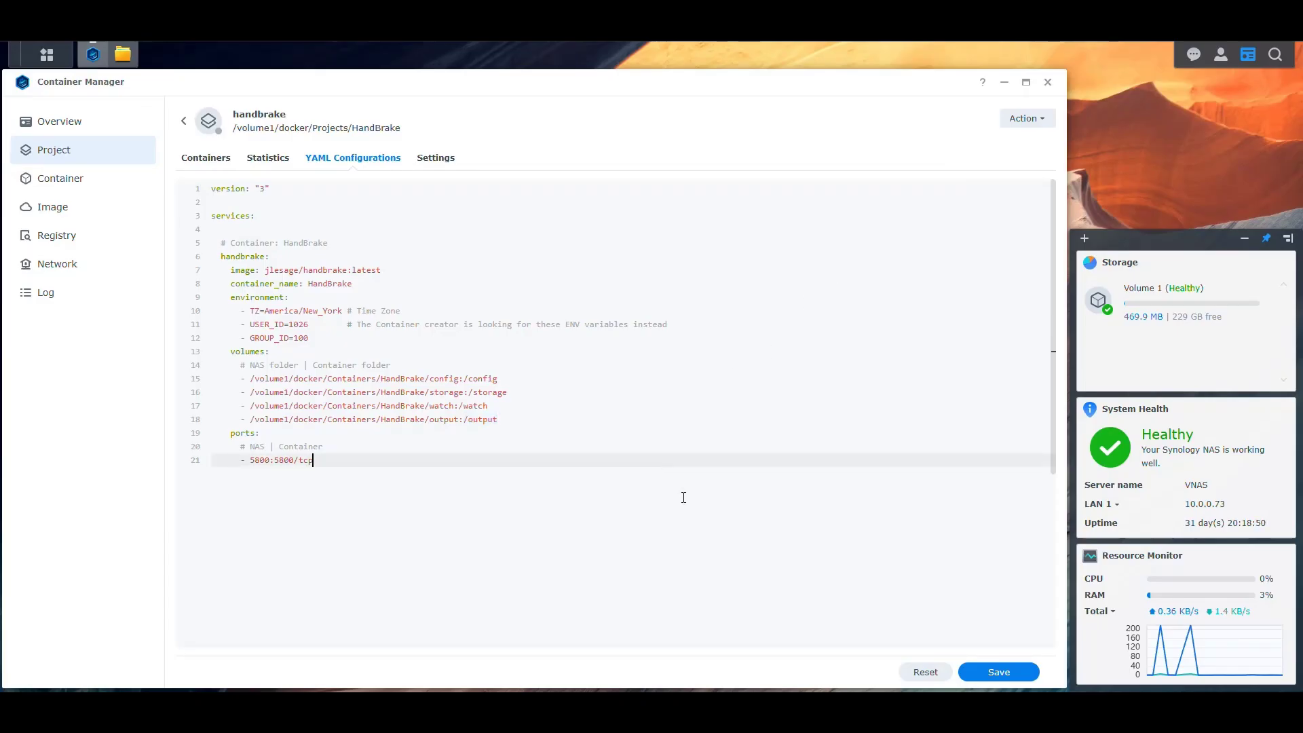
Save and build the handbrake project, then check jlesage/handbrake latest in the Image list
click(997, 671)
click(655, 426)
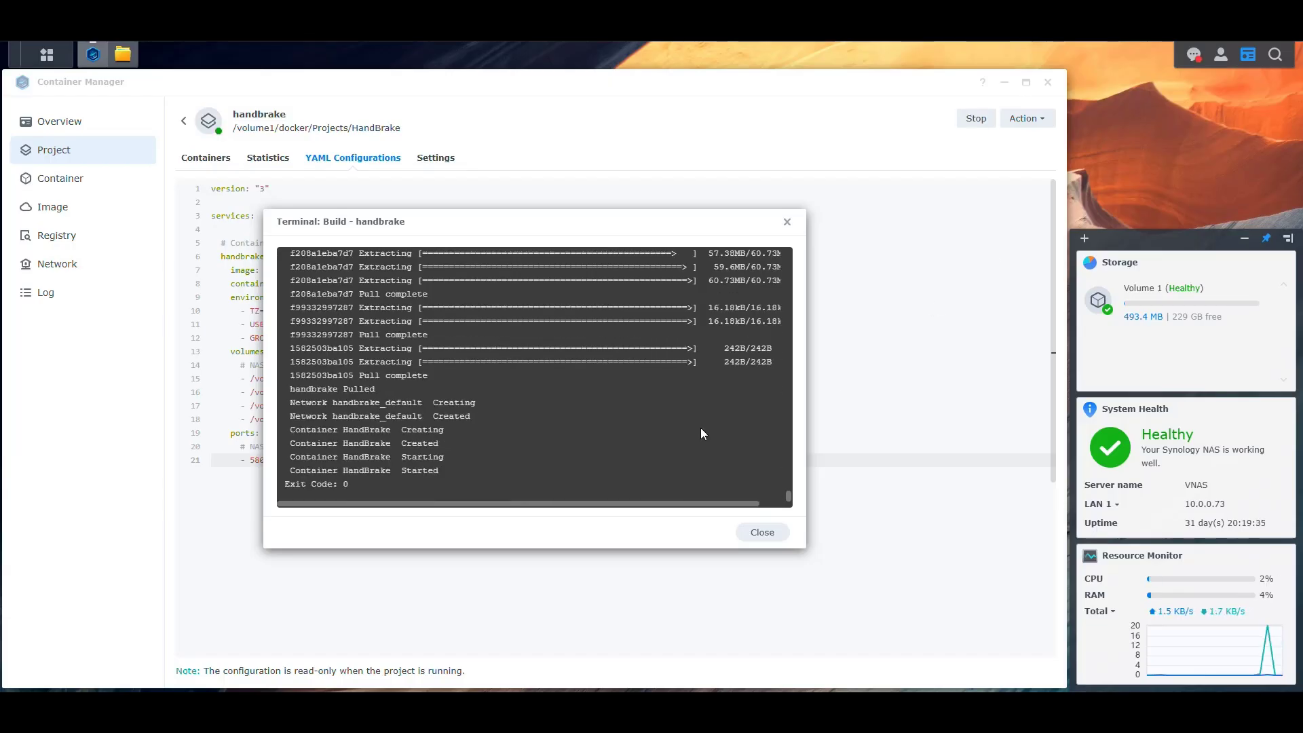
click(763, 534)
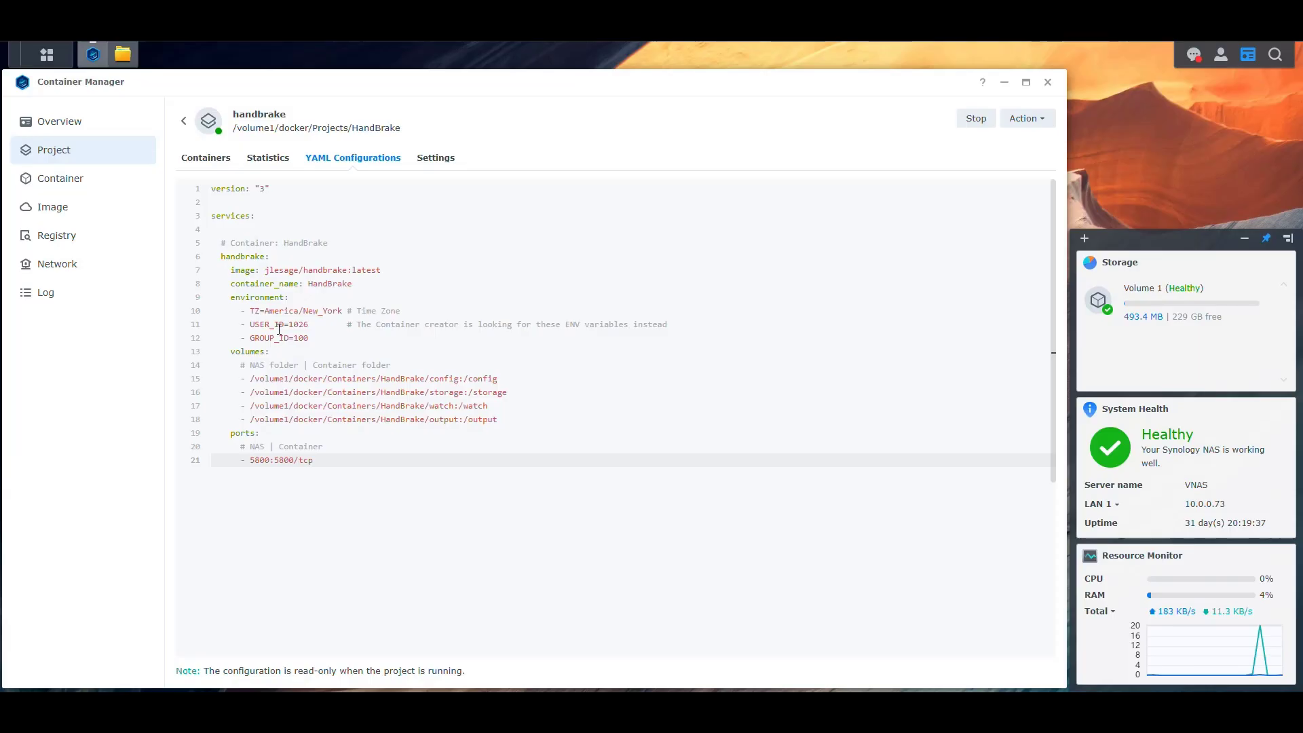
click(62, 210)
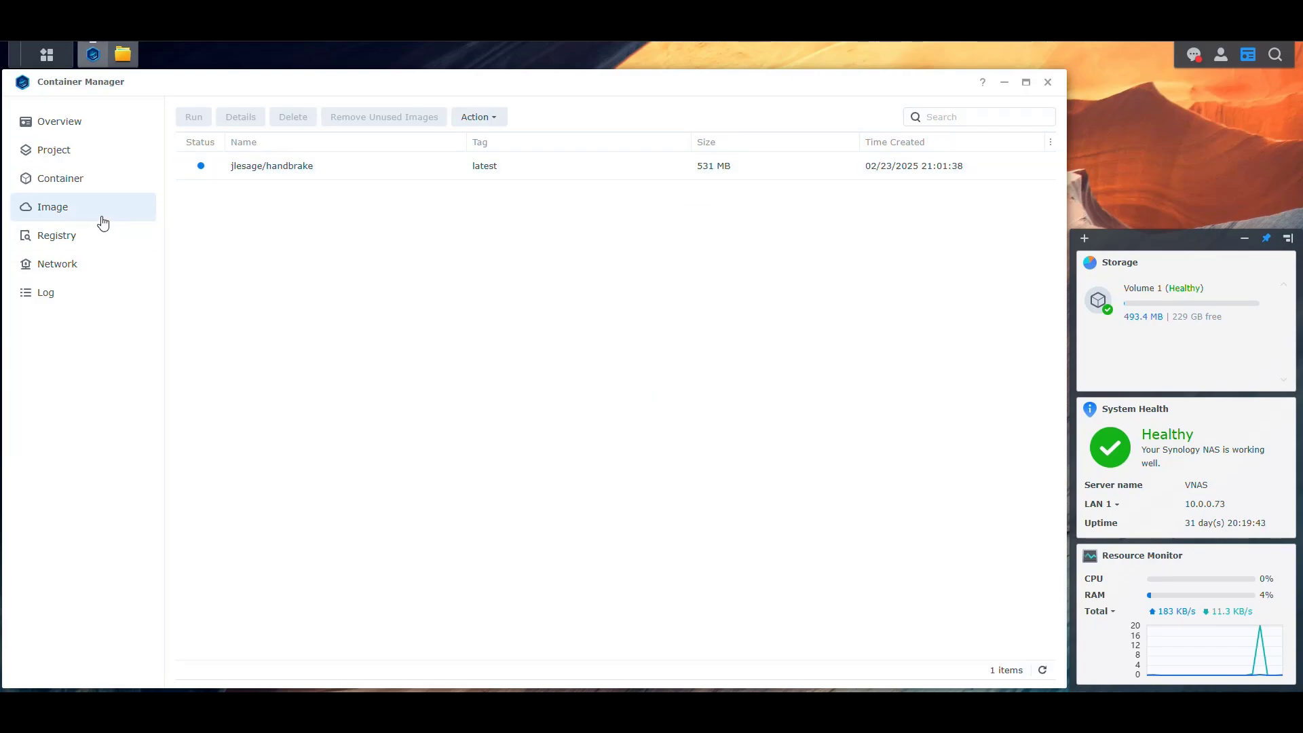
Open the handbrake project's HandBrake container and scroll through its Log entries
click(79, 155)
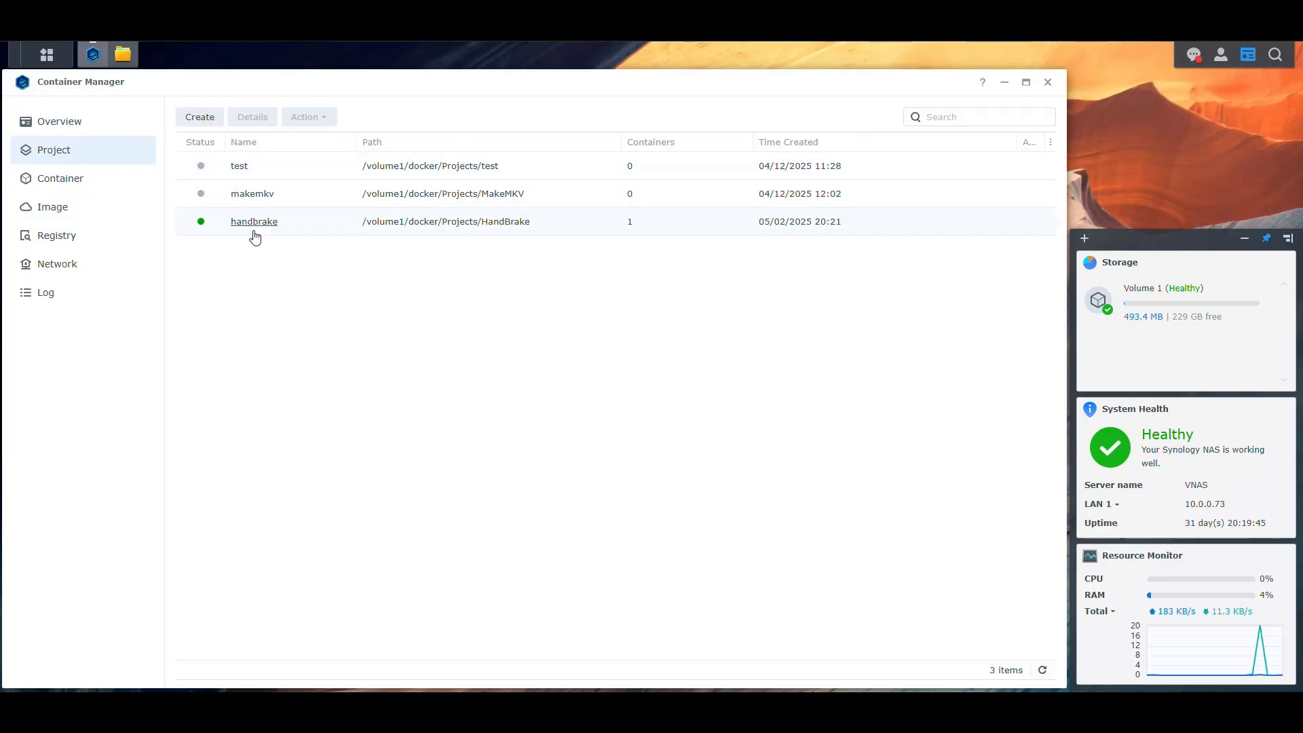
click(251, 221)
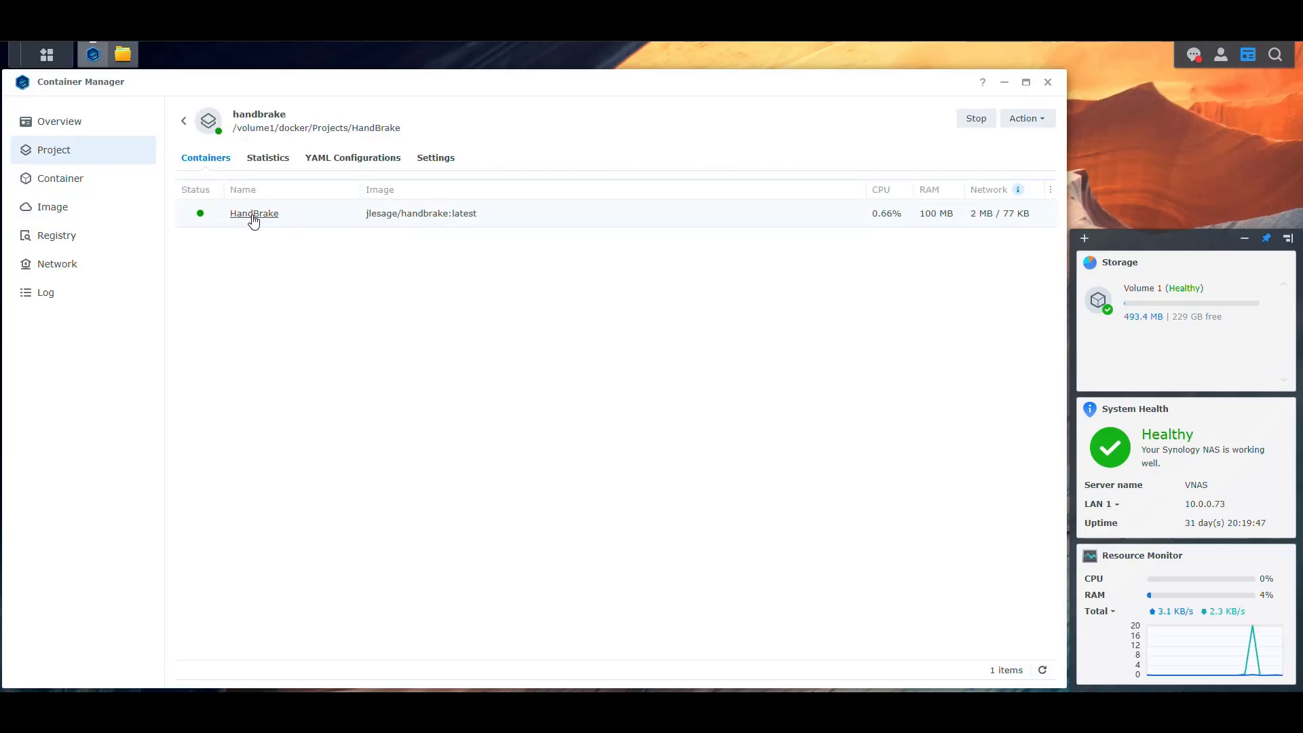
click(256, 214)
click(299, 158)
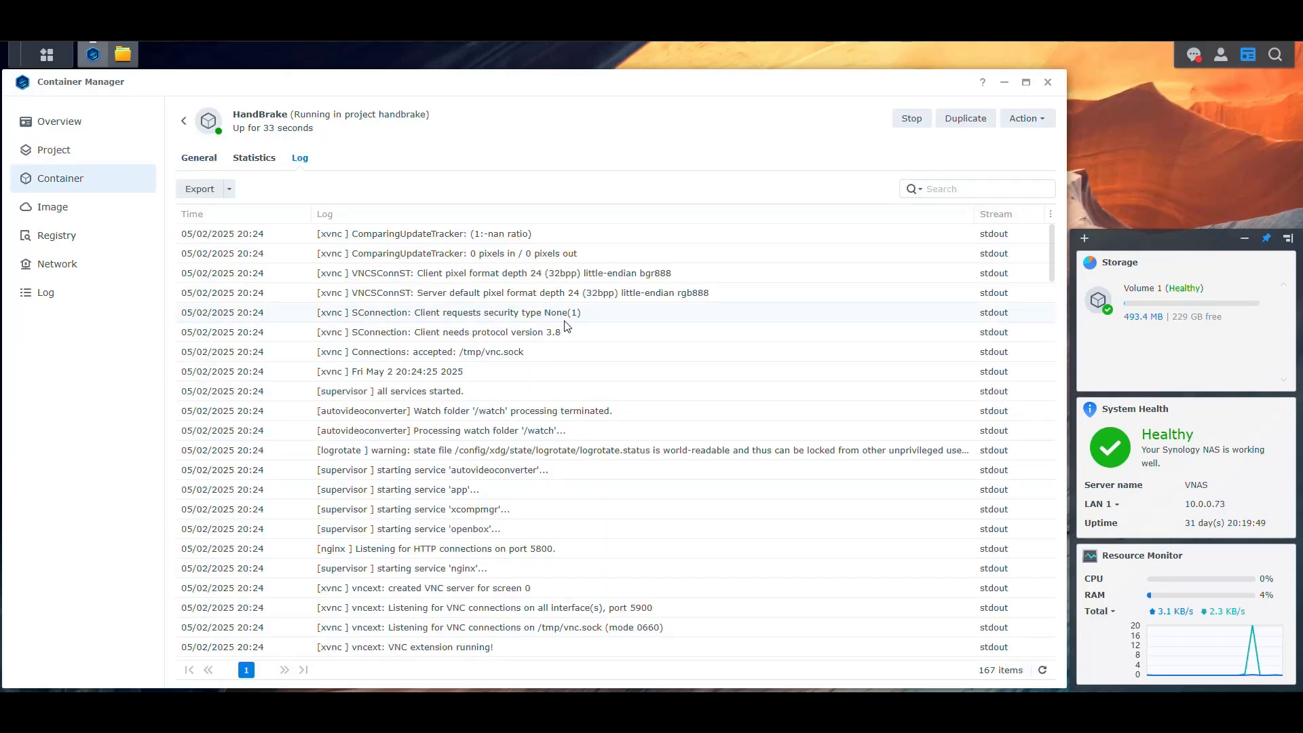
scroll(678, 455, down, 10)
scroll(820, 494, down, 5)
scroll(801, 495, up, 5)
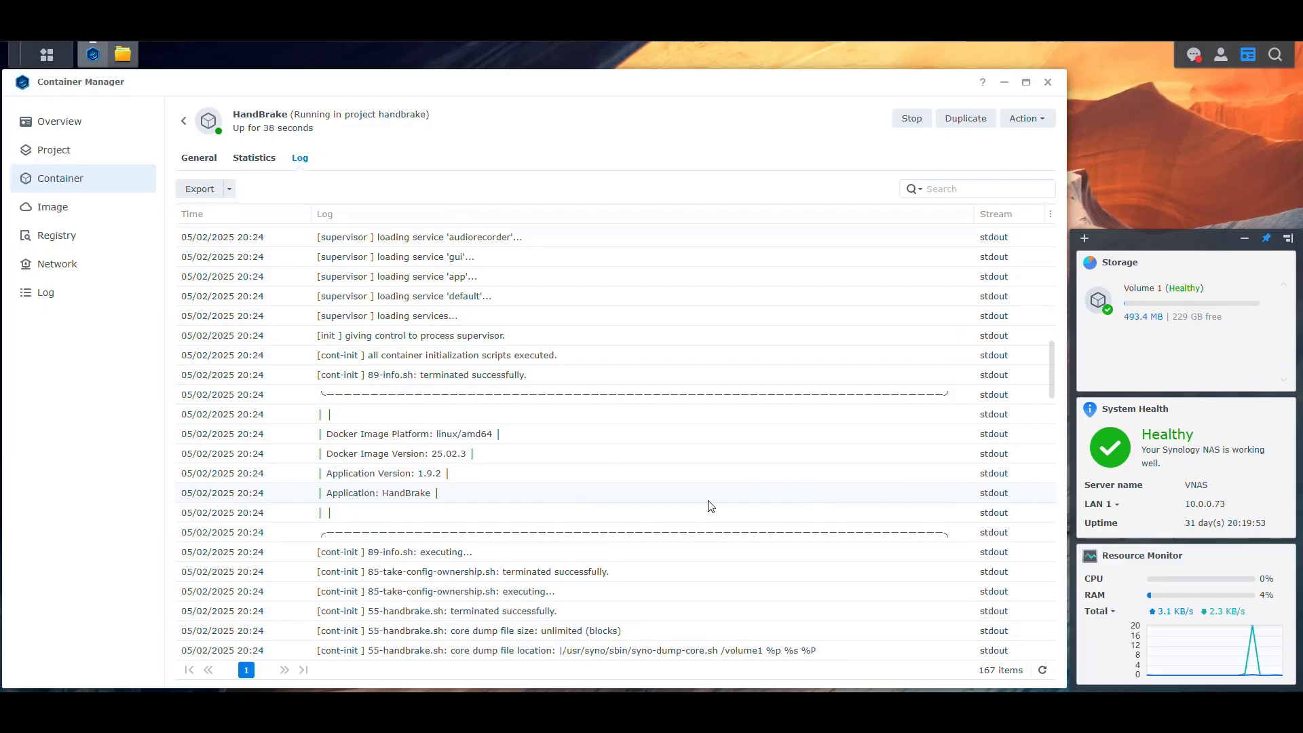
scroll(576, 509, up, 10)
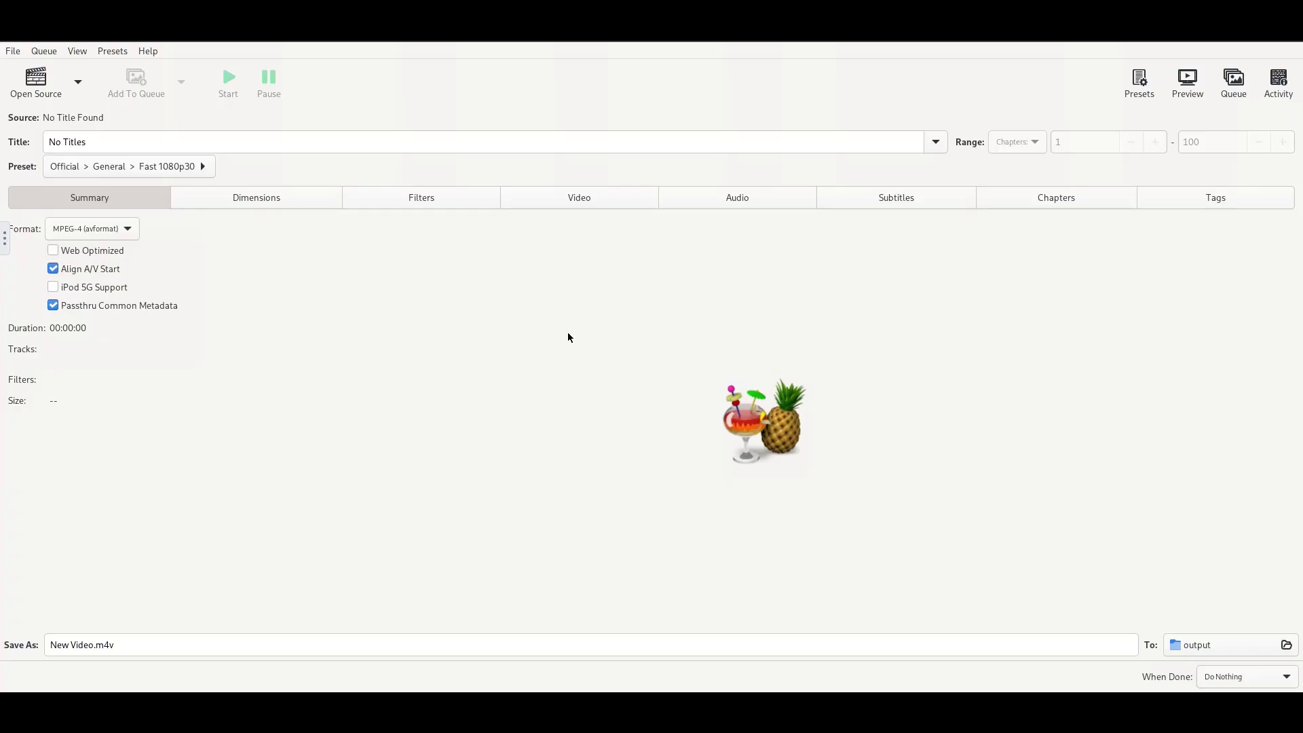
key(alt+h)
key(a)
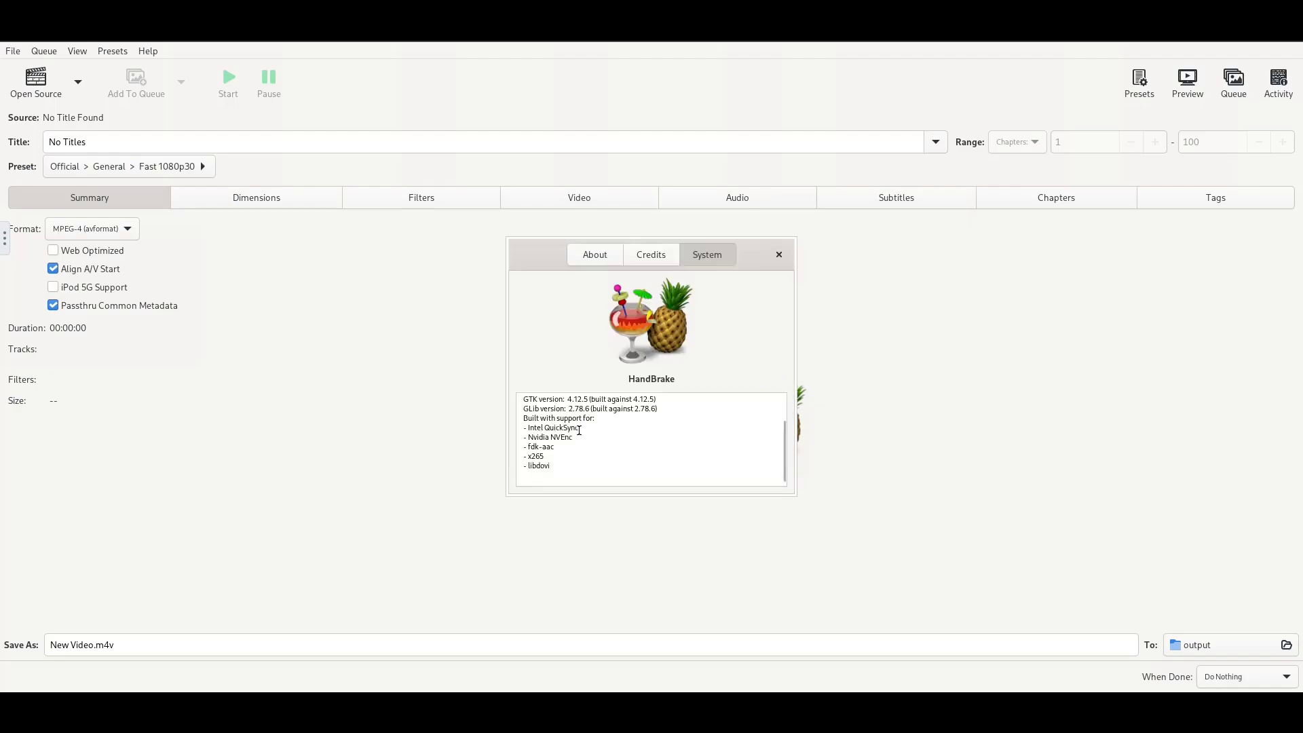
drag(580, 427, 528, 466)
drag(574, 437, 524, 426)
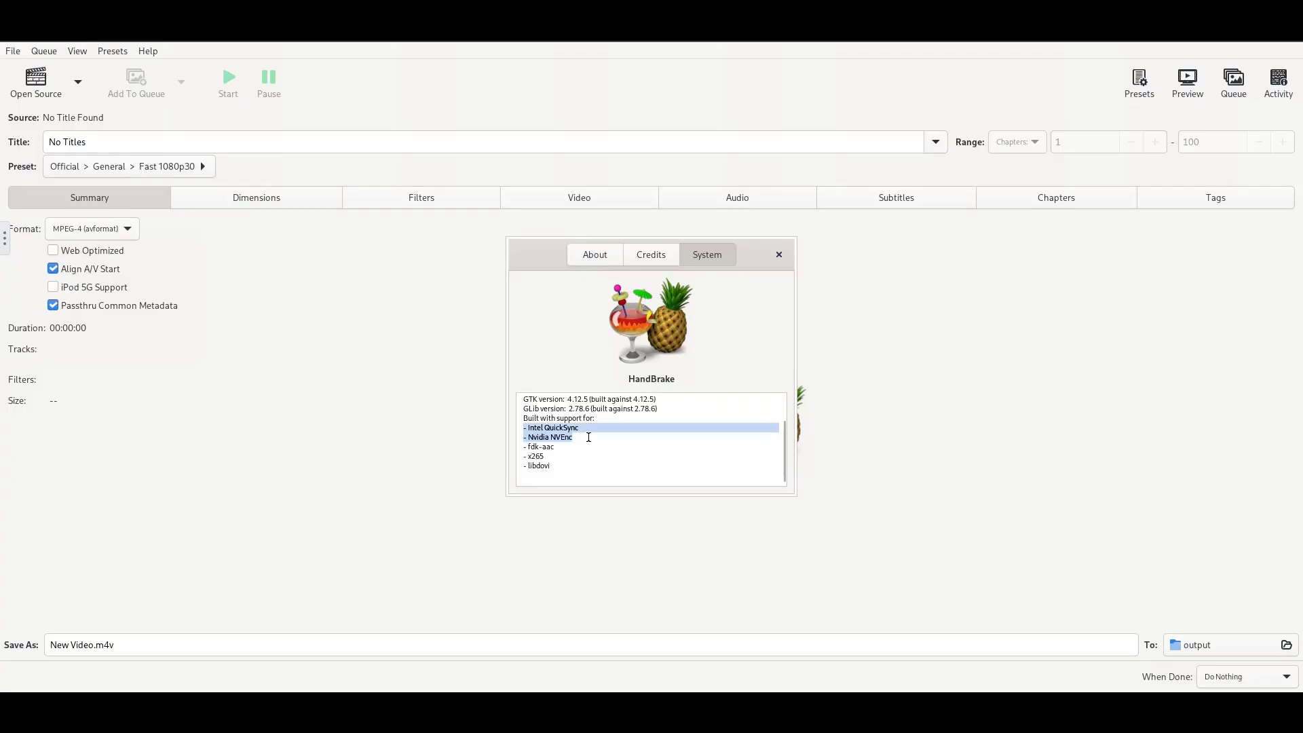
click(589, 437)
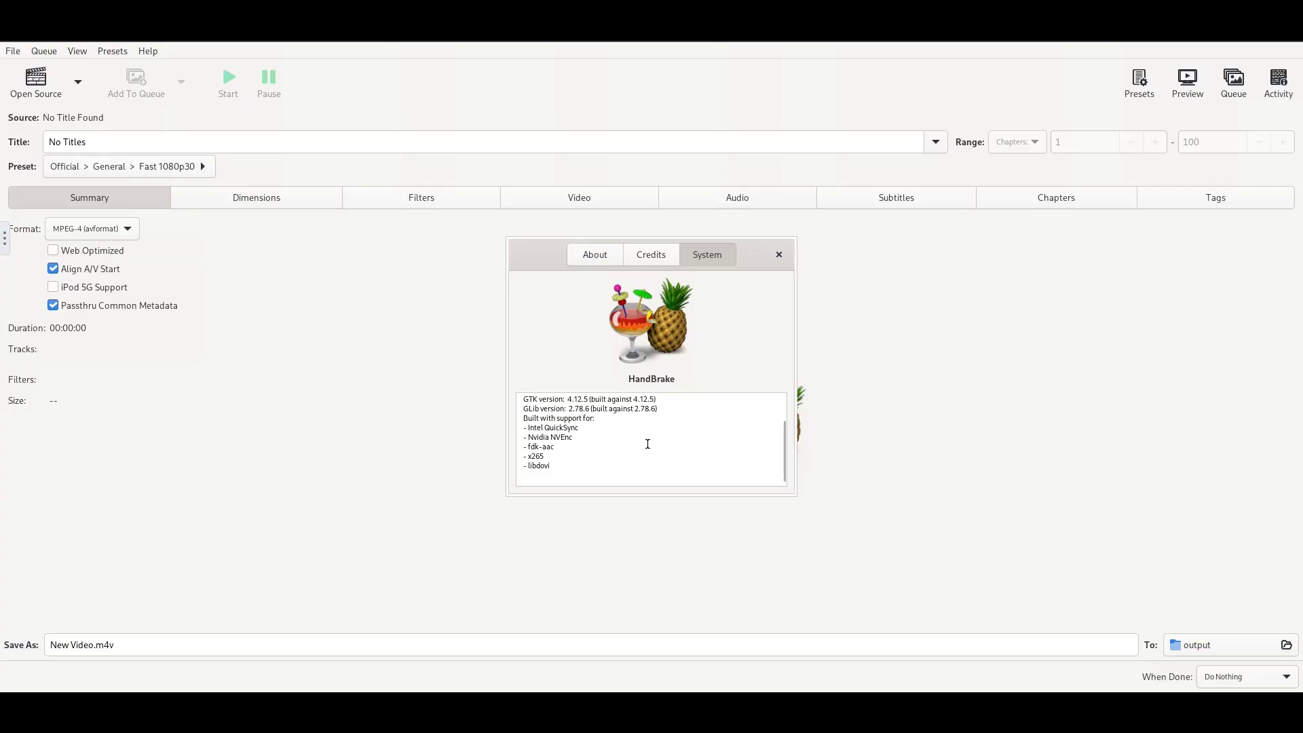
scroll(654, 450, up, 2)
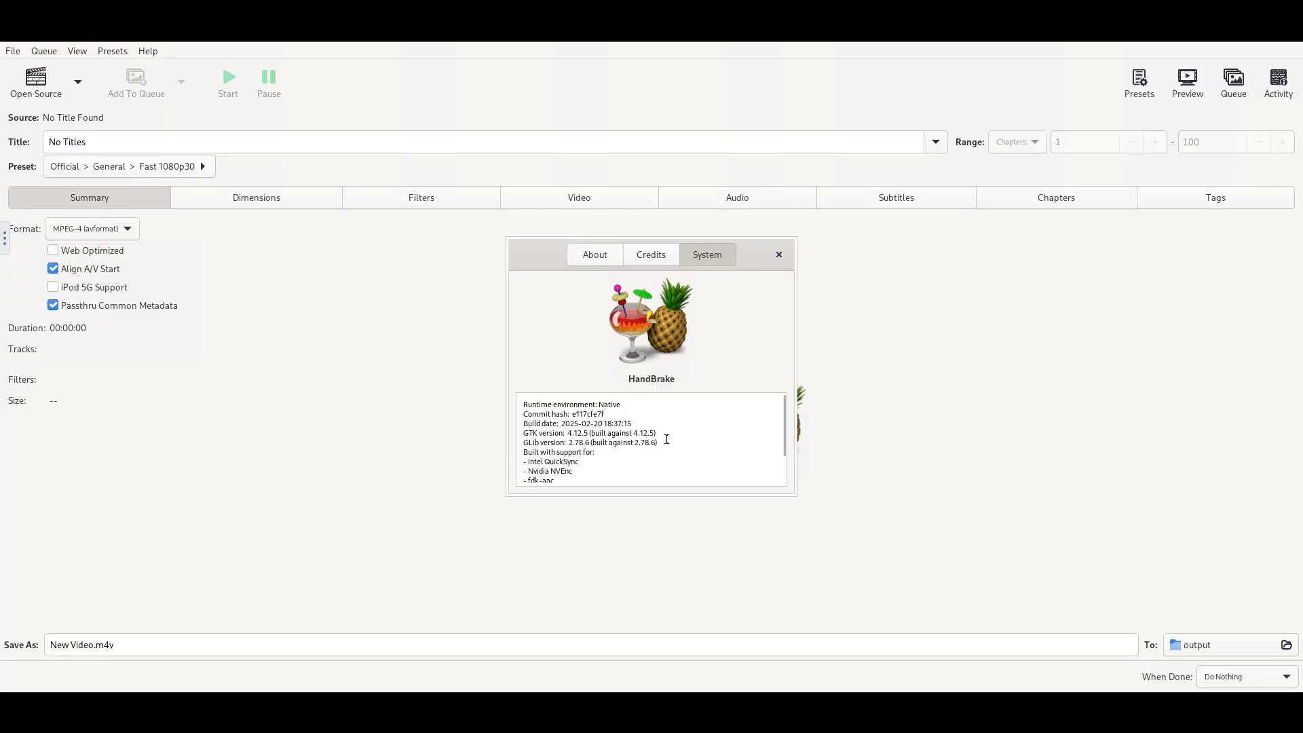
click(594, 254)
click(781, 260)
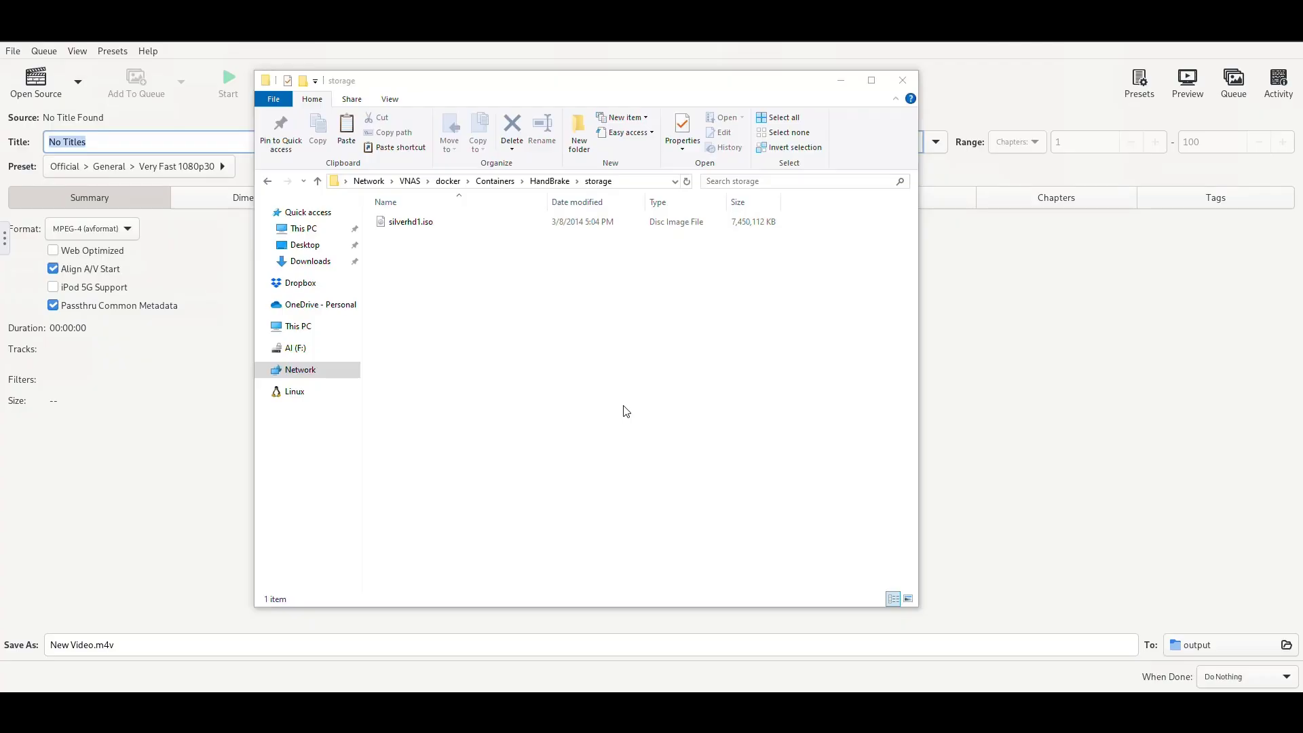
Verify silverhd1.iso sits in the HandBrake storage folder, then minimise File Explorer
click(594, 370)
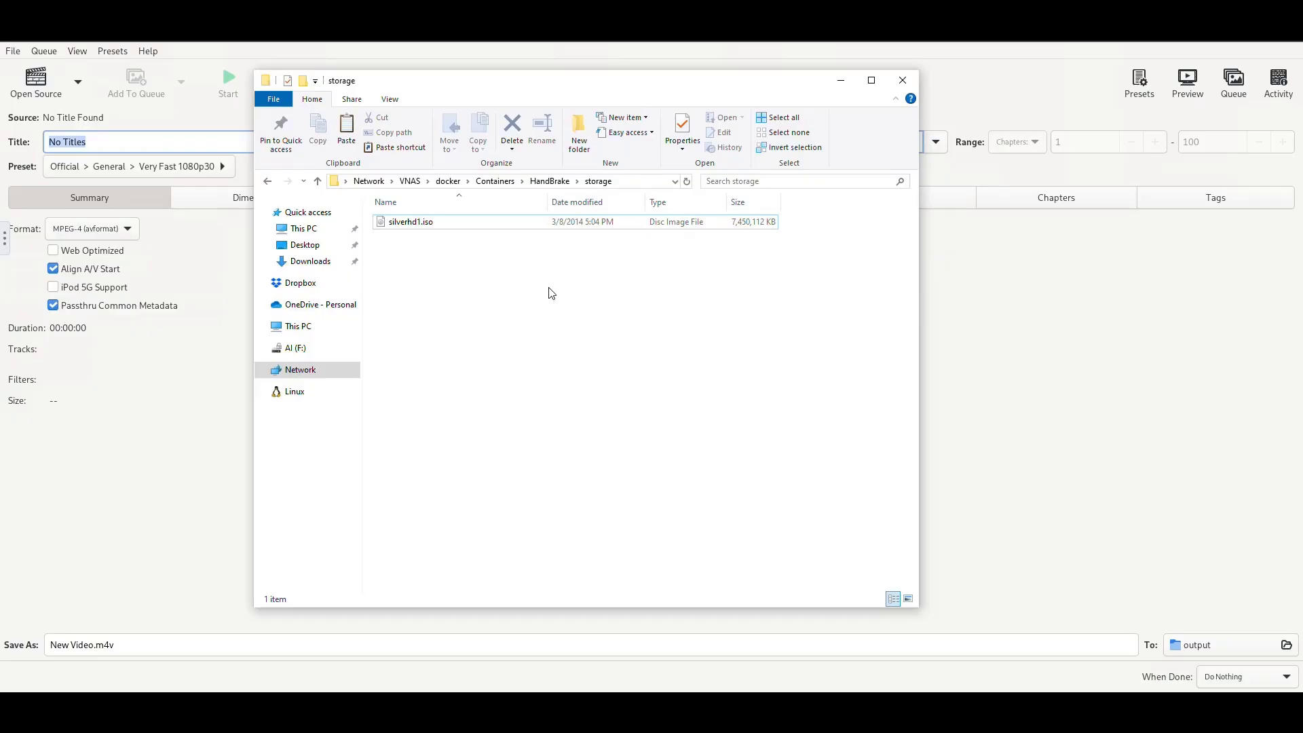
click(410, 222)
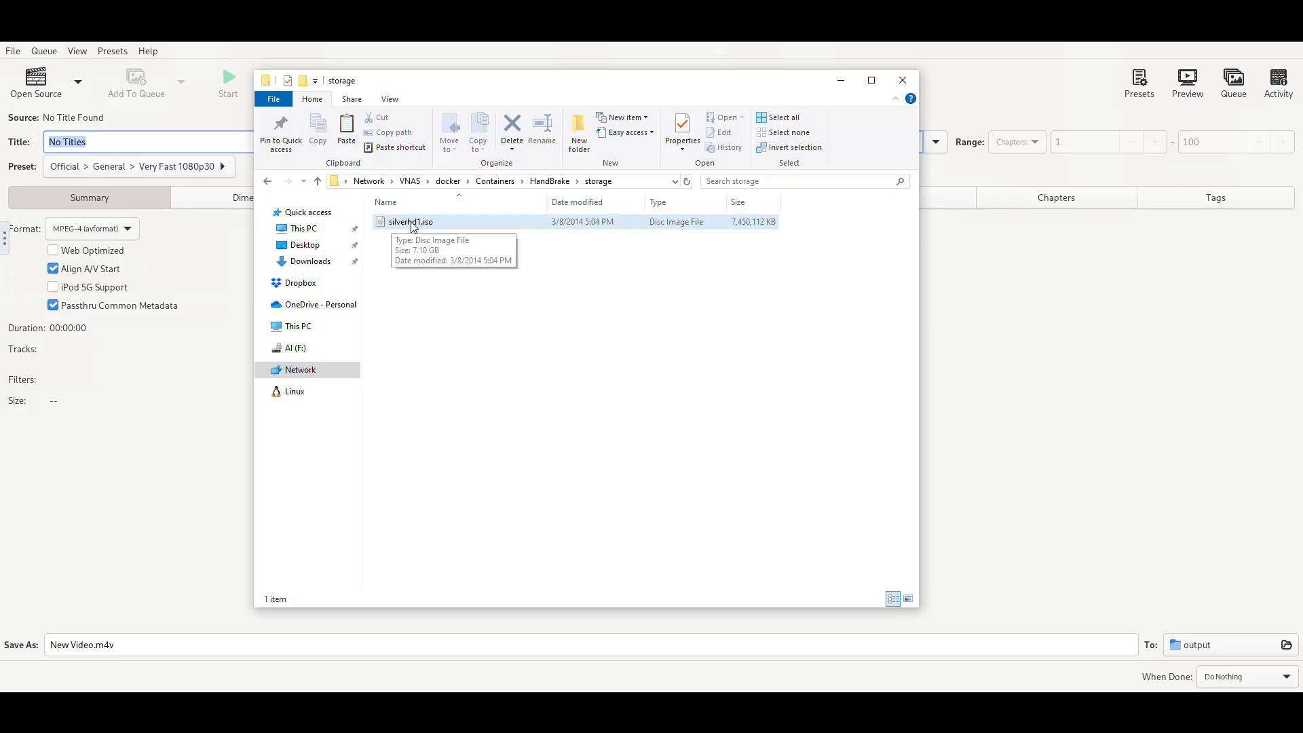
click(591, 293)
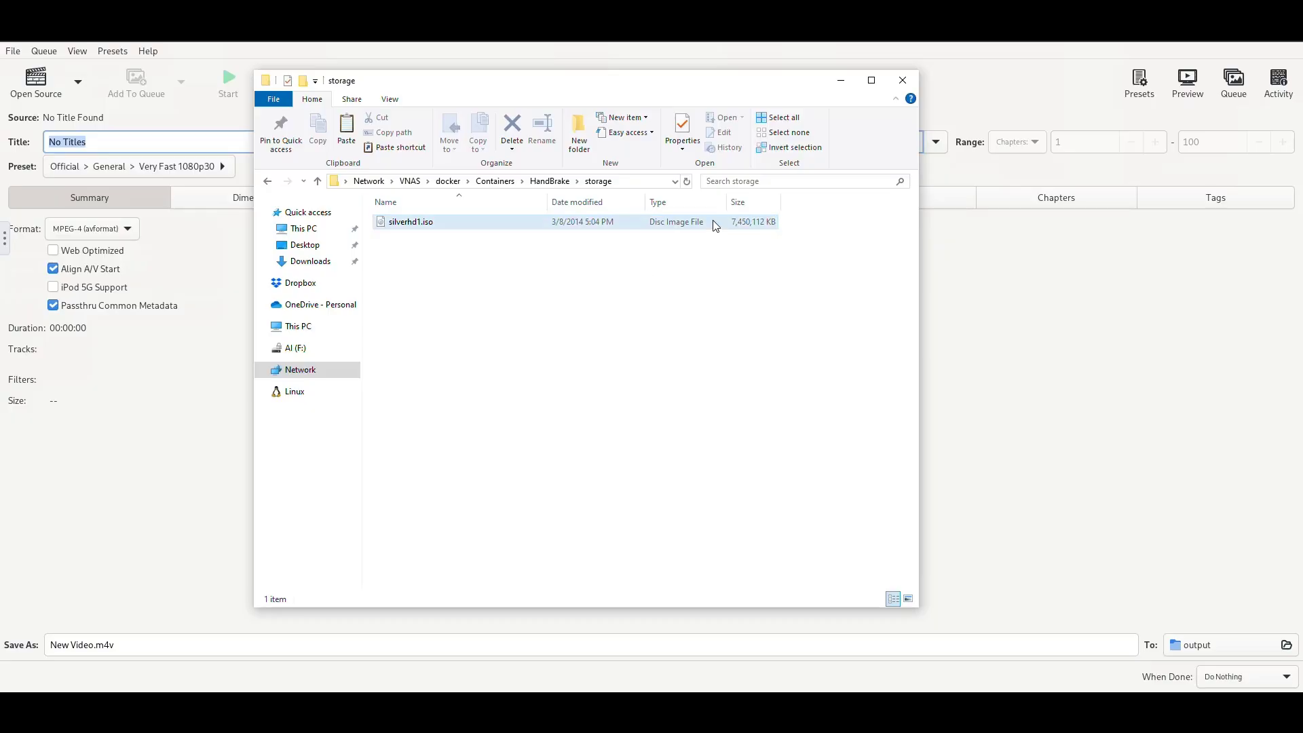
click(840, 83)
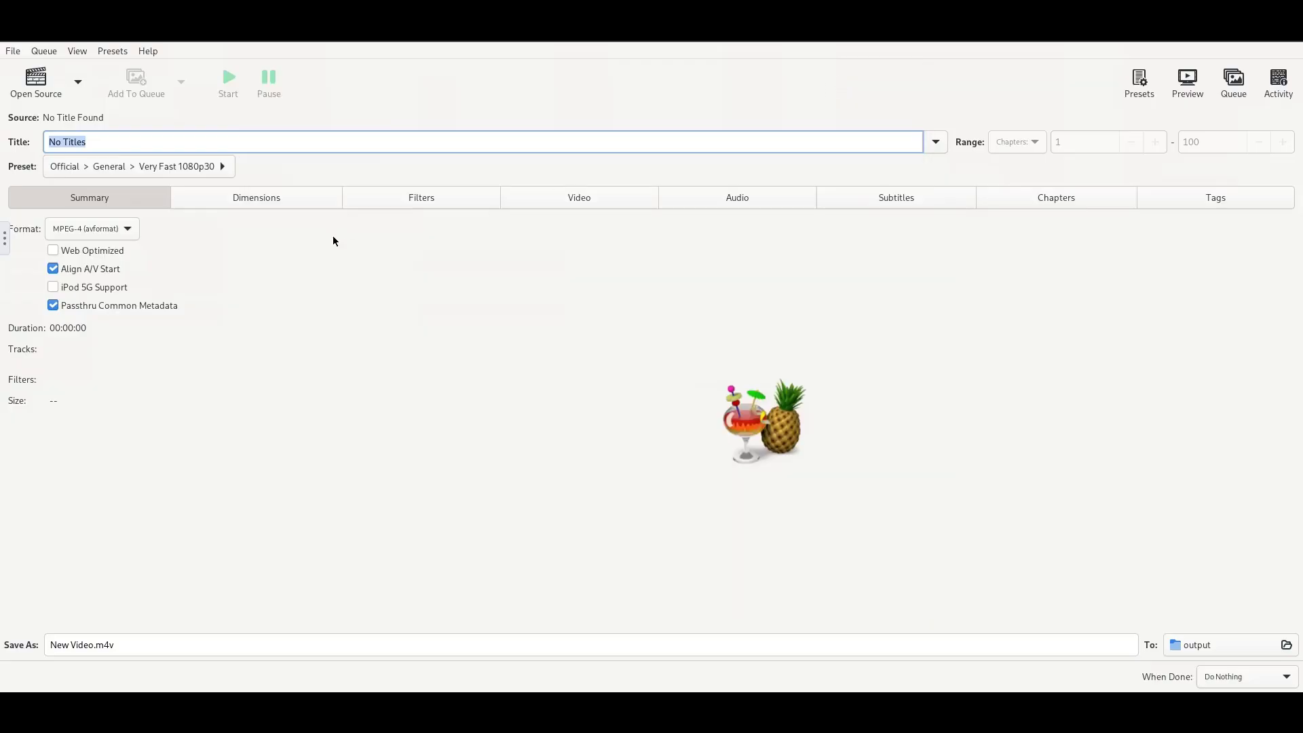
Load silverhd1.iso from the storage folder as the source and scan its 2h57m39s title
click(35, 80)
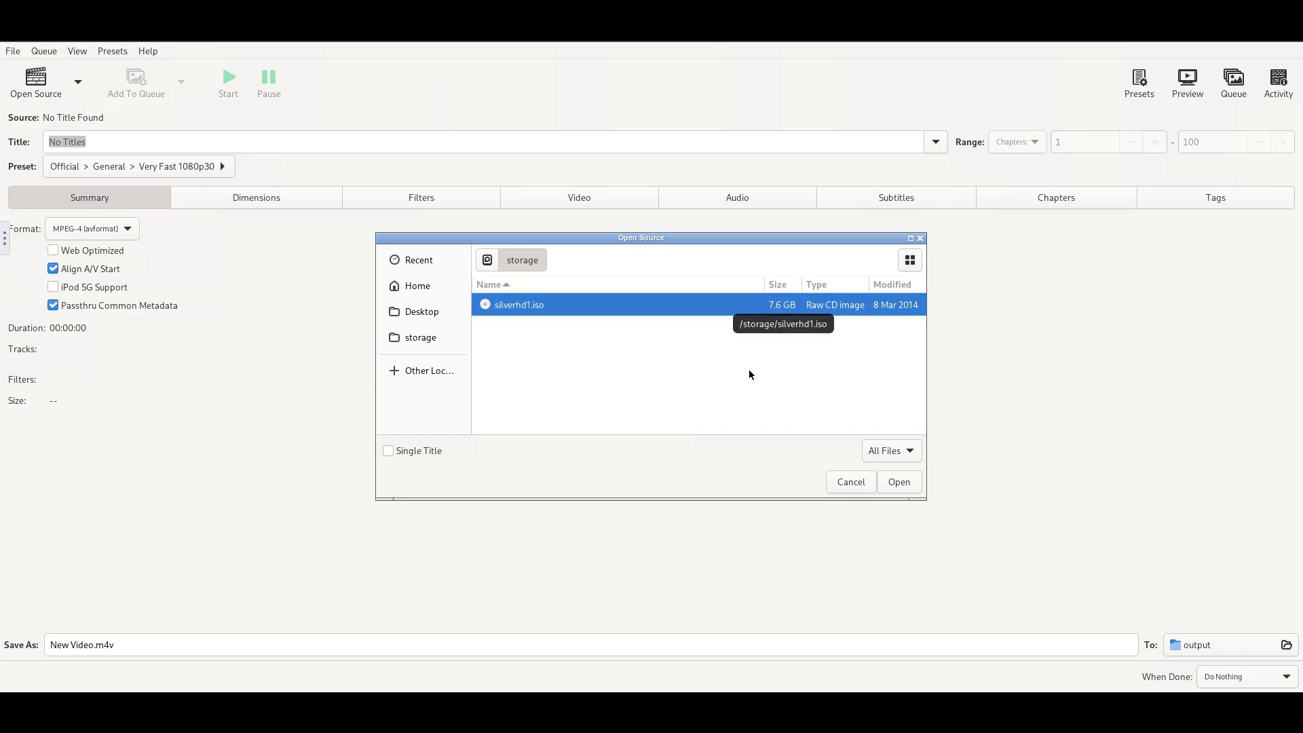
click(900, 483)
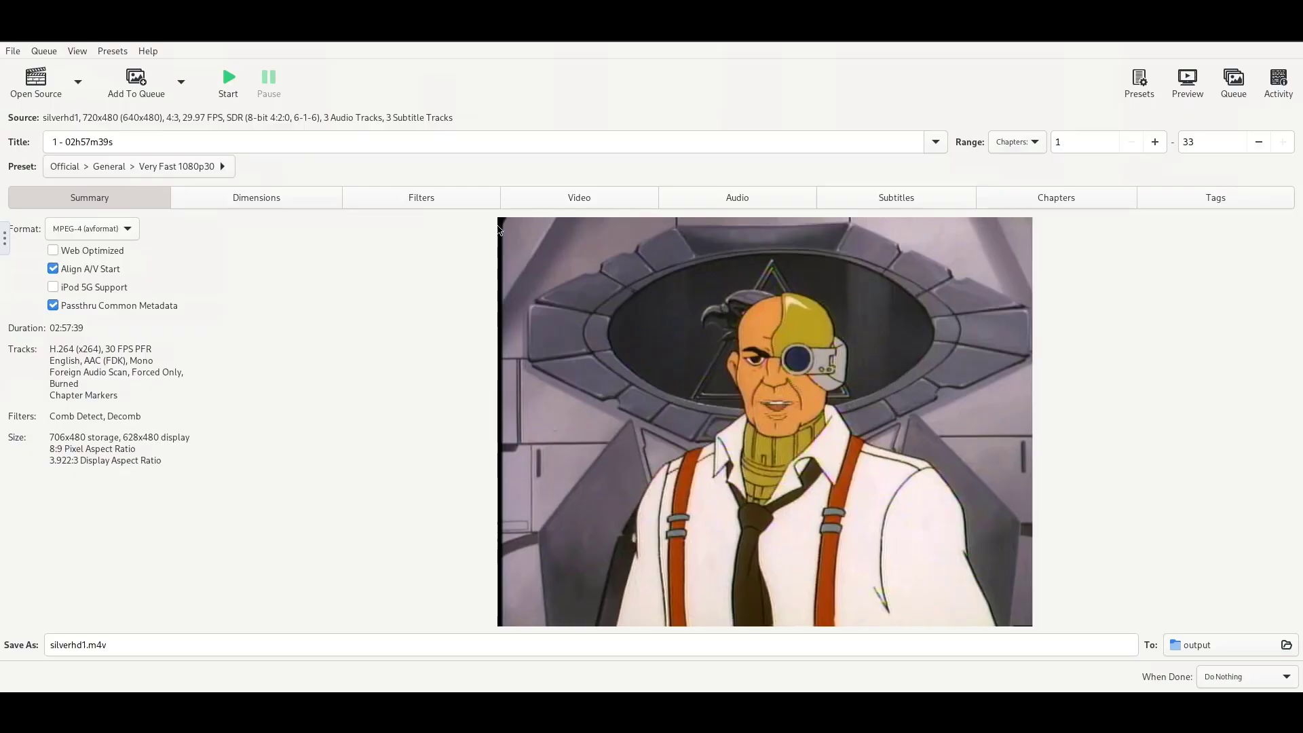
click(940, 141)
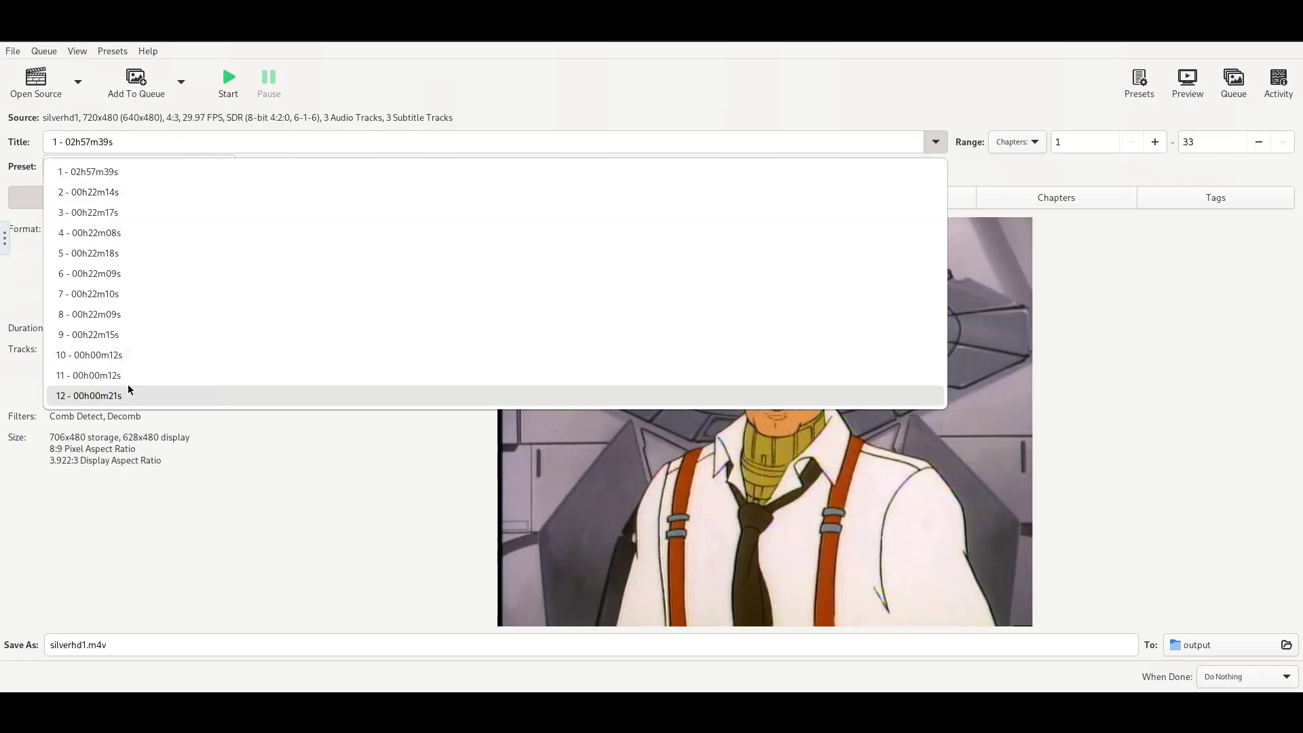
click(970, 51)
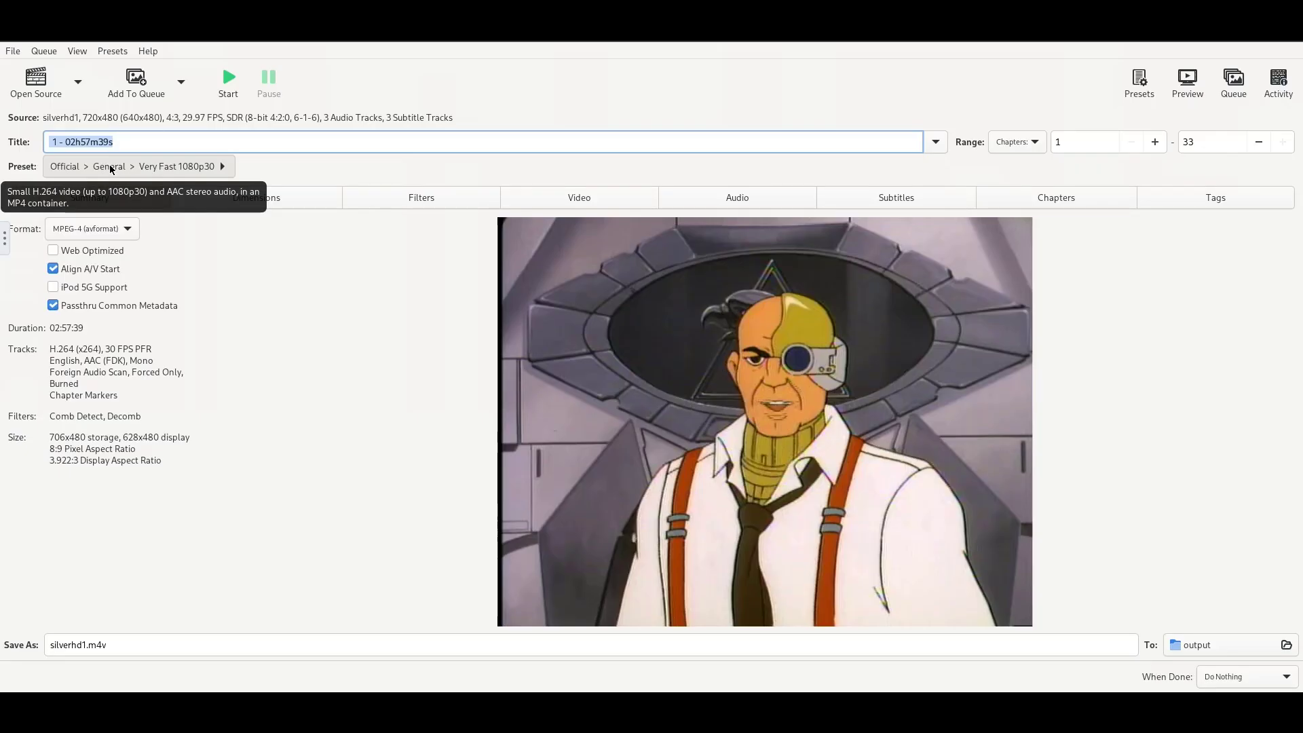
click(220, 165)
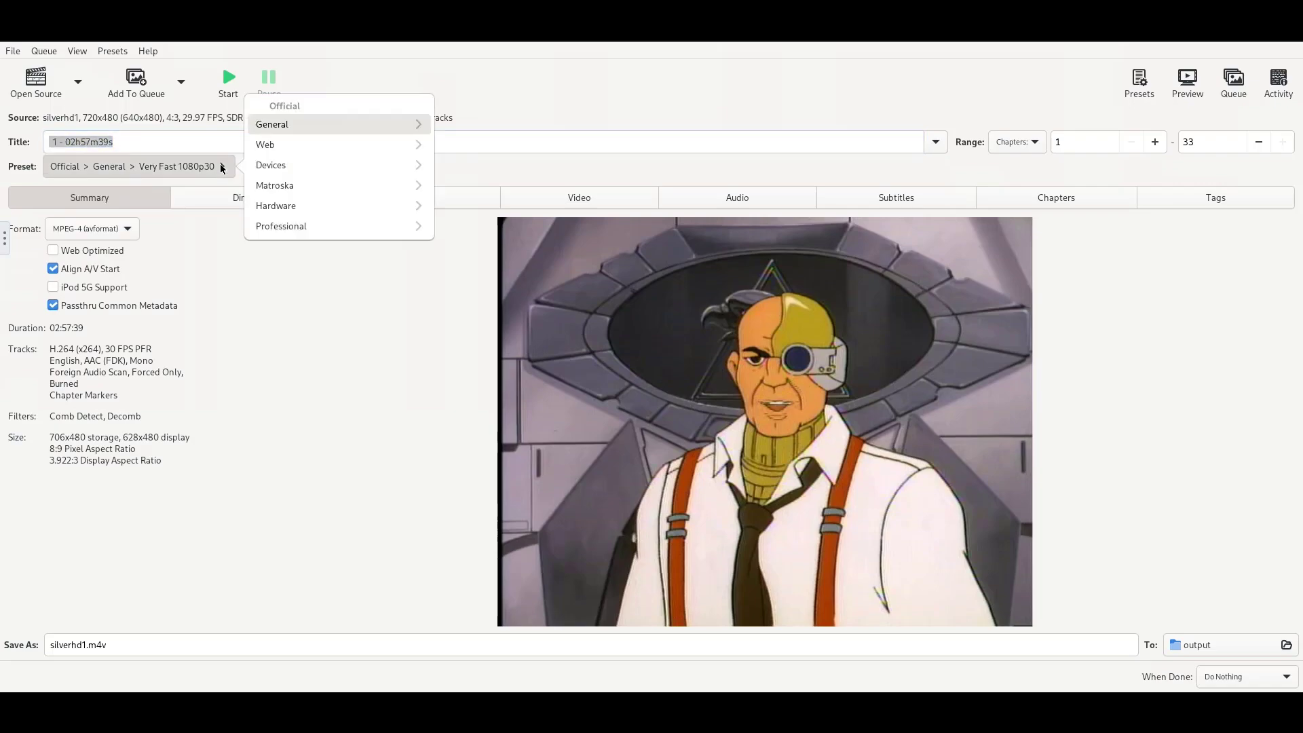
click(348, 123)
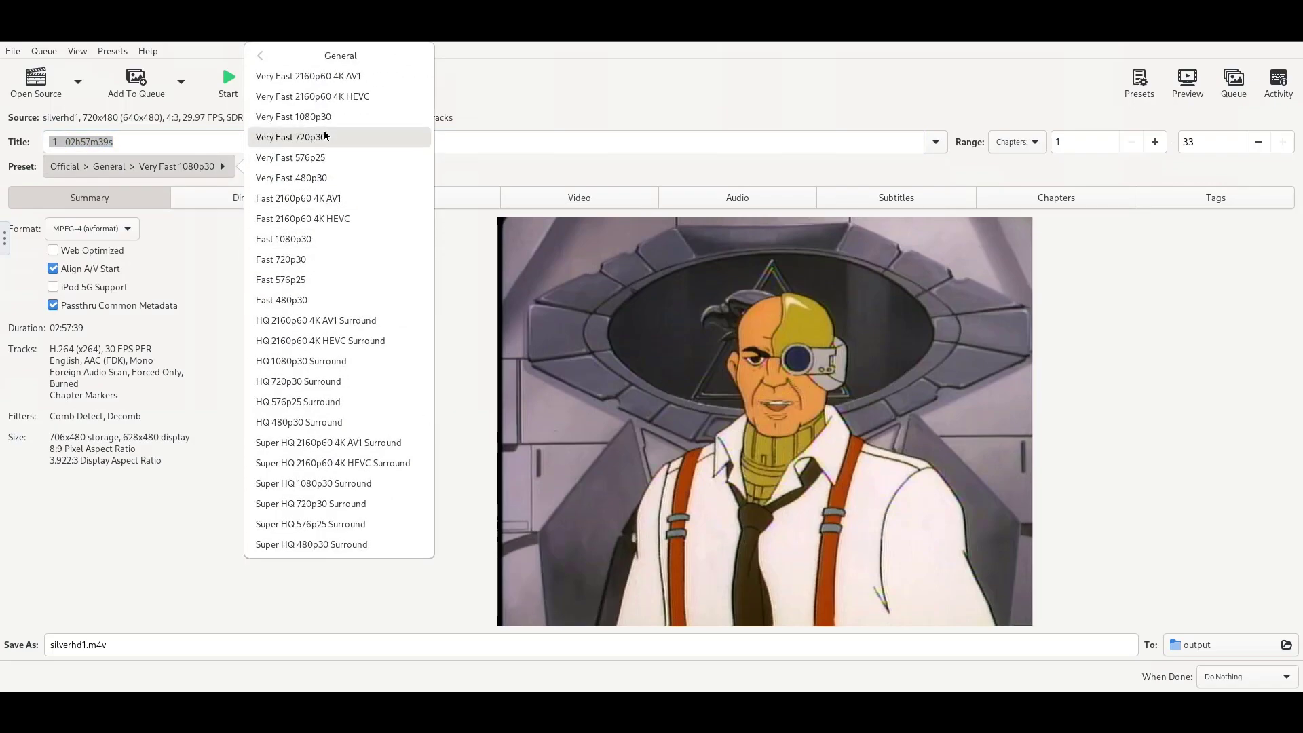
click(260, 56)
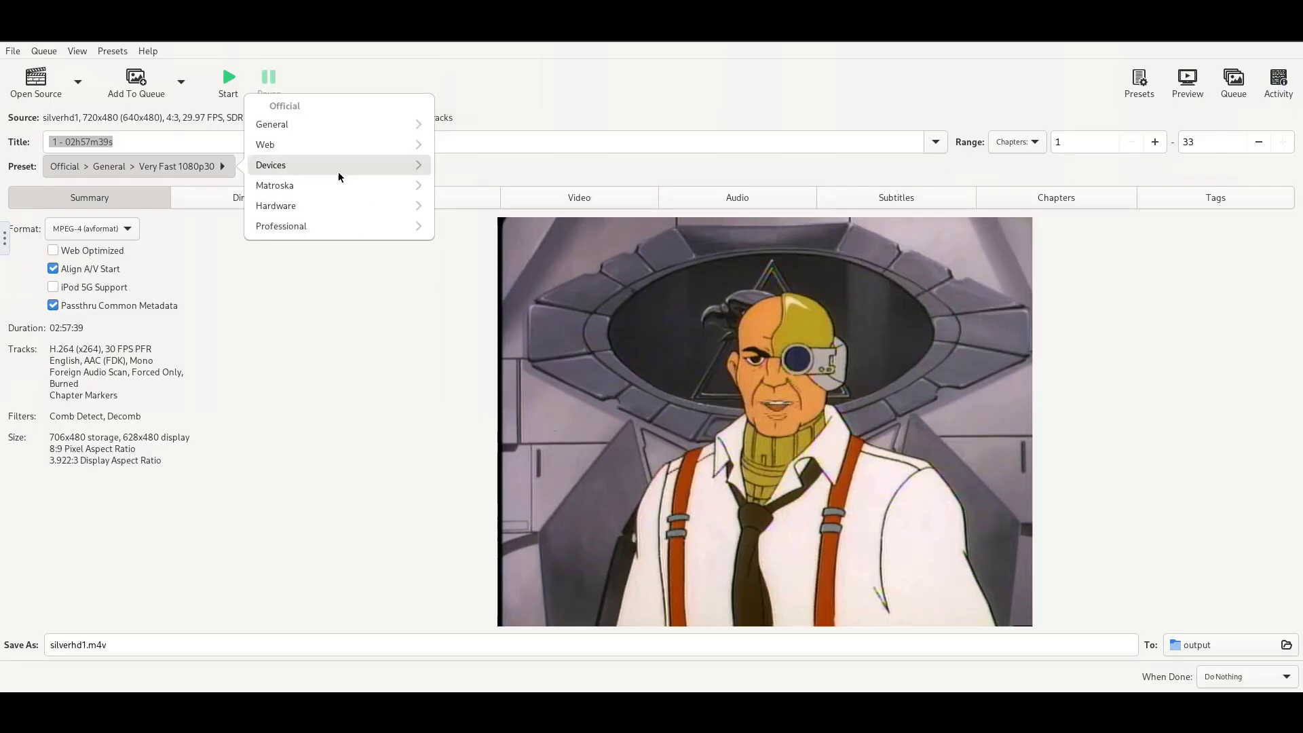
click(323, 185)
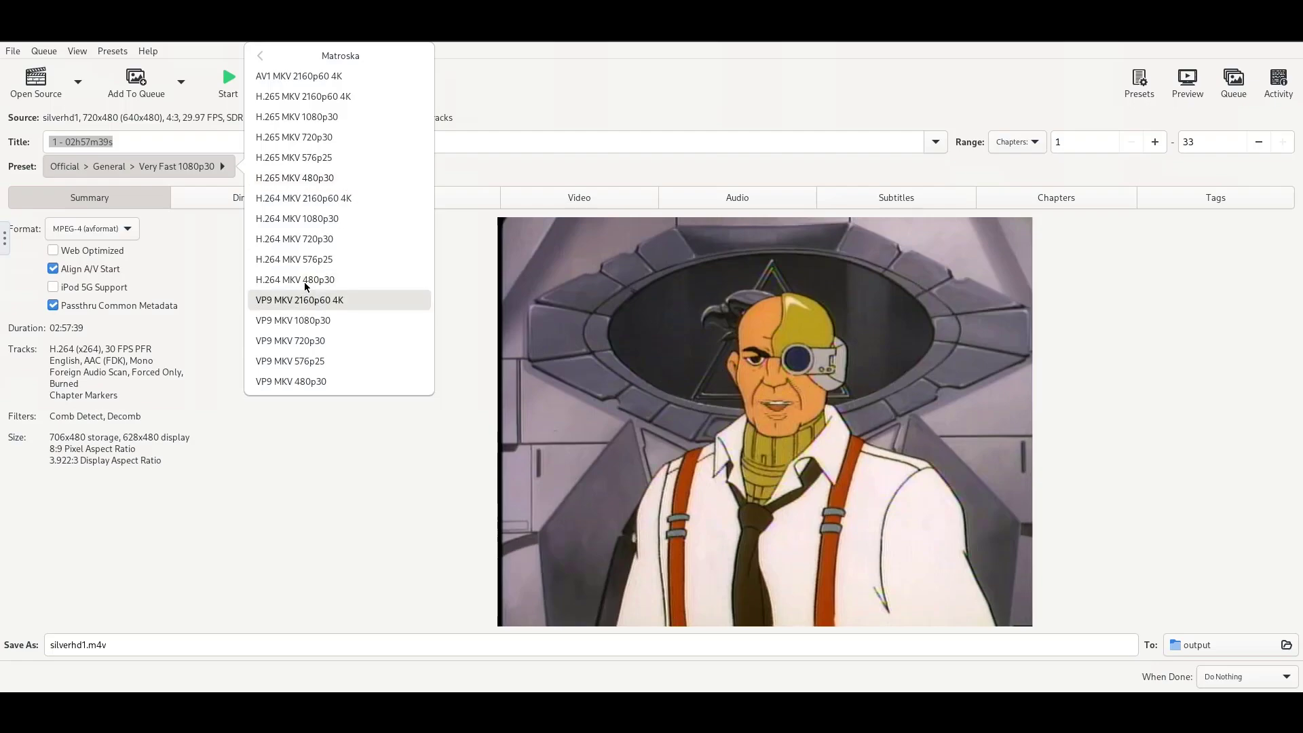
click(547, 54)
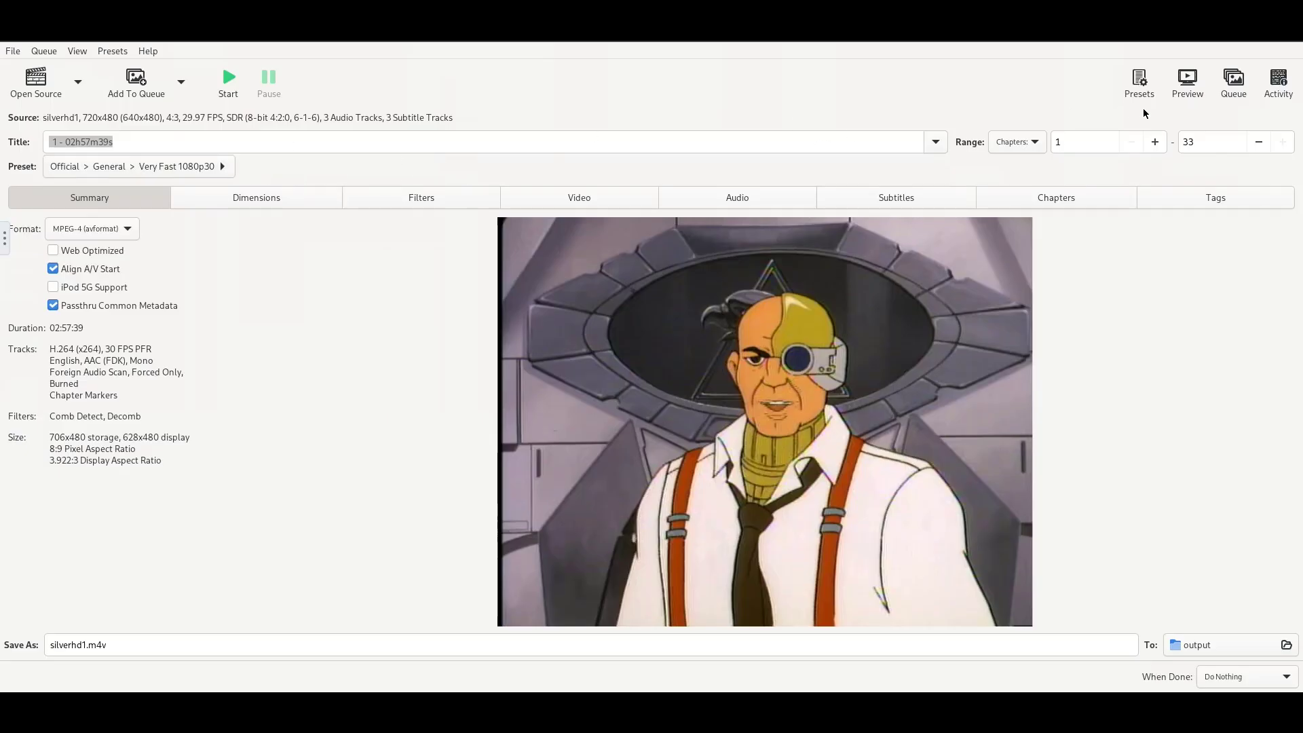
Apply the Matroska preset H.264 MKV 480p30 as the default so the output becomes silverhd1.mkv
click(1140, 80)
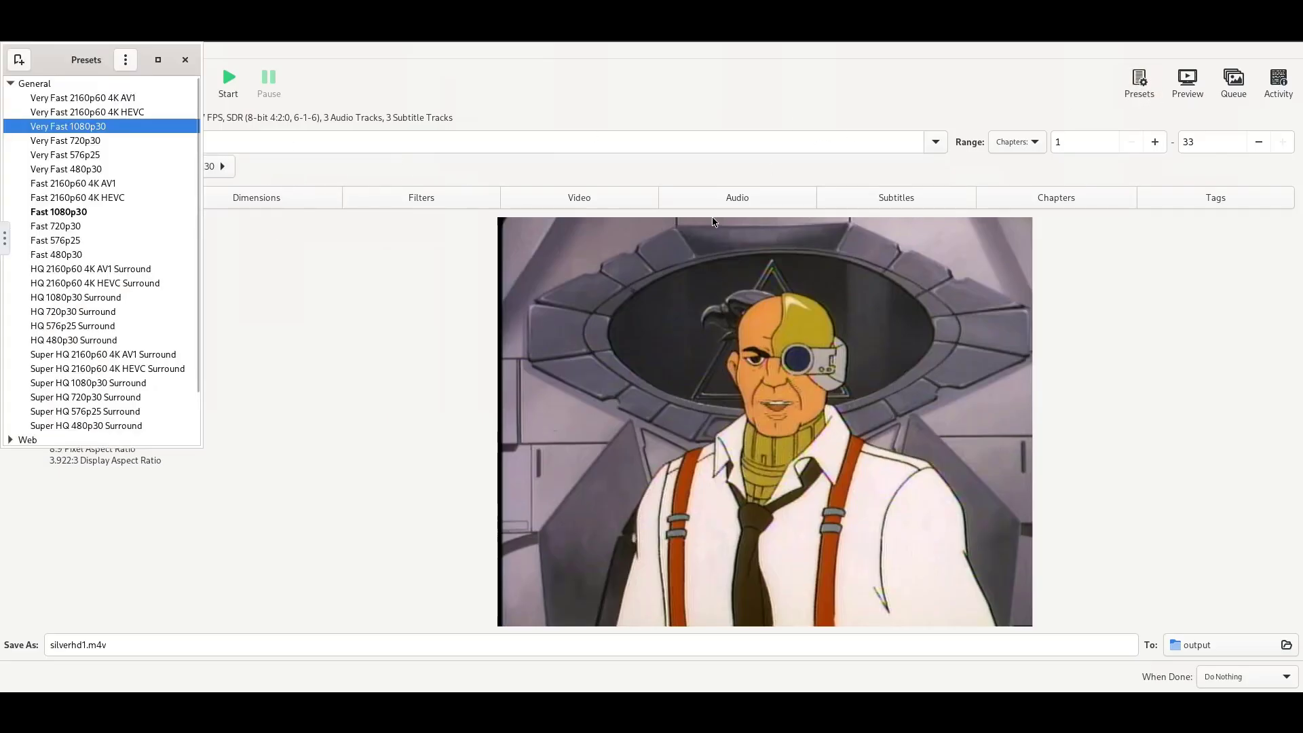
click(11, 83)
click(11, 127)
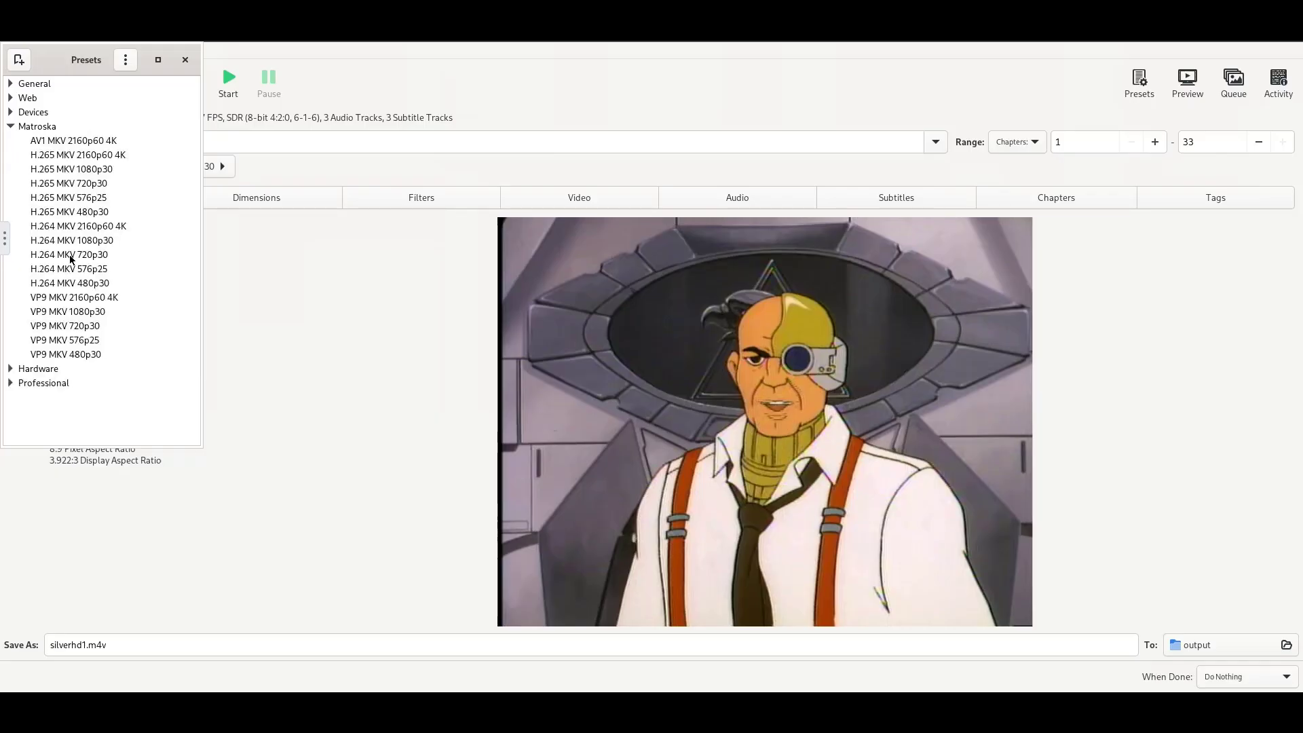
click(58, 285)
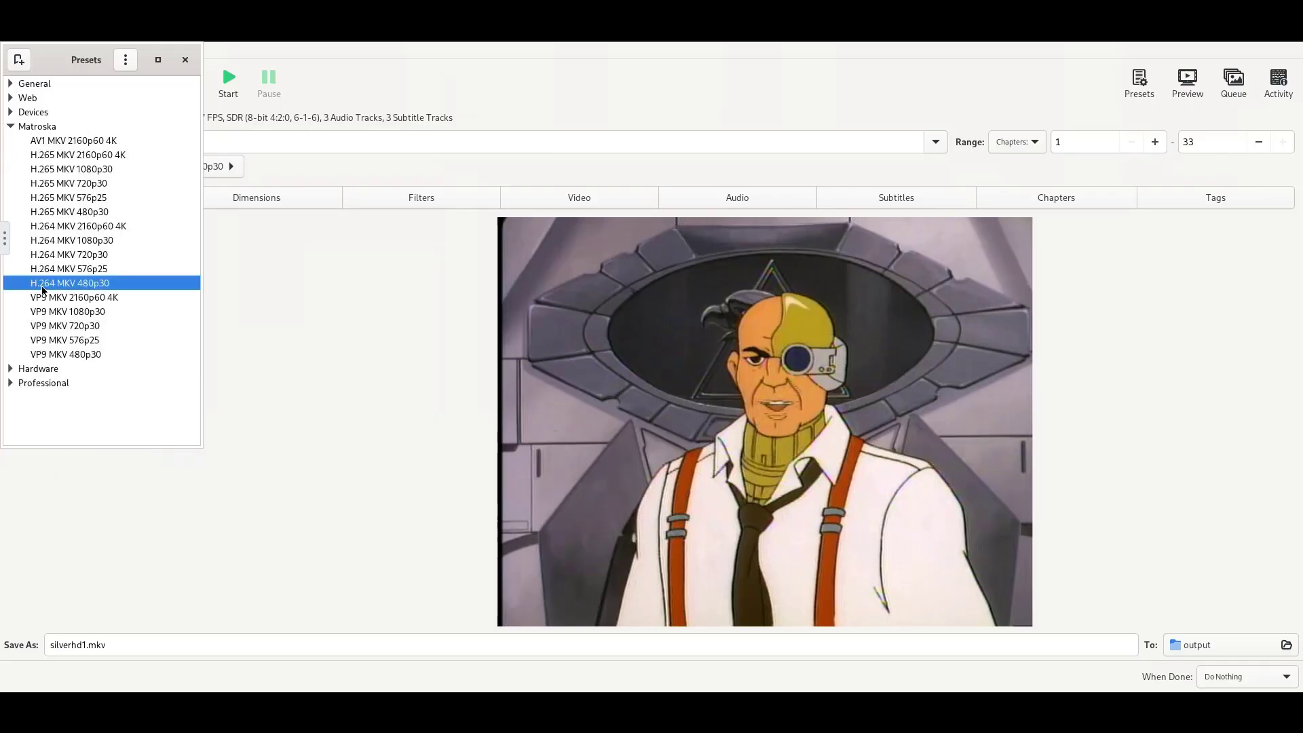
click(126, 61)
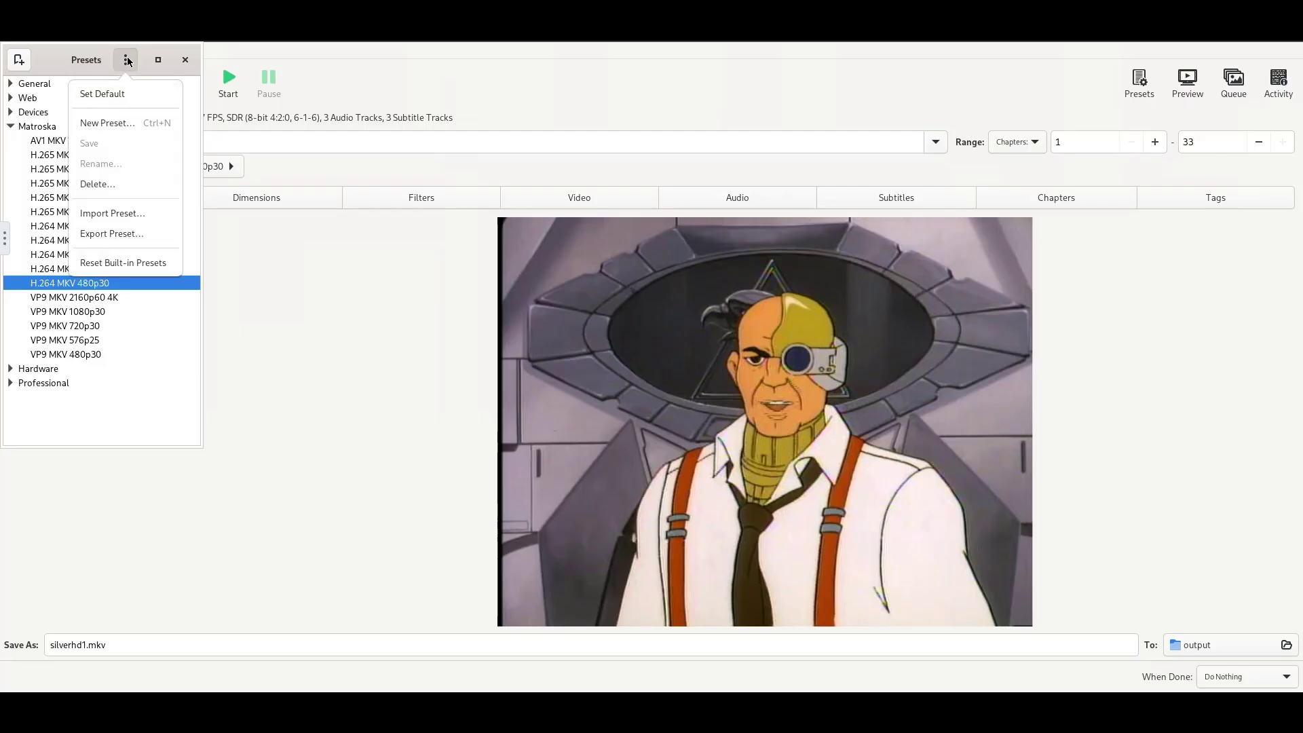
click(103, 93)
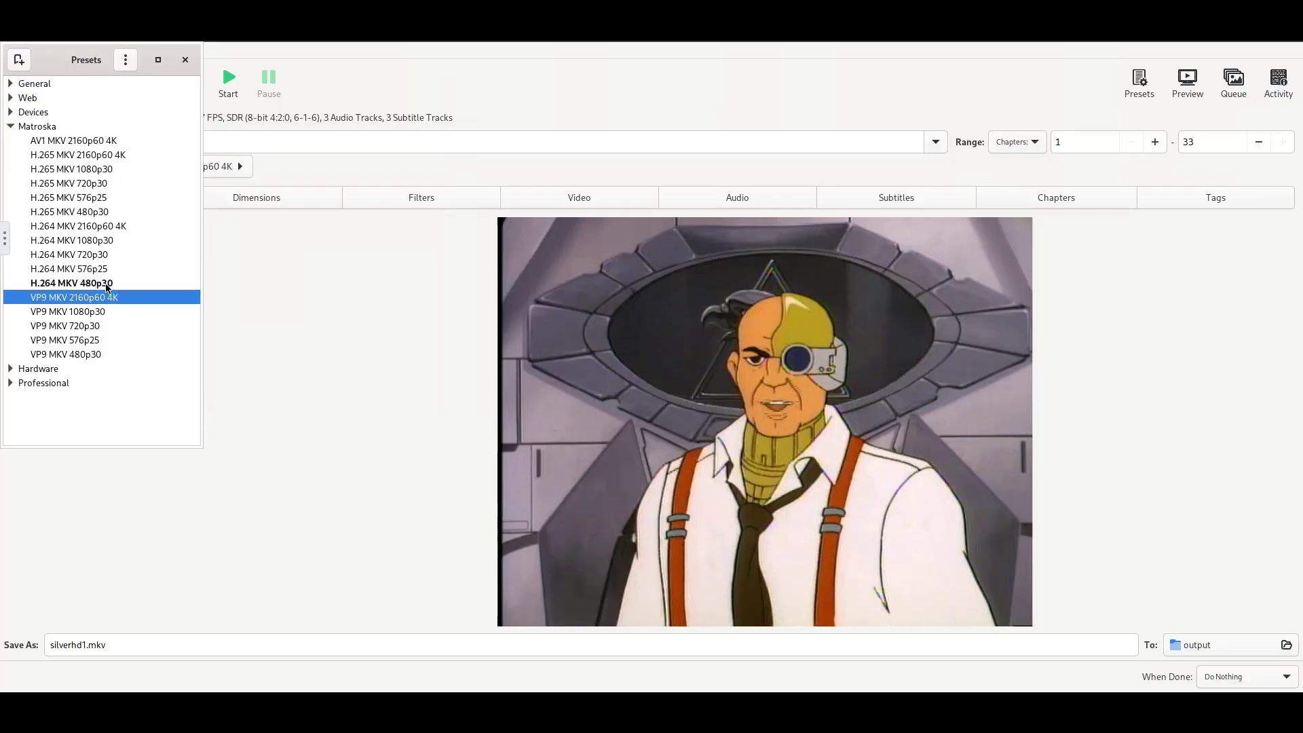
click(110, 272)
click(113, 285)
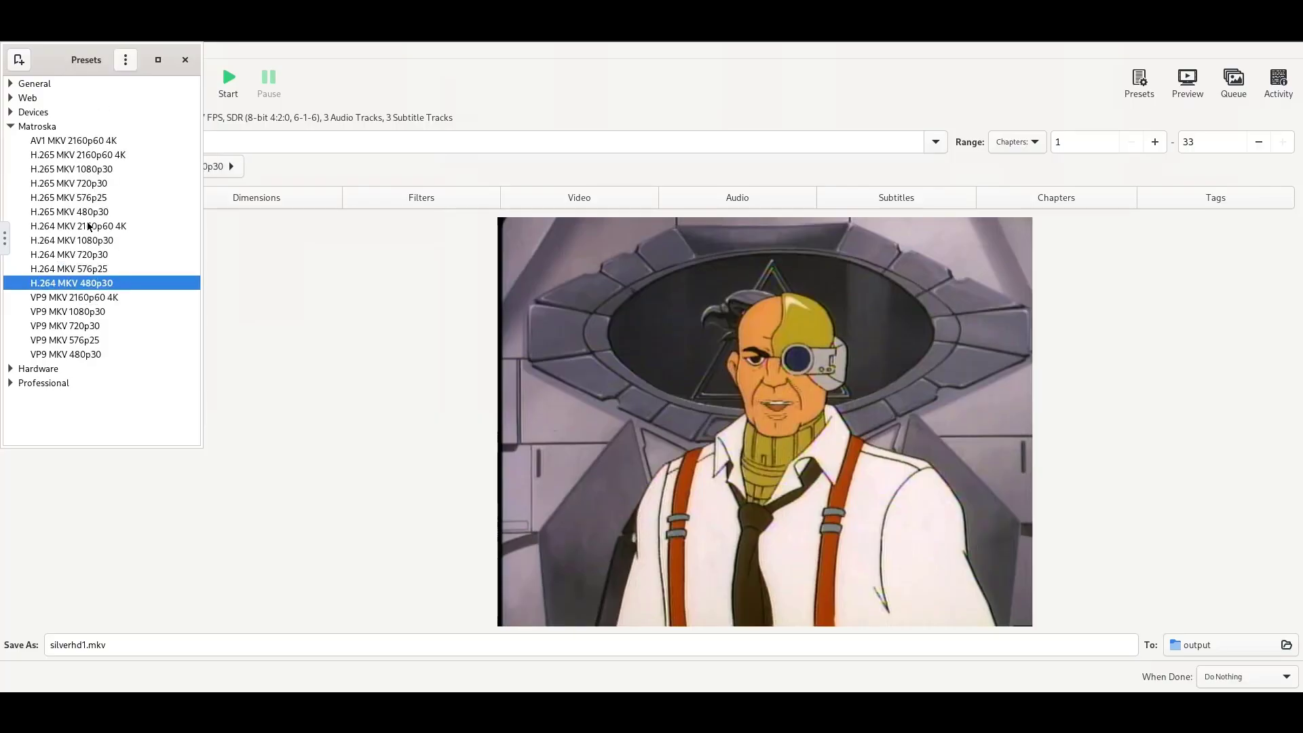
click(185, 60)
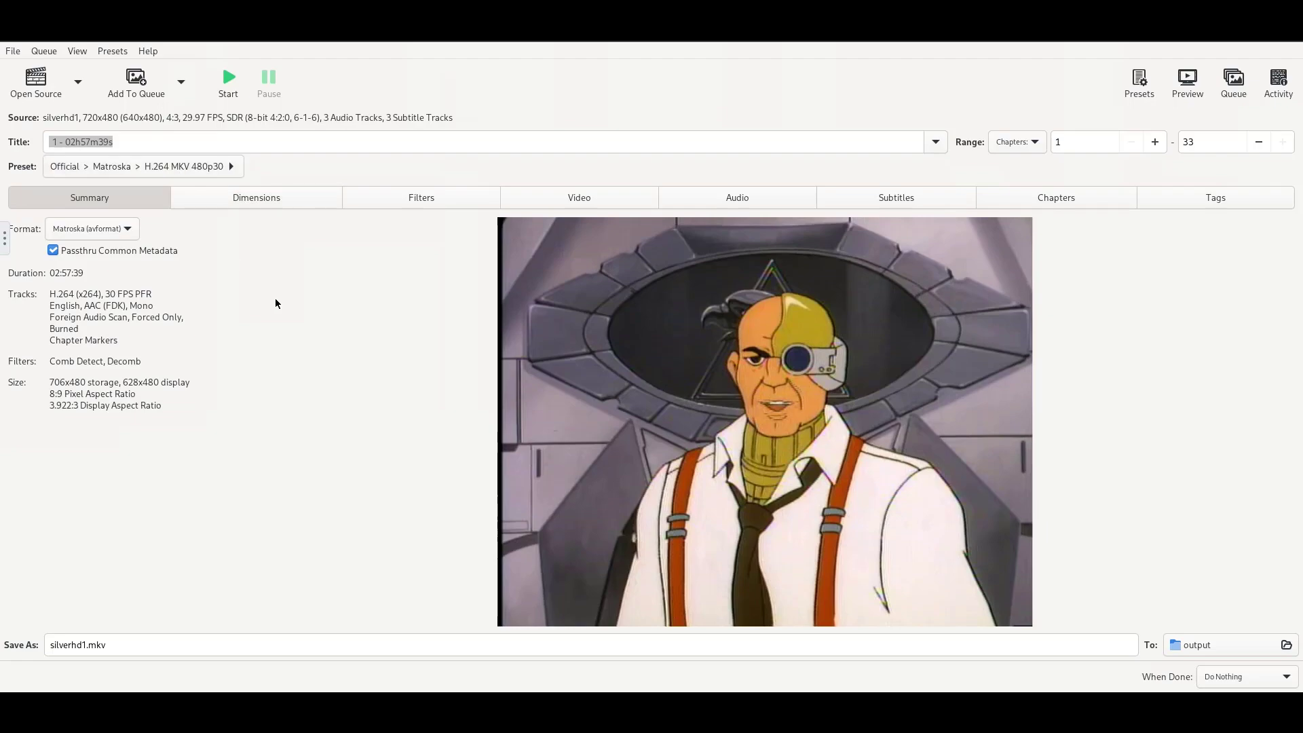
Browse the Dimensions, Filters, Video, Audio, Subtitles and Chapters tabs, then return to Summary
click(271, 205)
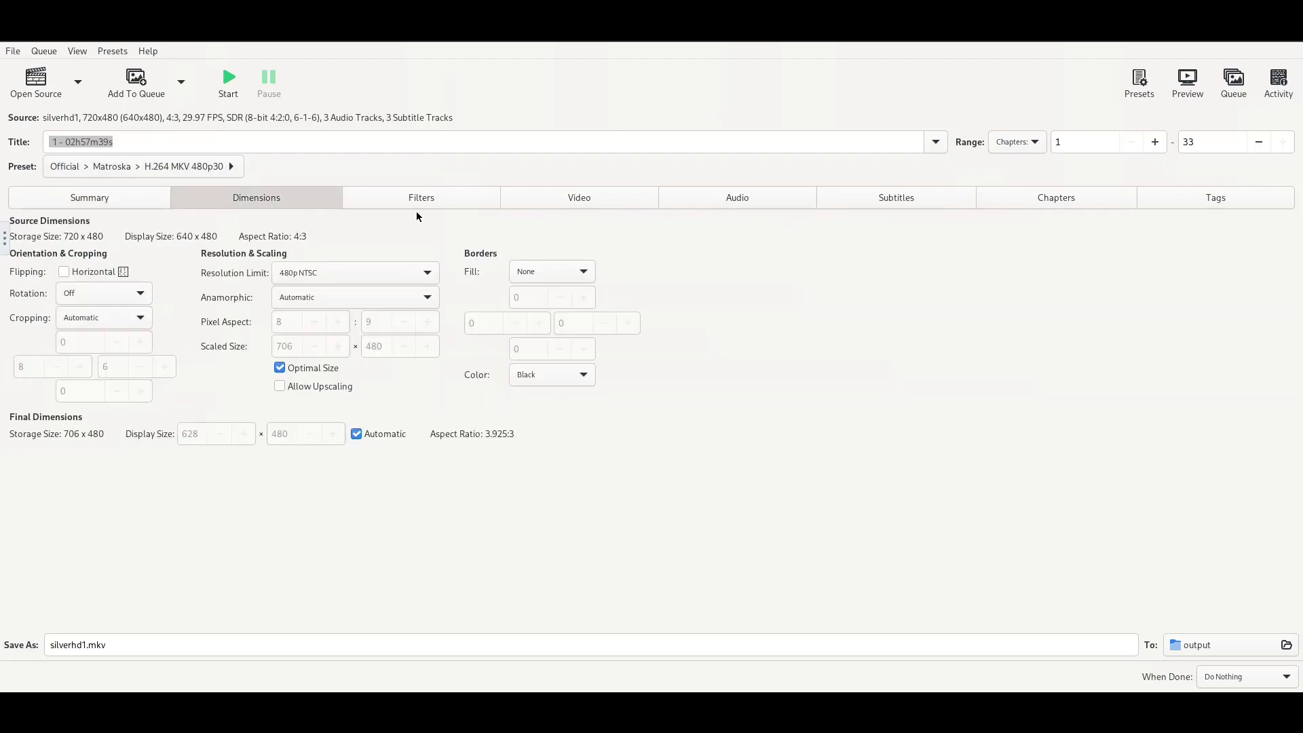
click(442, 197)
click(641, 207)
click(743, 199)
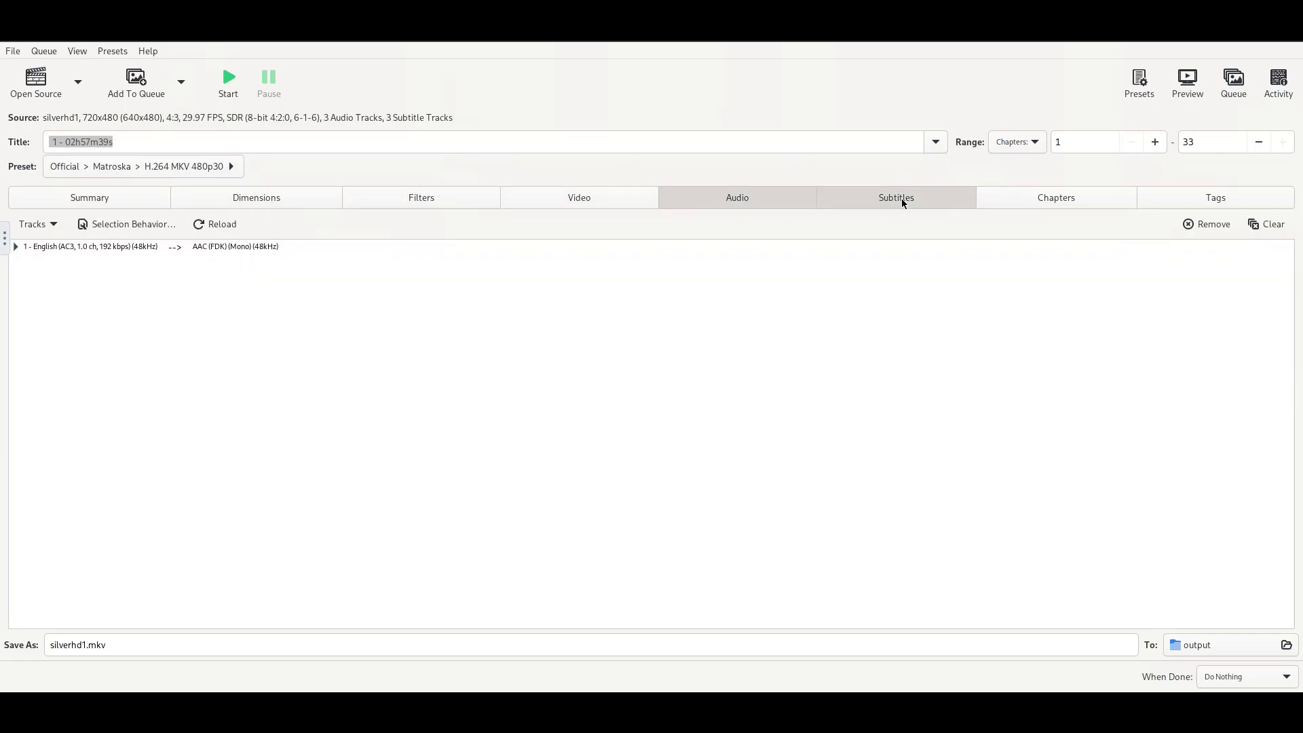
click(901, 198)
click(1054, 198)
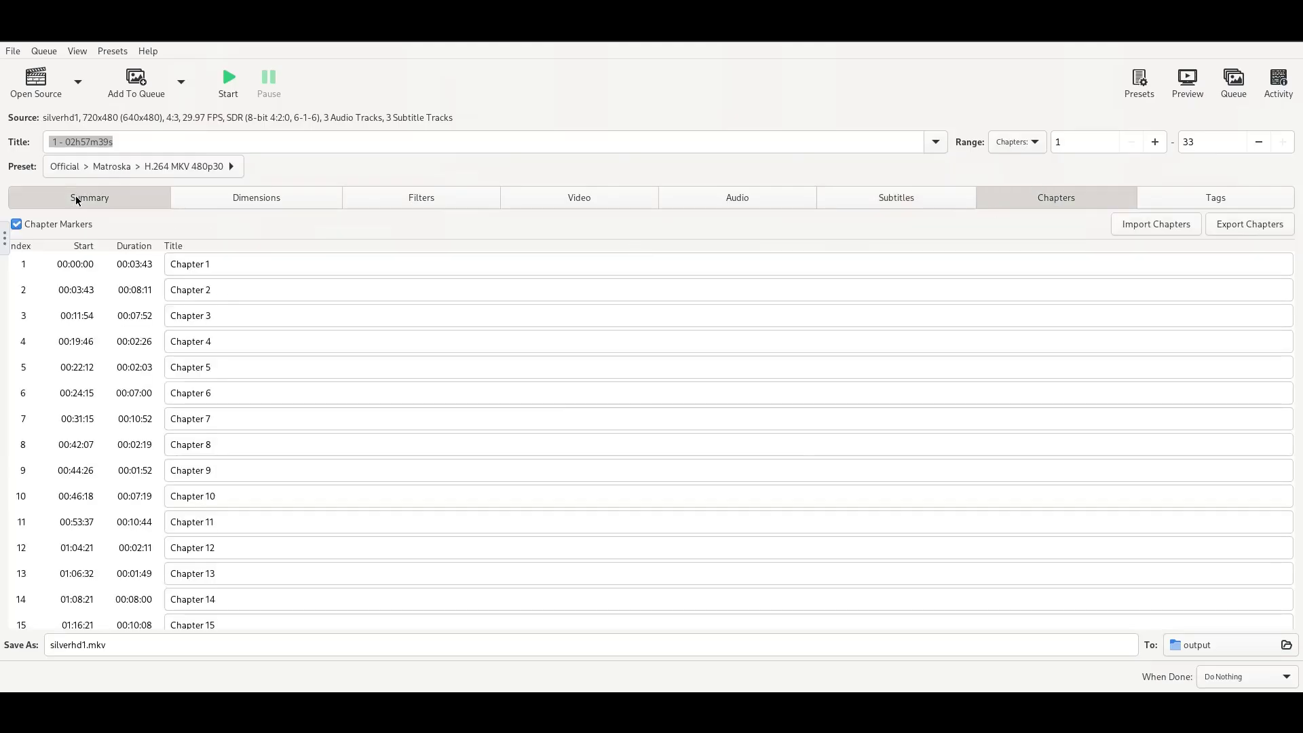
click(90, 197)
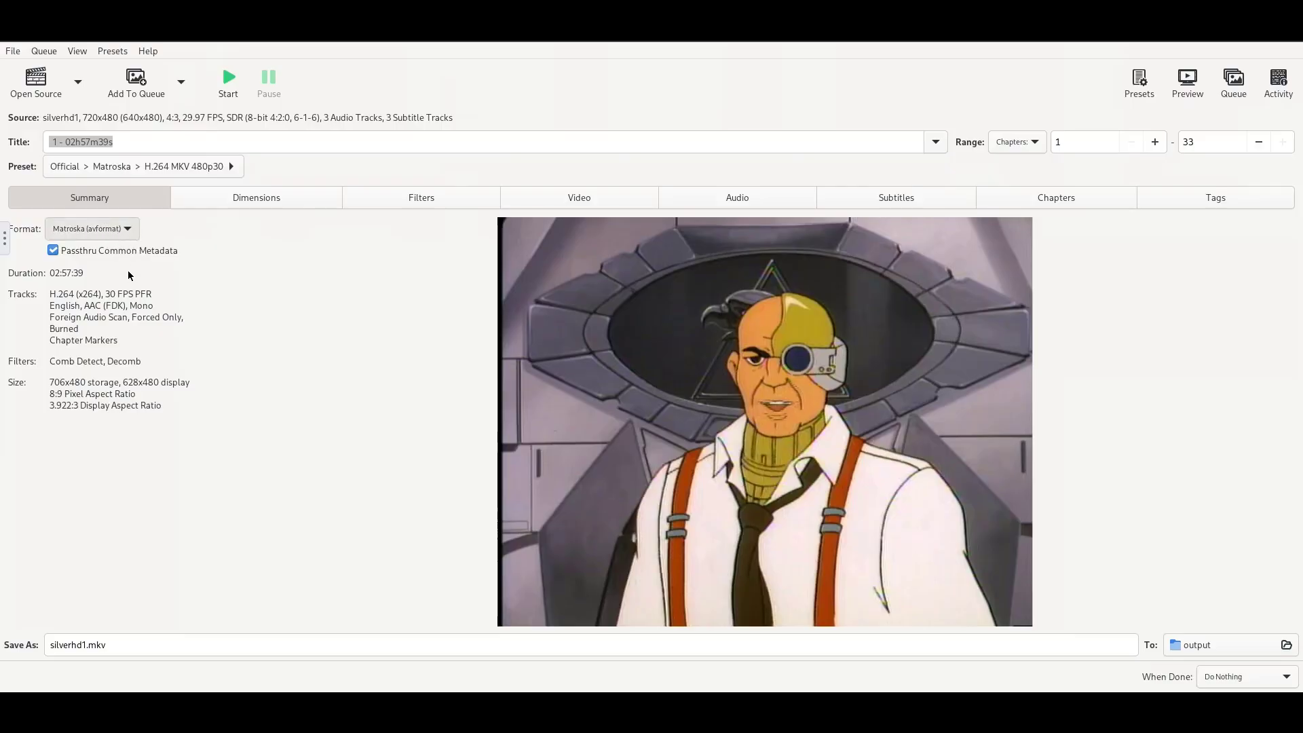
Check dimensions, filters and the video encoder list unchanged, then show the AC3-to-AAC audio track
click(260, 198)
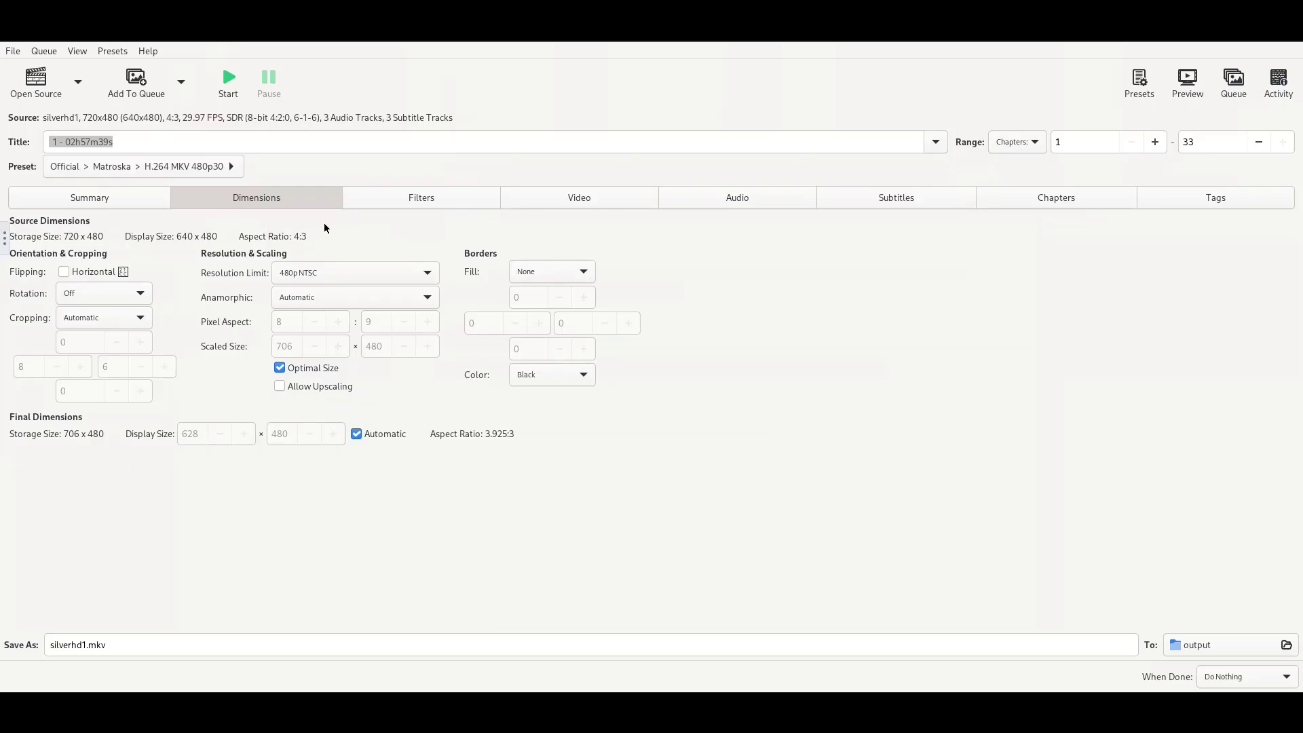
click(434, 197)
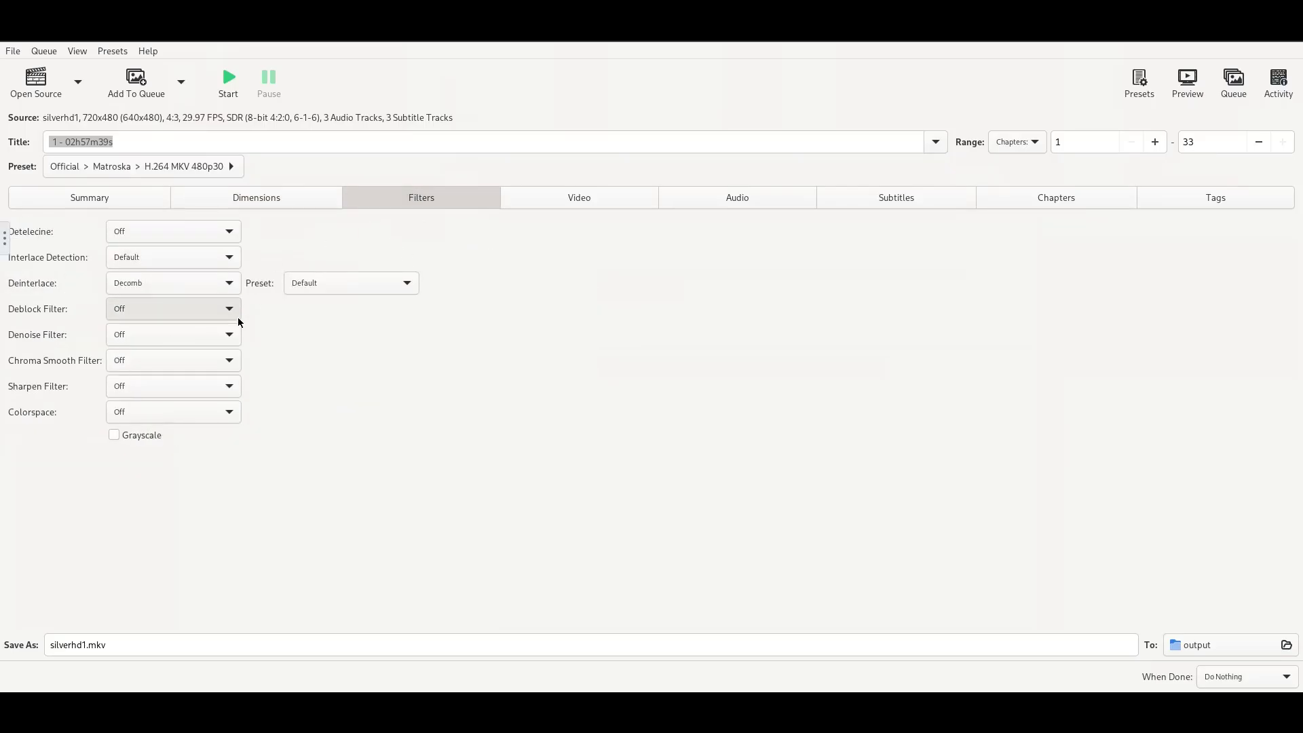
click(574, 208)
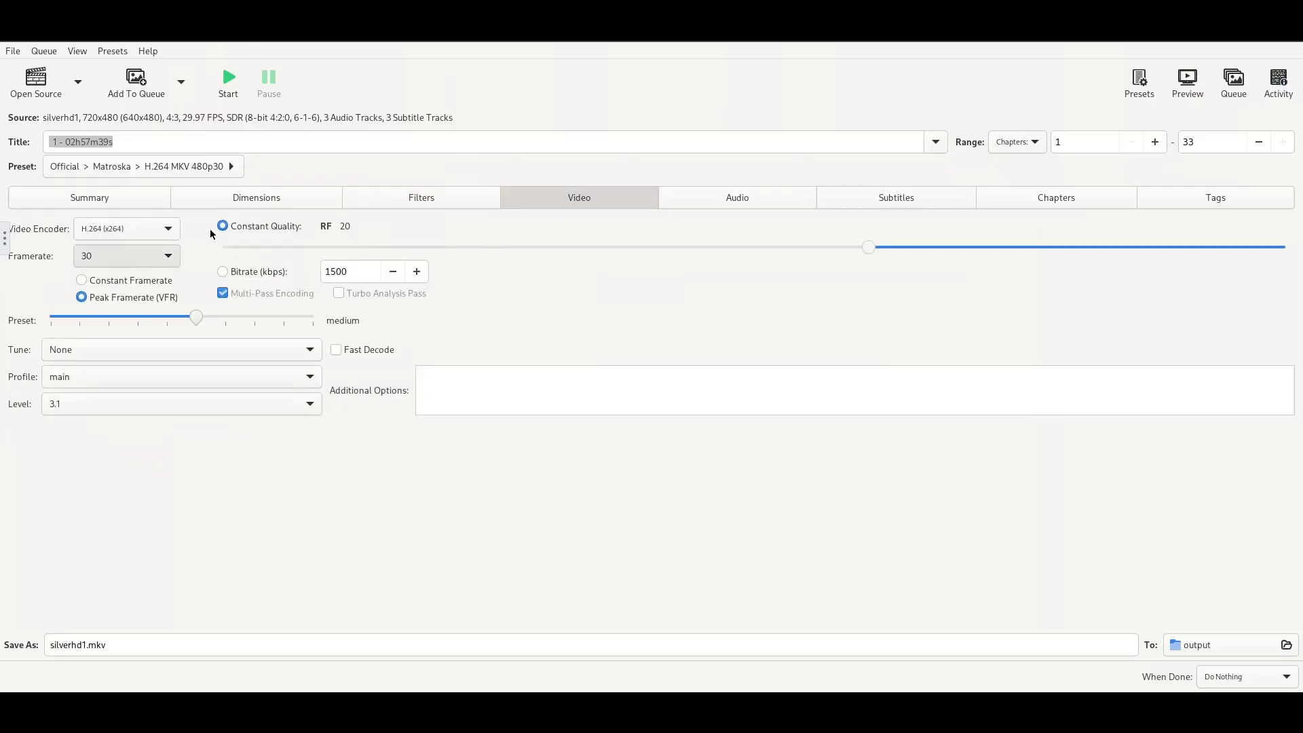
click(171, 225)
click(171, 225)
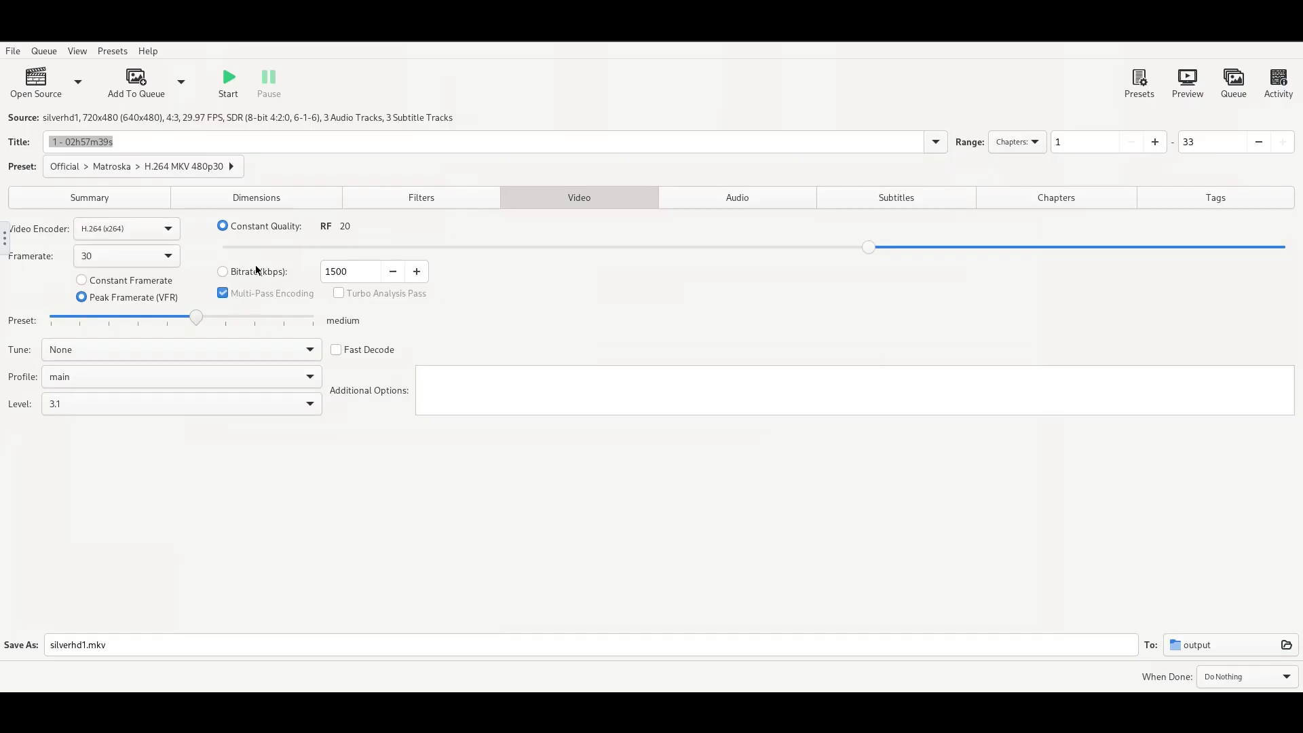
click(749, 202)
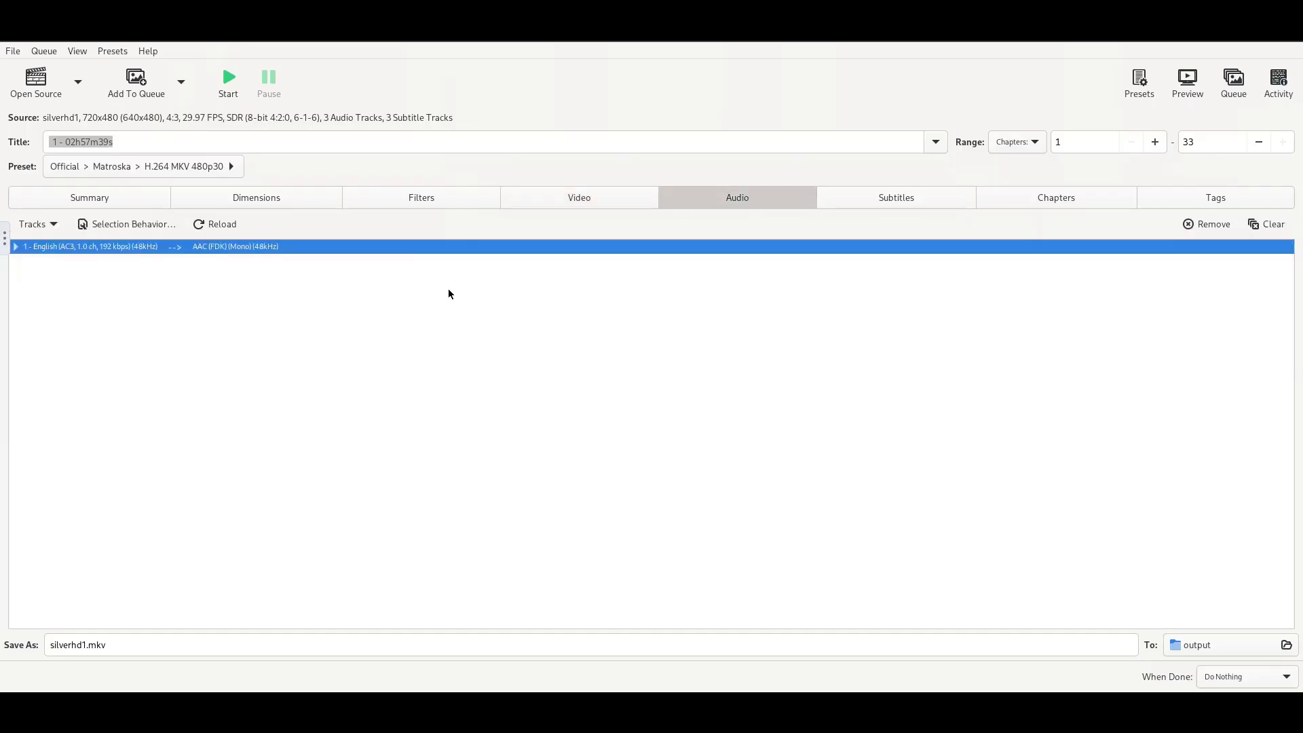
Inspect the audio track's bitrate and gain details and the track-adding options without changes
click(15, 247)
click(15, 247)
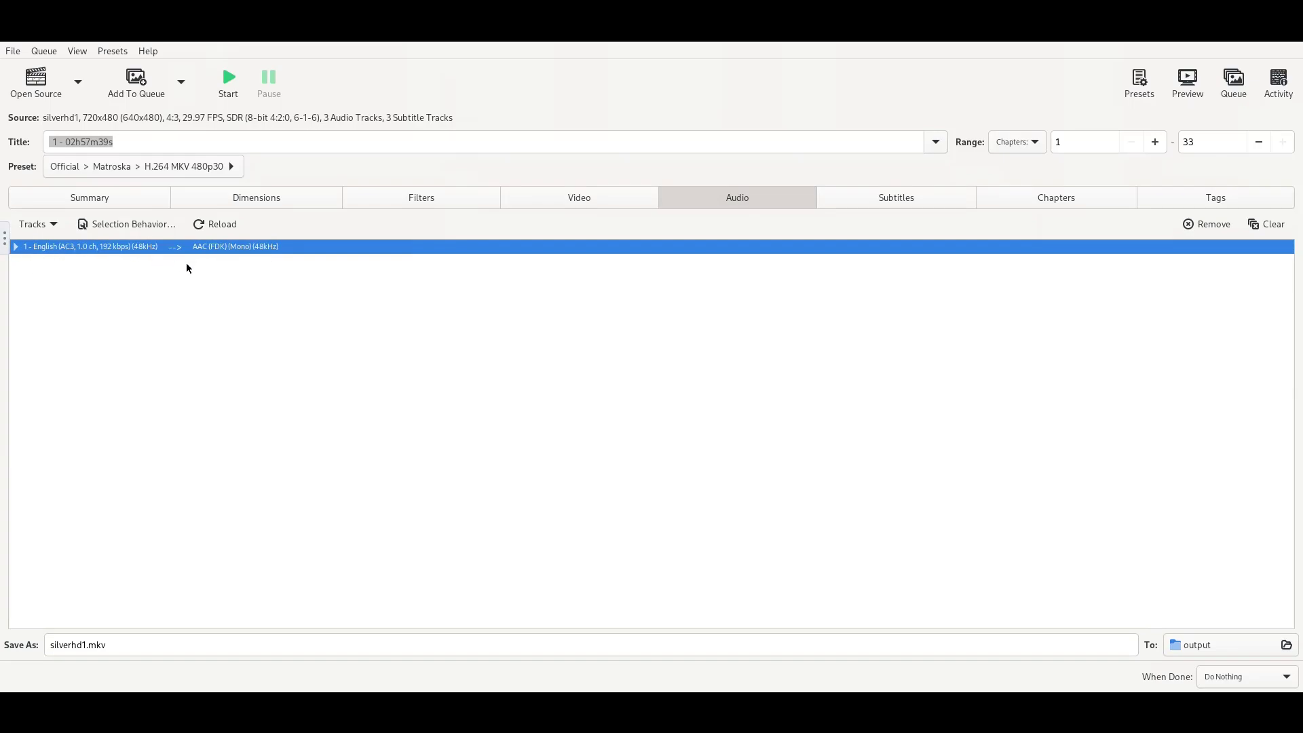
click(54, 226)
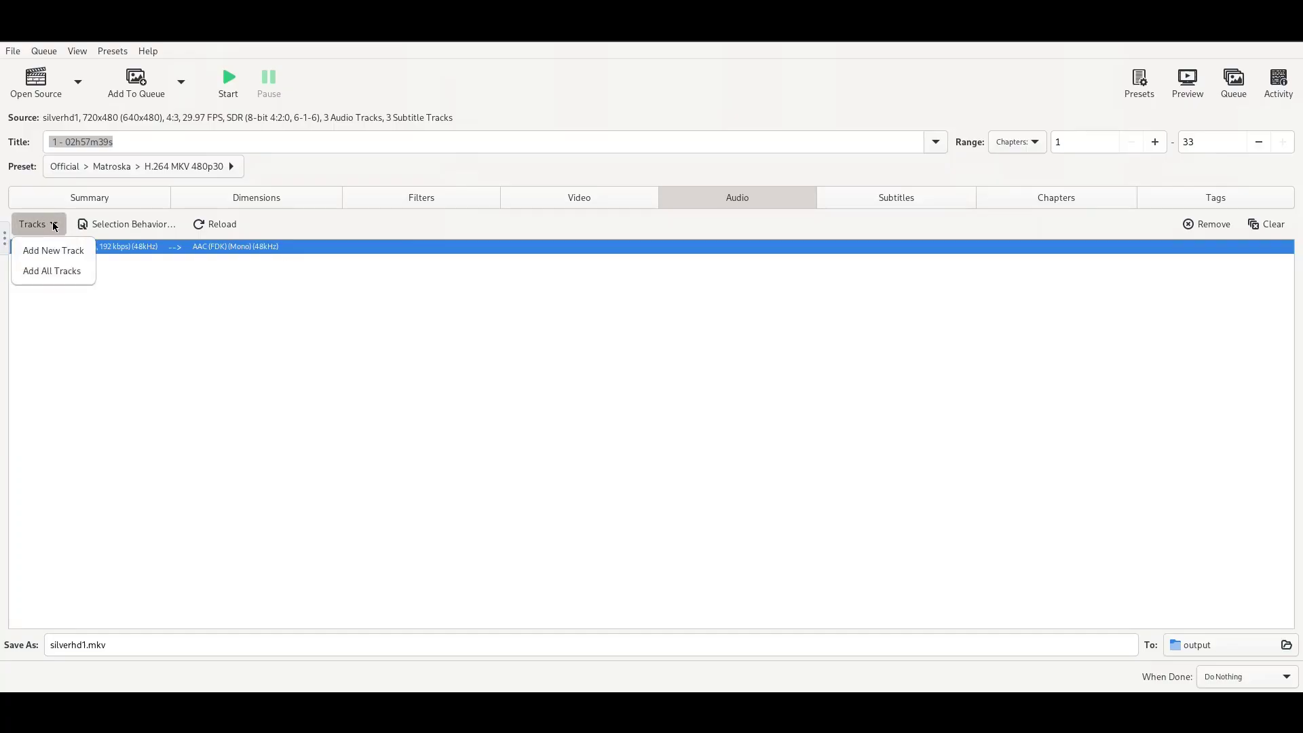
click(238, 343)
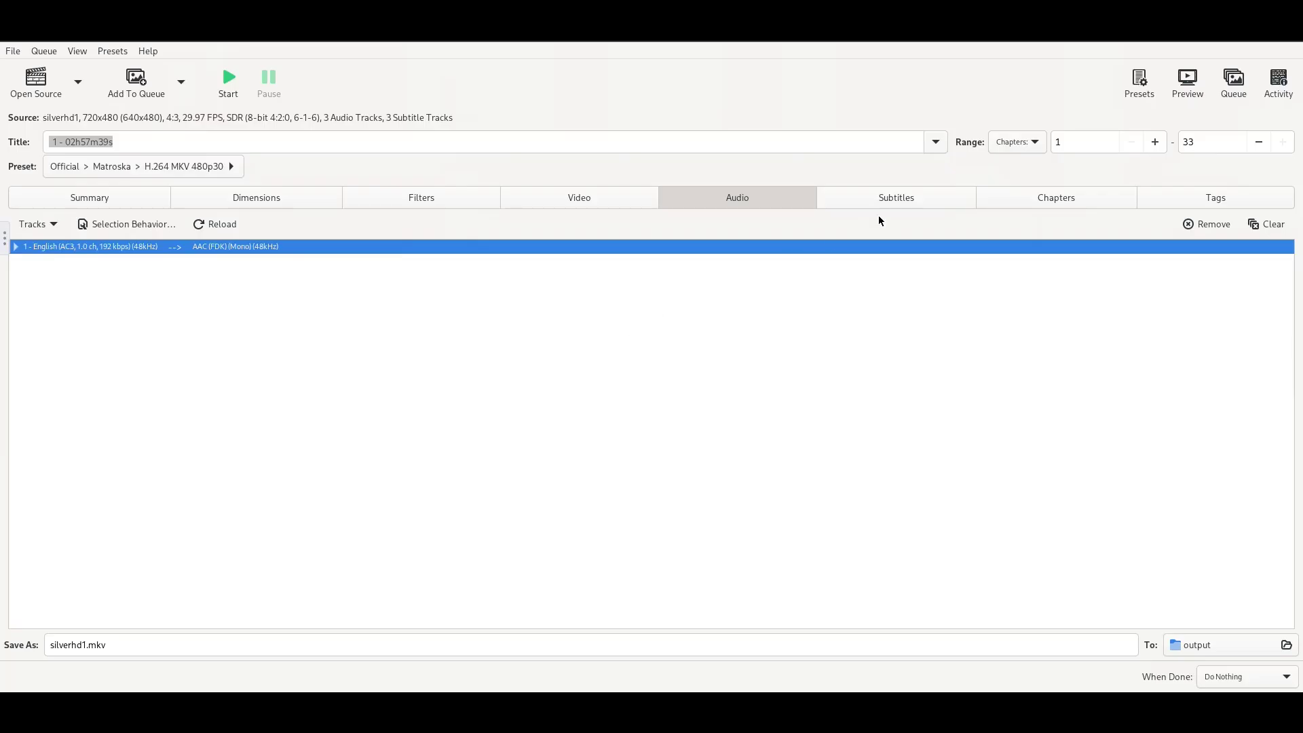
Review the Subtitles, Chapters and Tags tabs, return to Summary, and open the range options
click(908, 195)
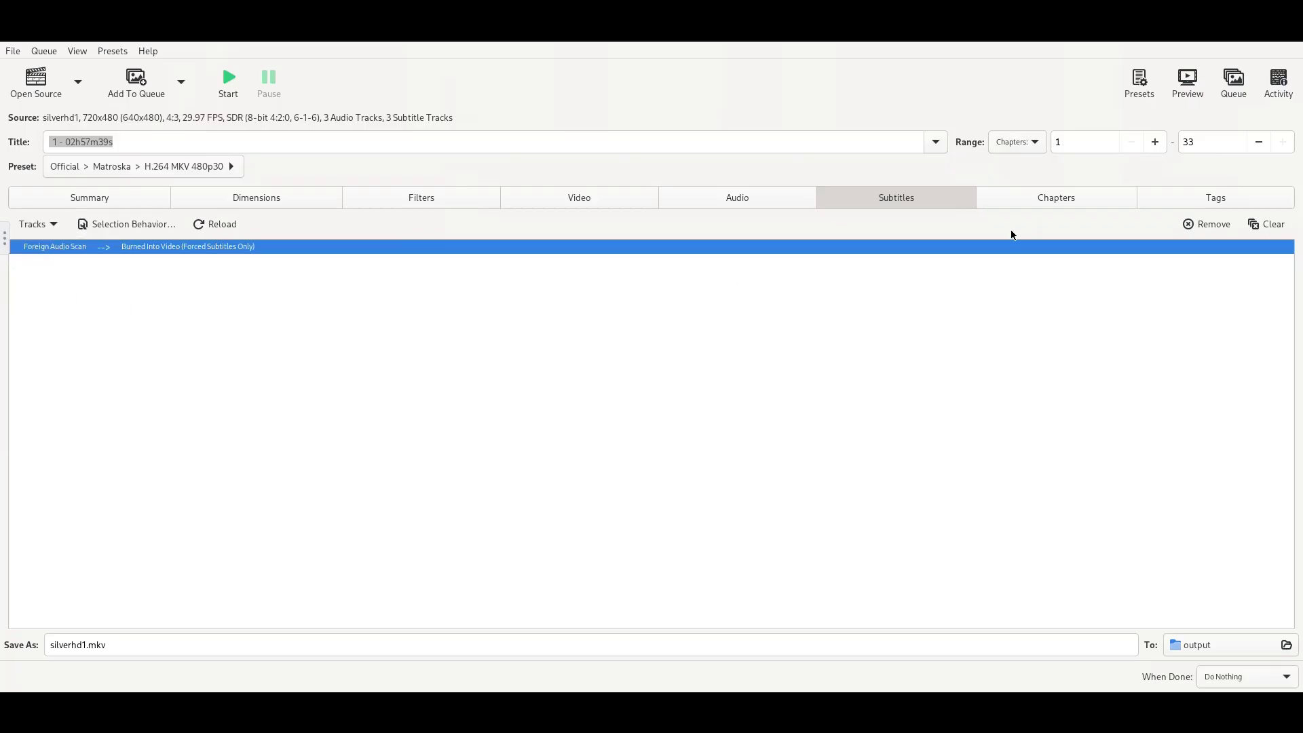
click(1050, 198)
scroll(291, 372, down, 10)
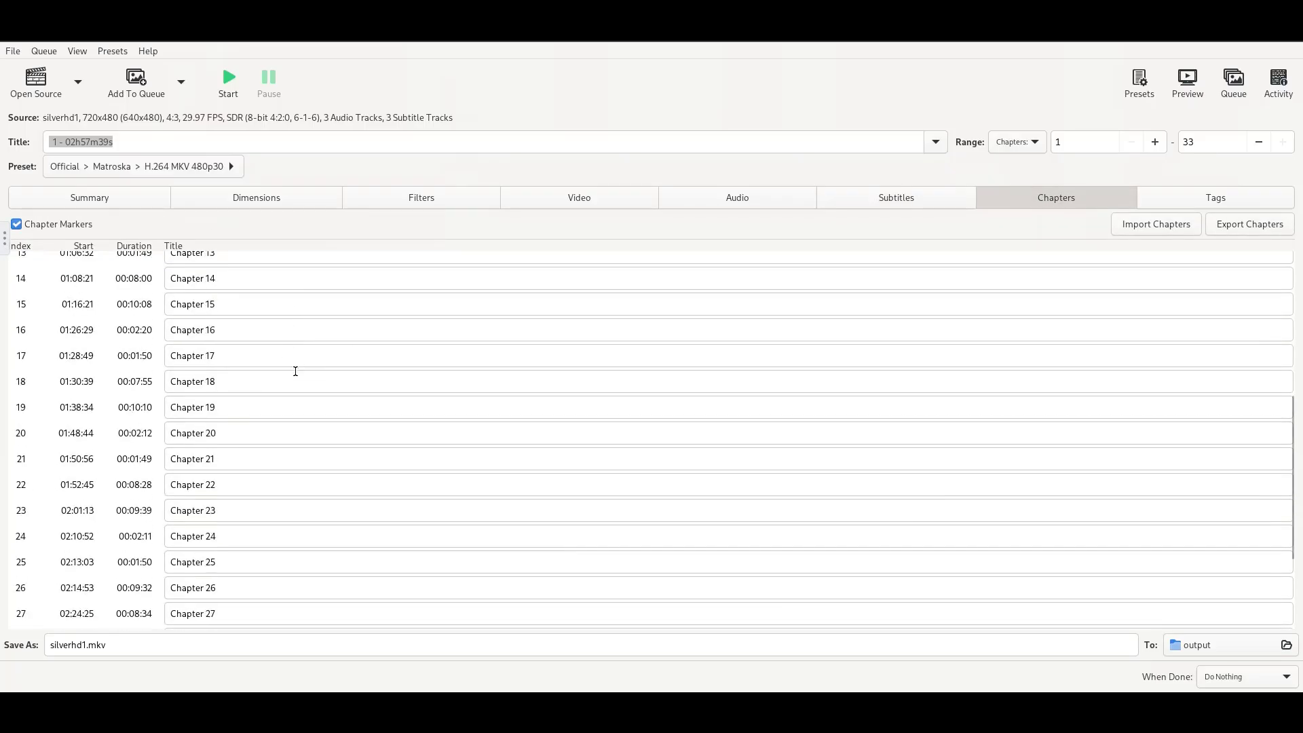
scroll(298, 371, up, 10)
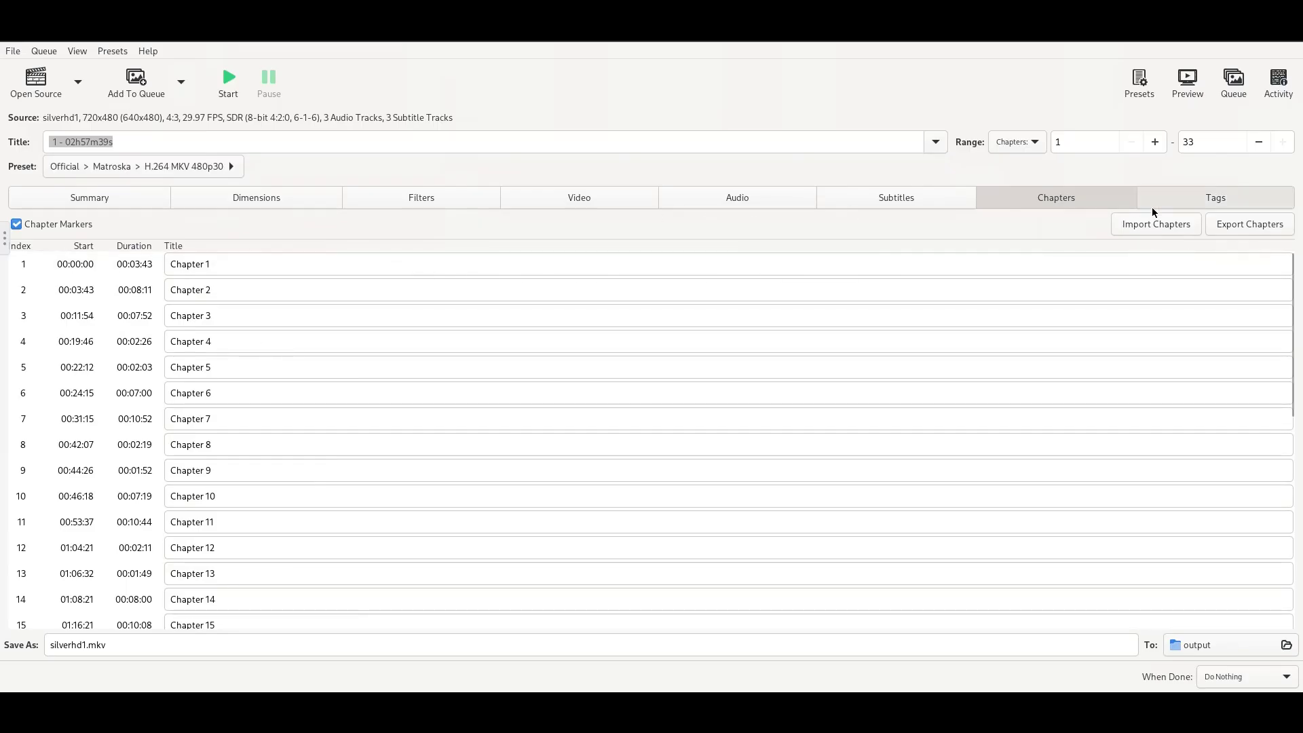
click(1189, 200)
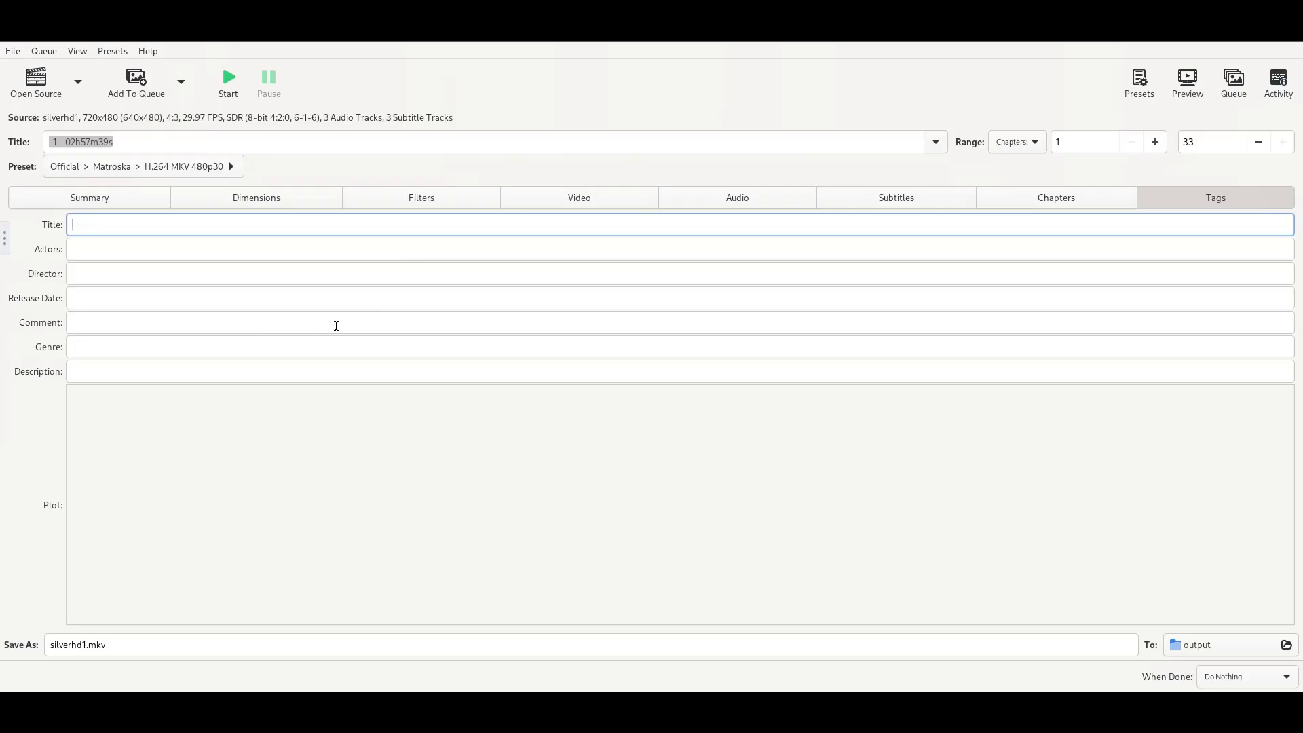
click(88, 199)
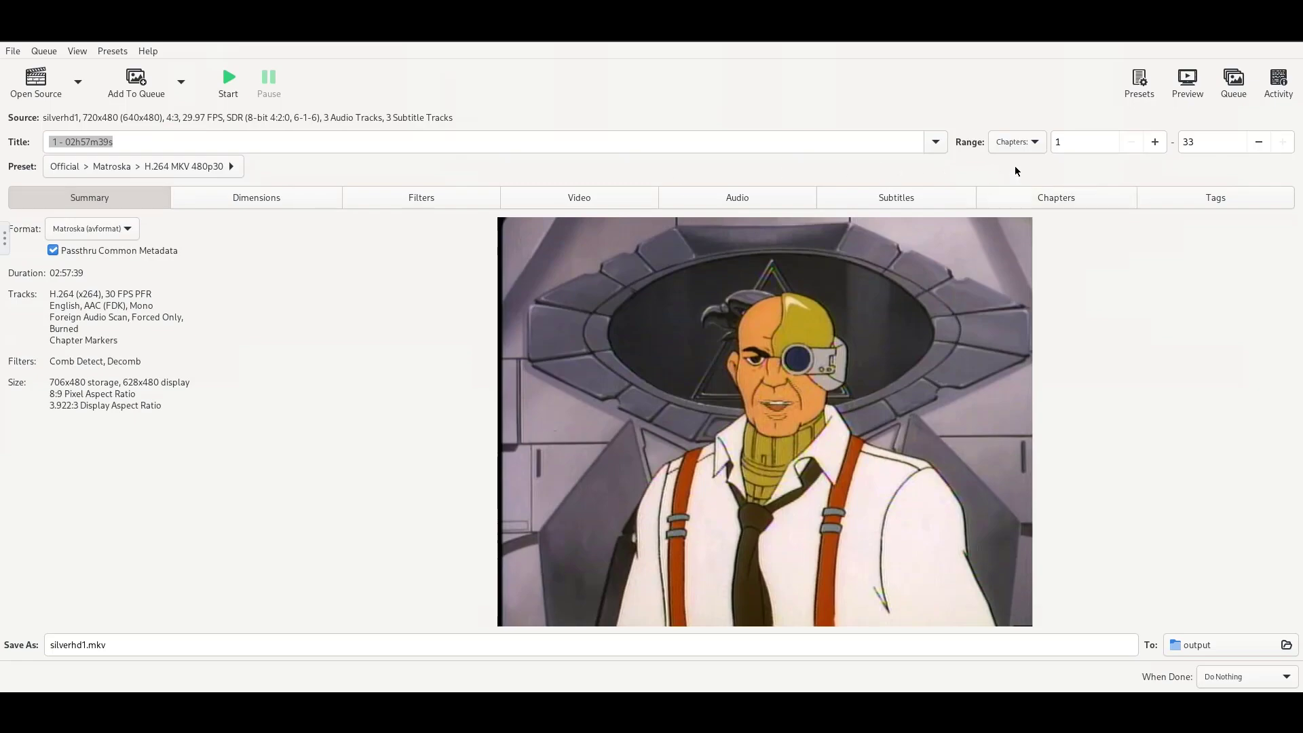
click(1038, 142)
Leave the range unchanged and switch to the storage folder holding silverhd1.iso while encoding runs
click(1027, 95)
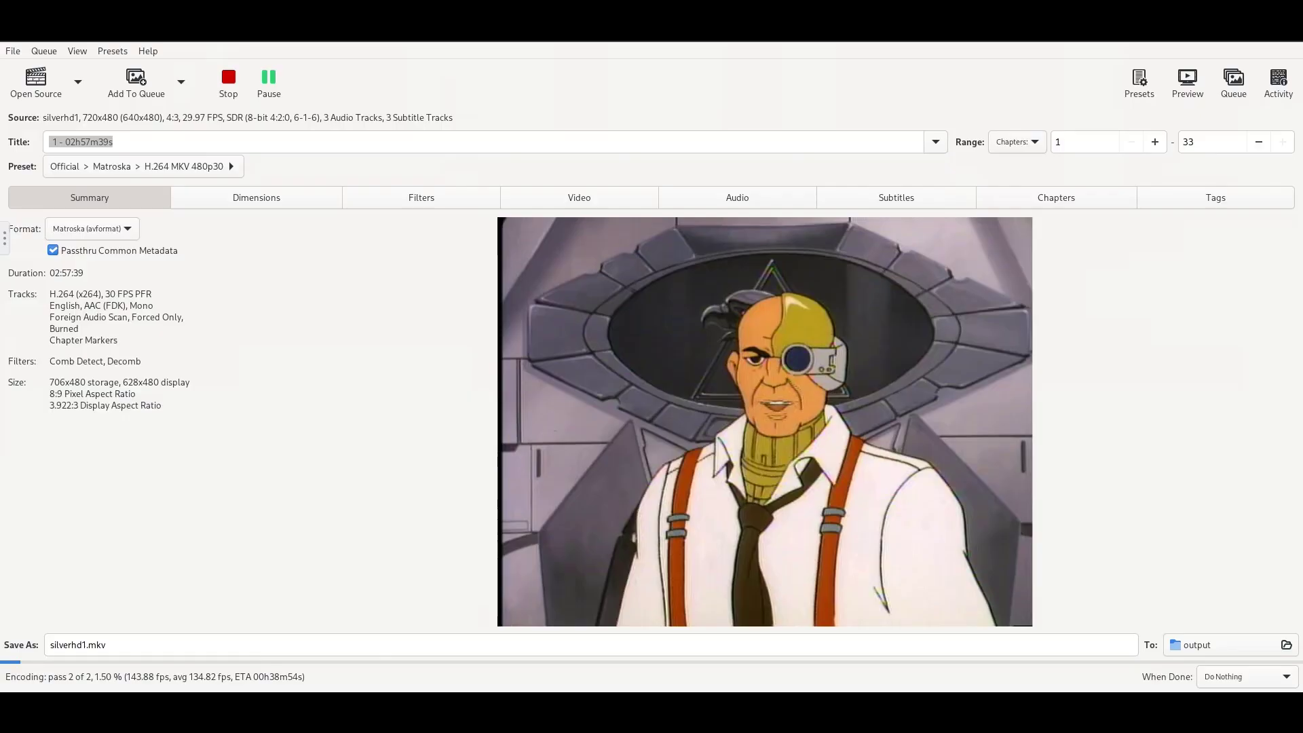
key(alt+Tab)
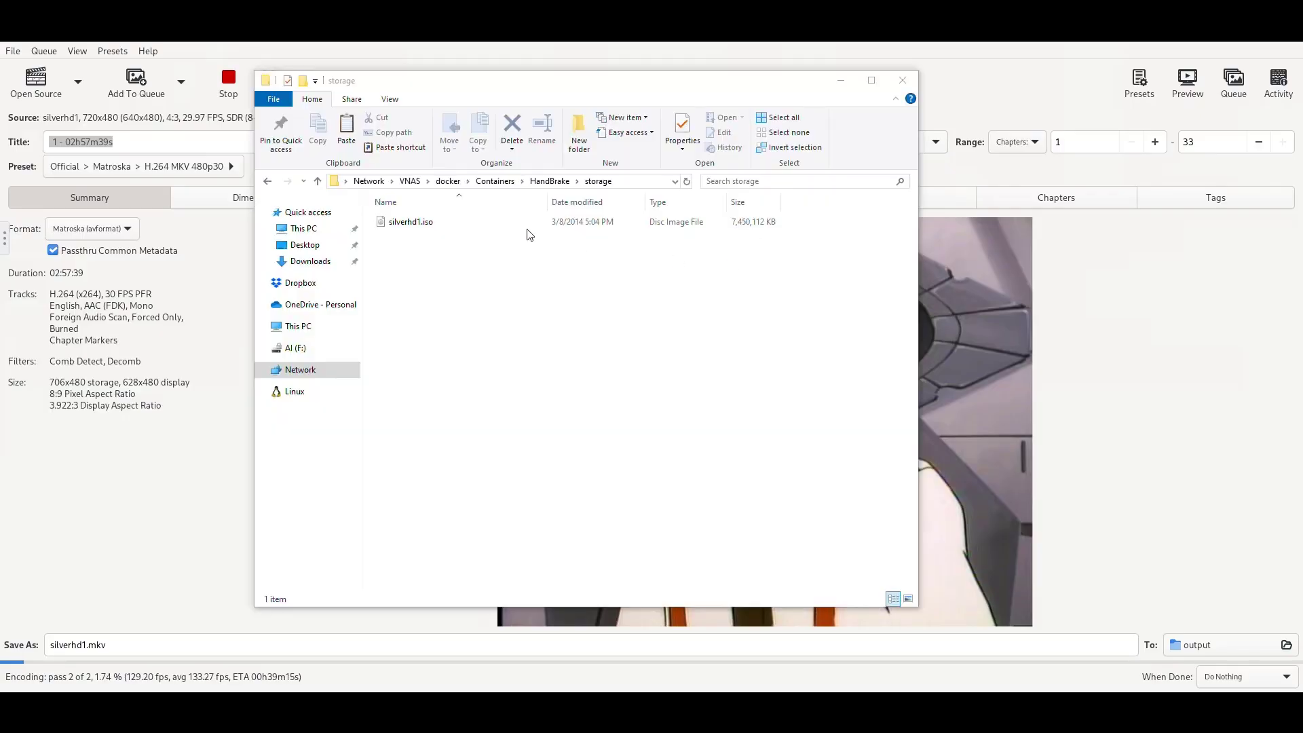
Open the HandBrake output folder and check silverhd1.mkv's size, which reaches 1,826,508 KB
click(548, 181)
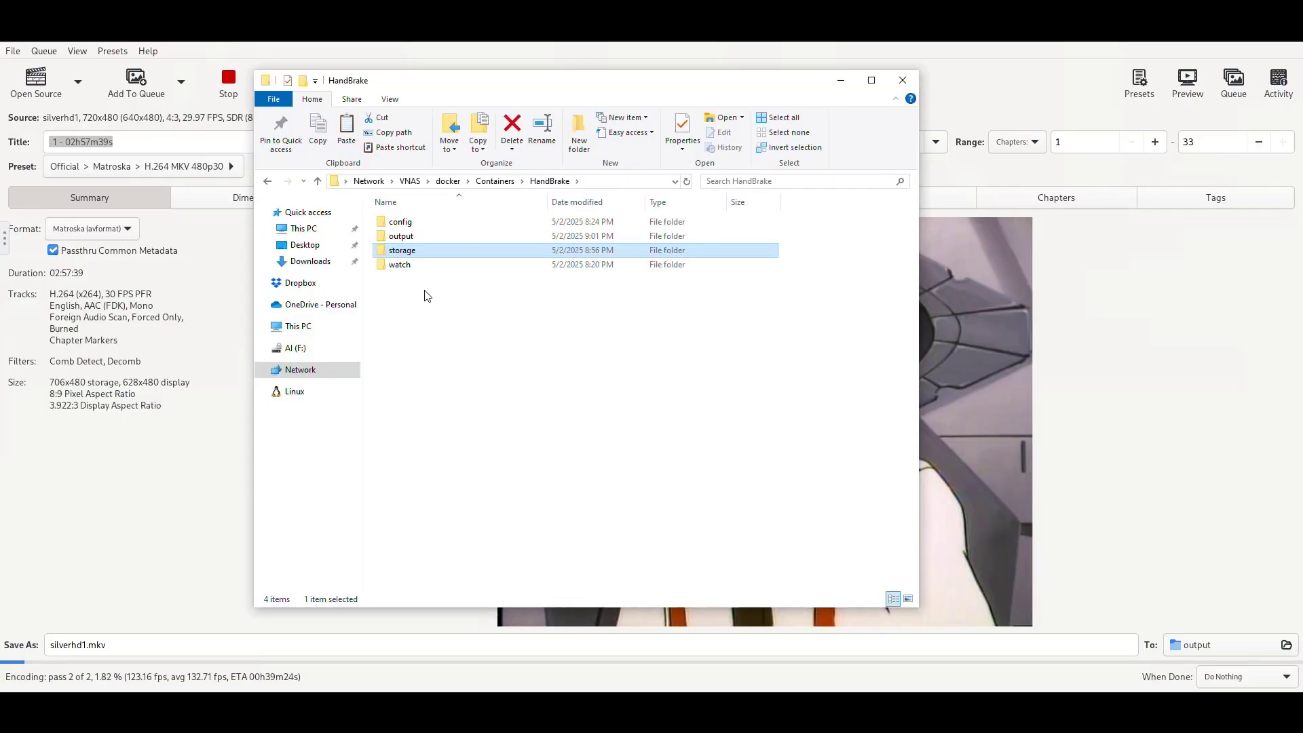
click(411, 237)
double_click(412, 238)
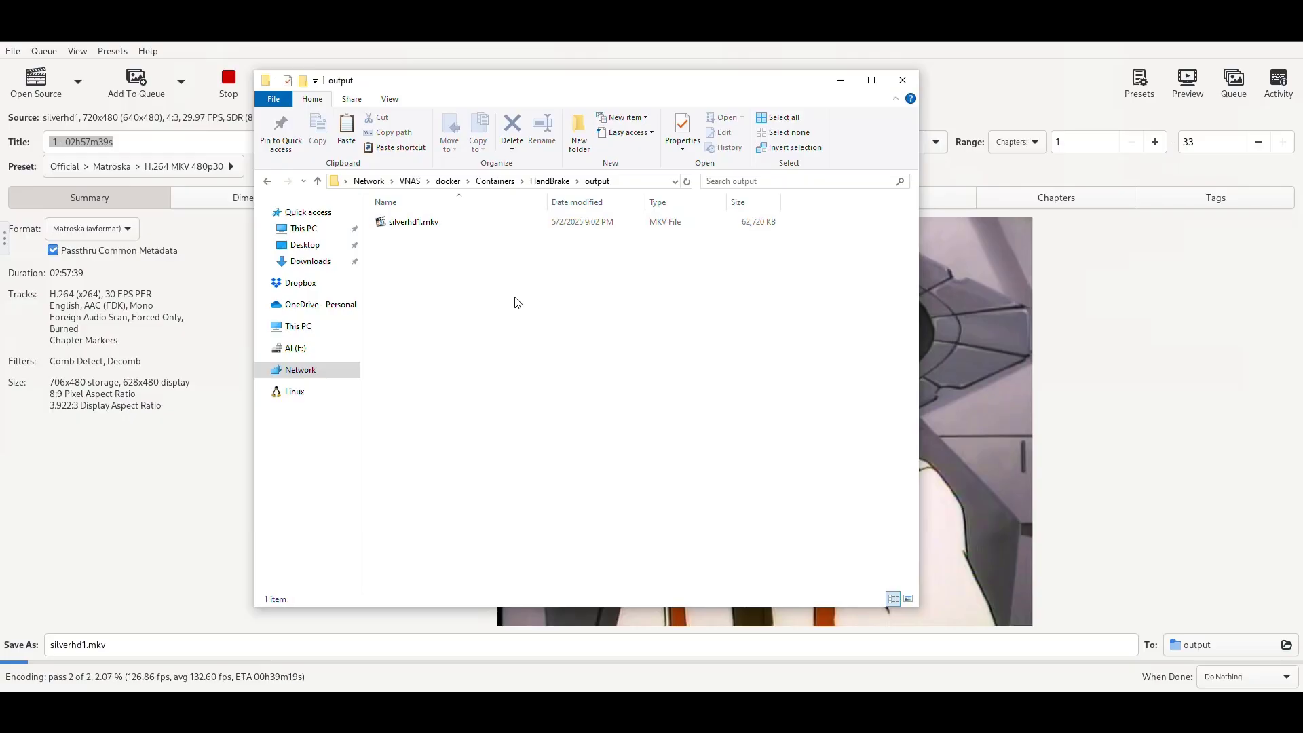
click(434, 223)
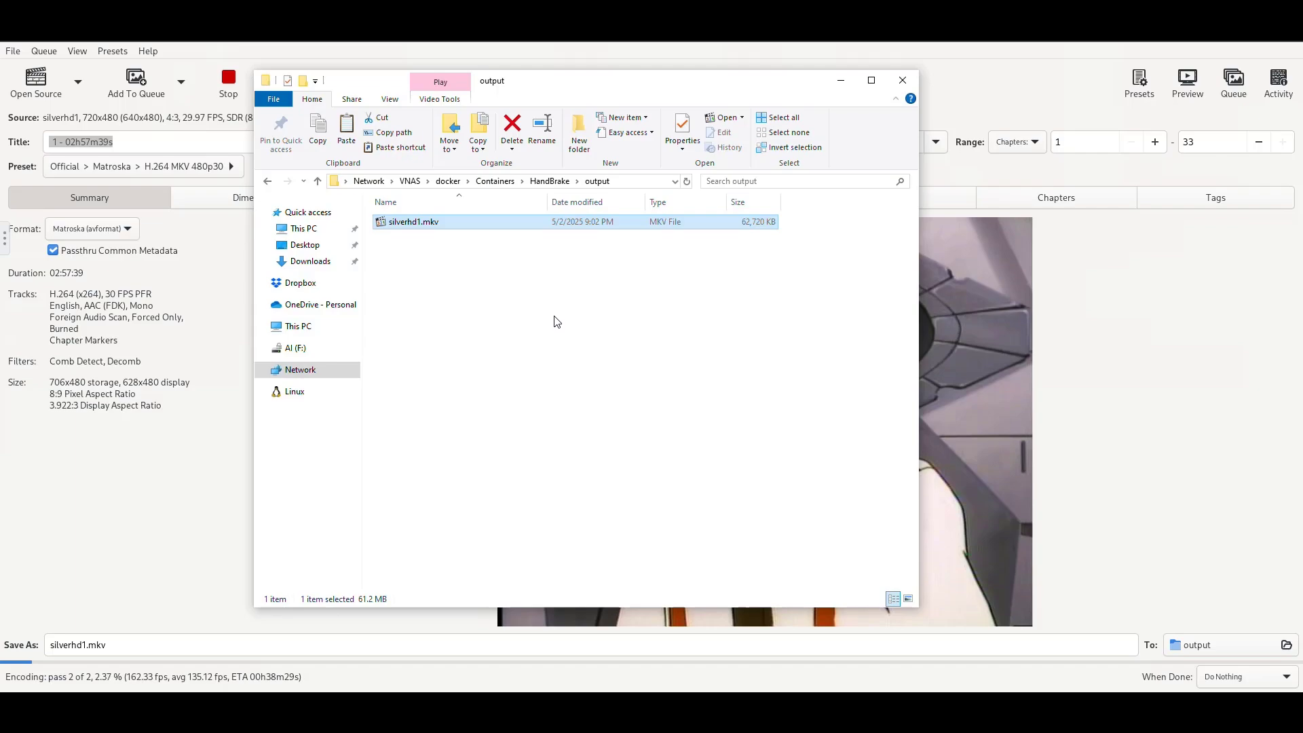
click(523, 312)
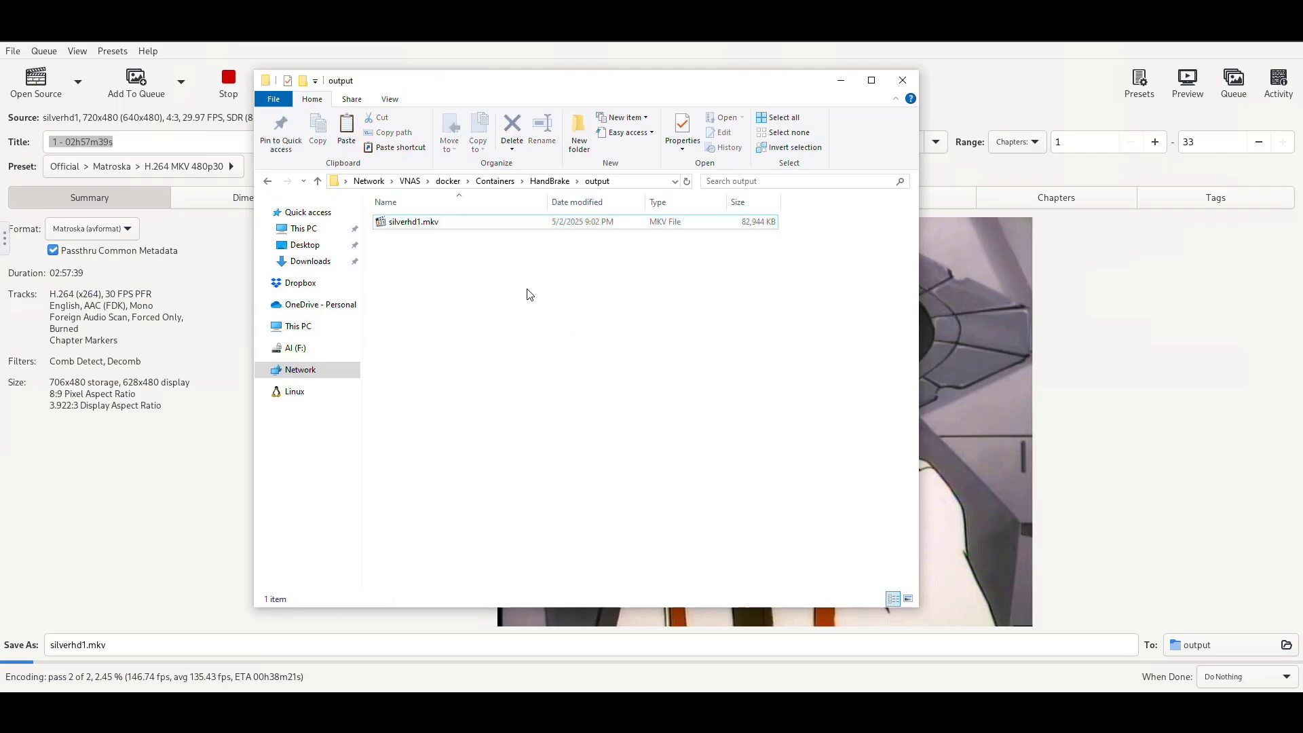
click(742, 224)
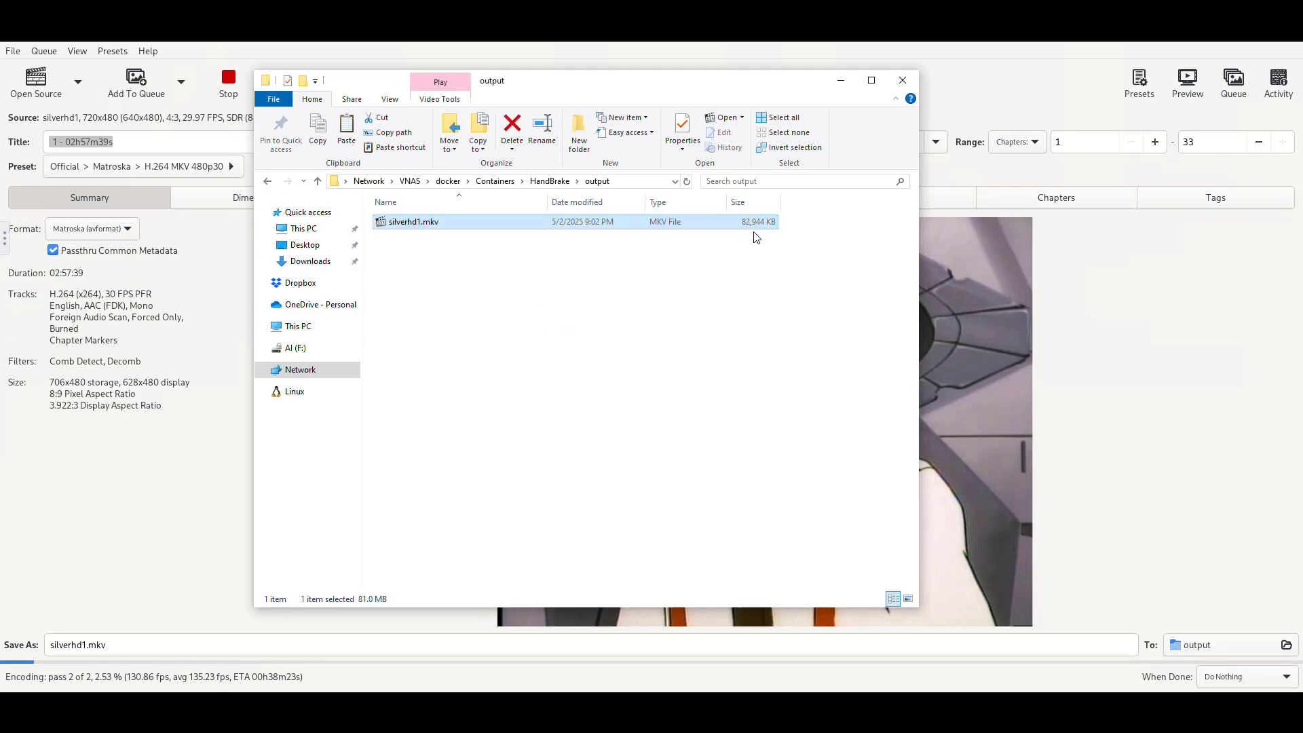
click(553, 298)
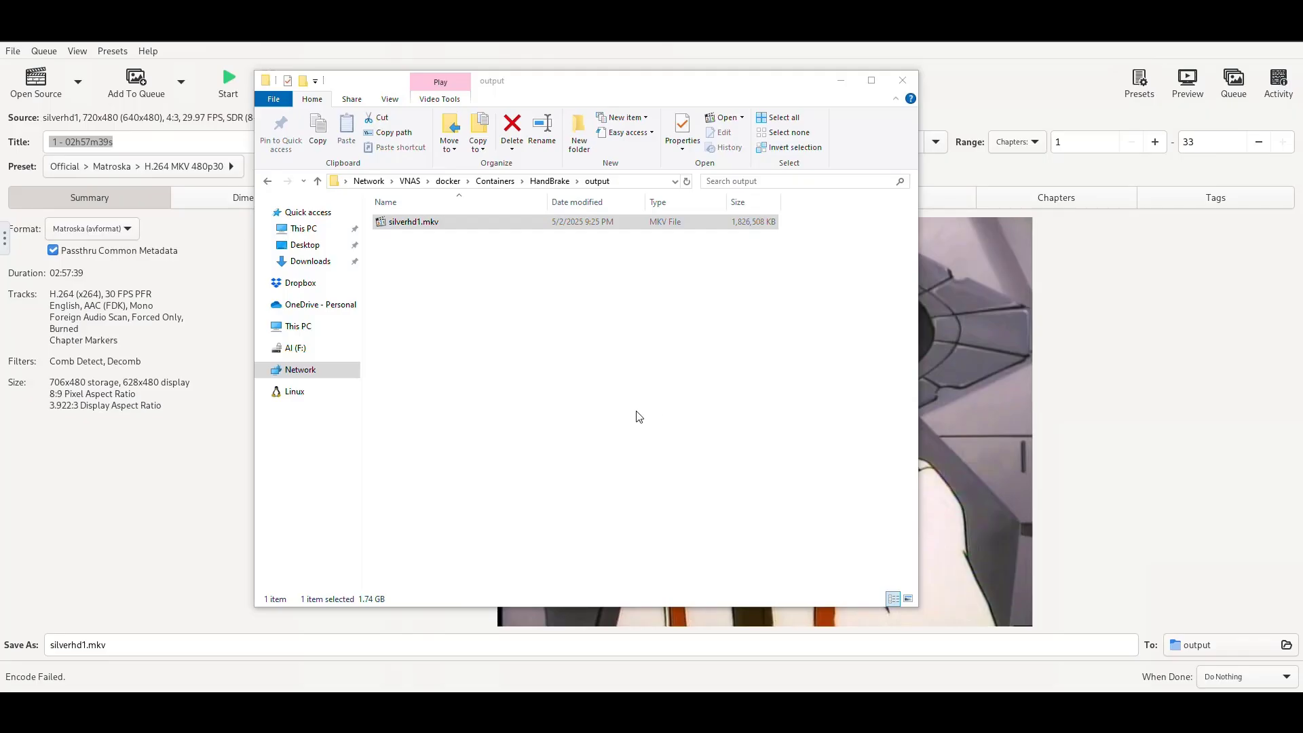
Play silverhd1.mkv in Media Player Classic, seeking ahead, then pause and close the player
double_click(422, 221)
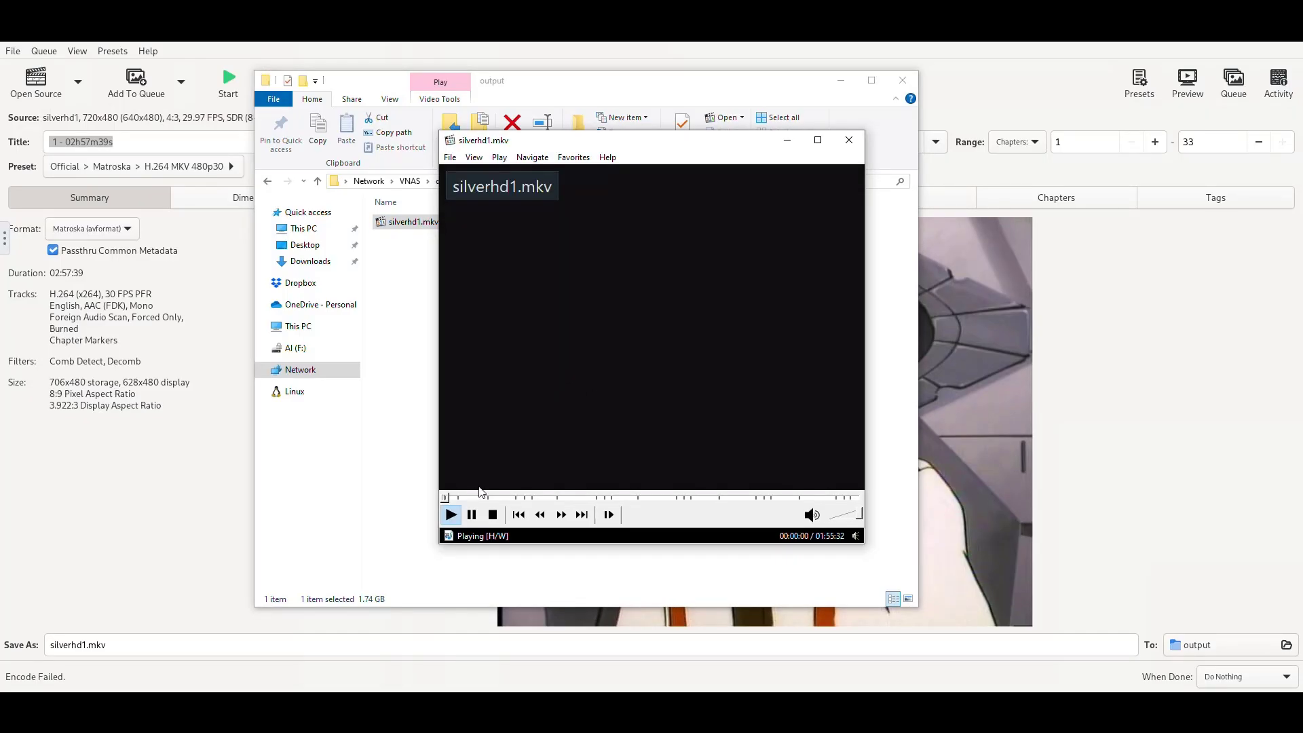
click(536, 497)
click(670, 498)
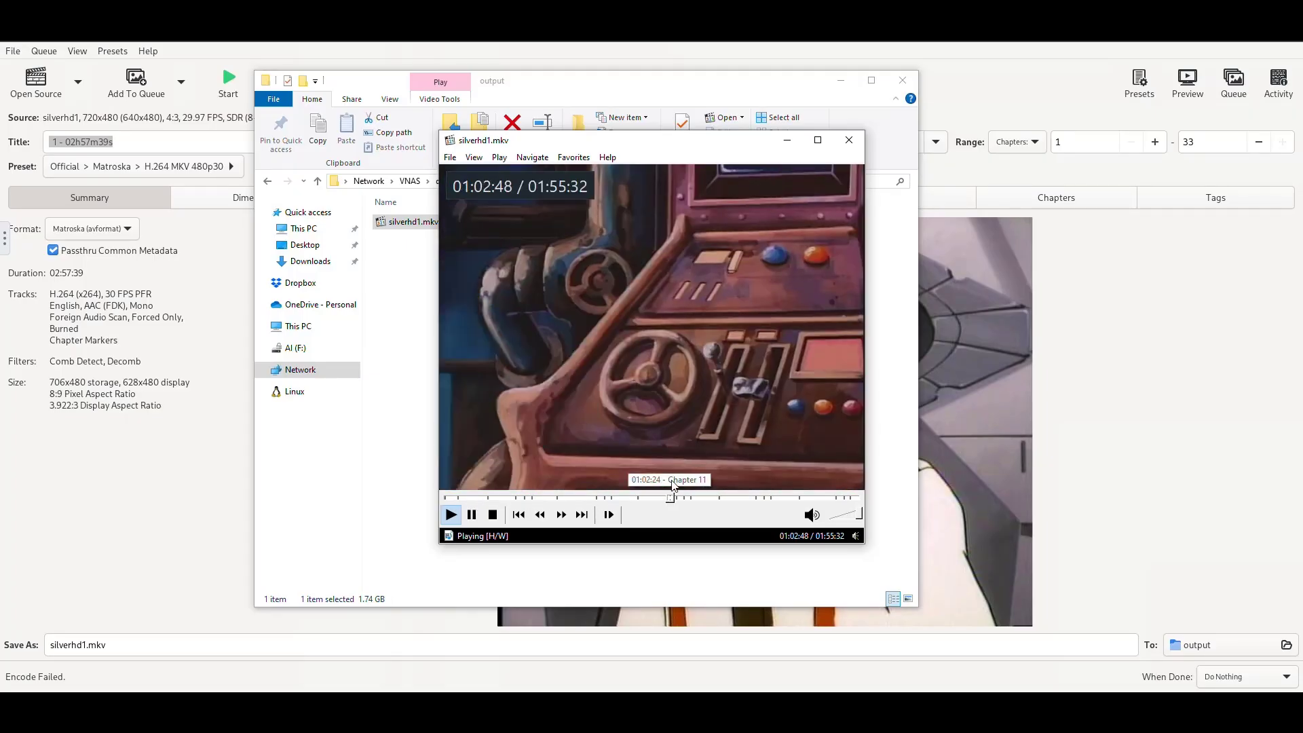
key(space)
click(848, 139)
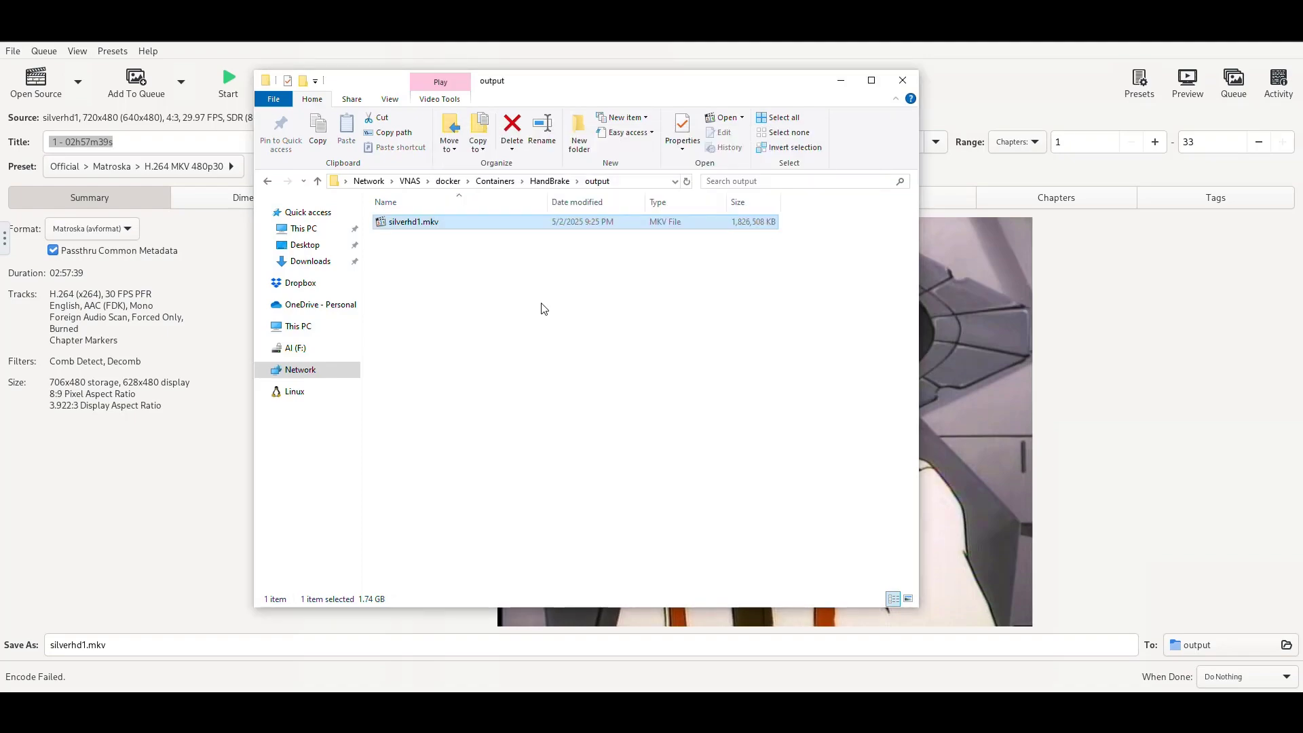
Delete silverhd1.mkv and return to the HandBrake folder
key(Delete)
click(703, 403)
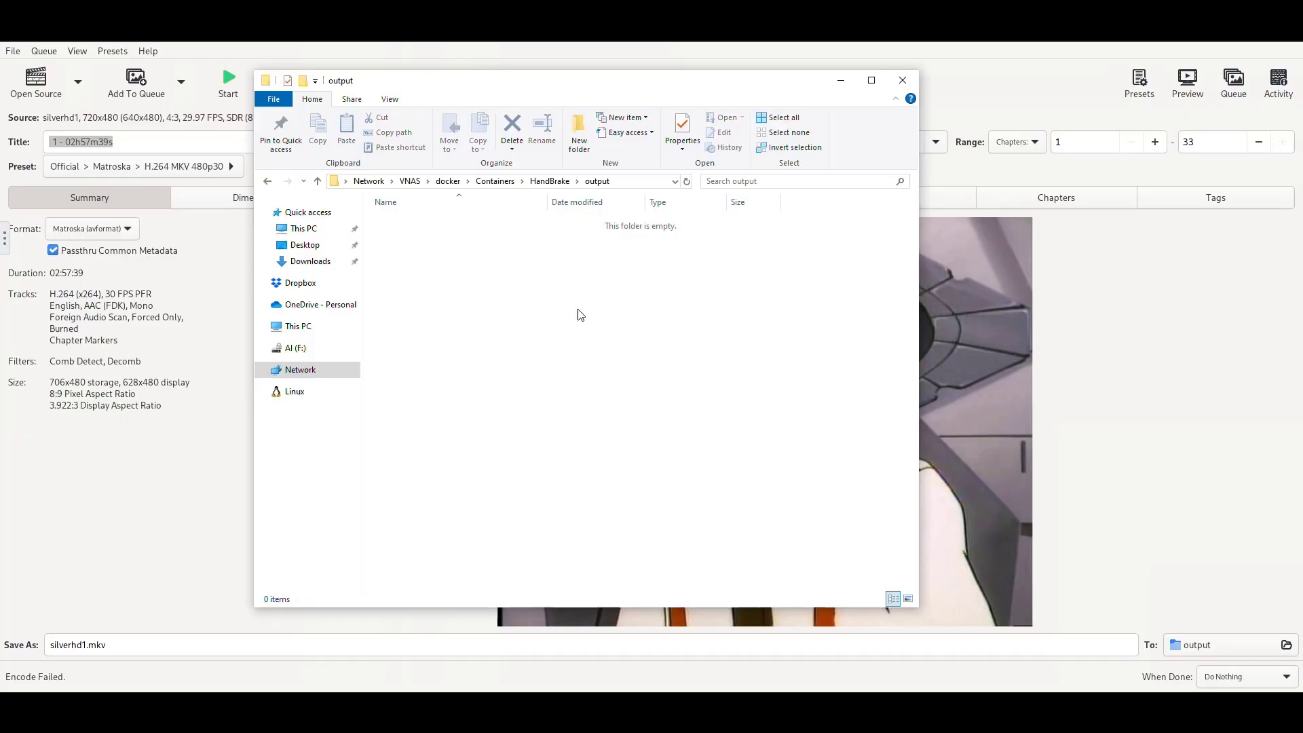
click(549, 182)
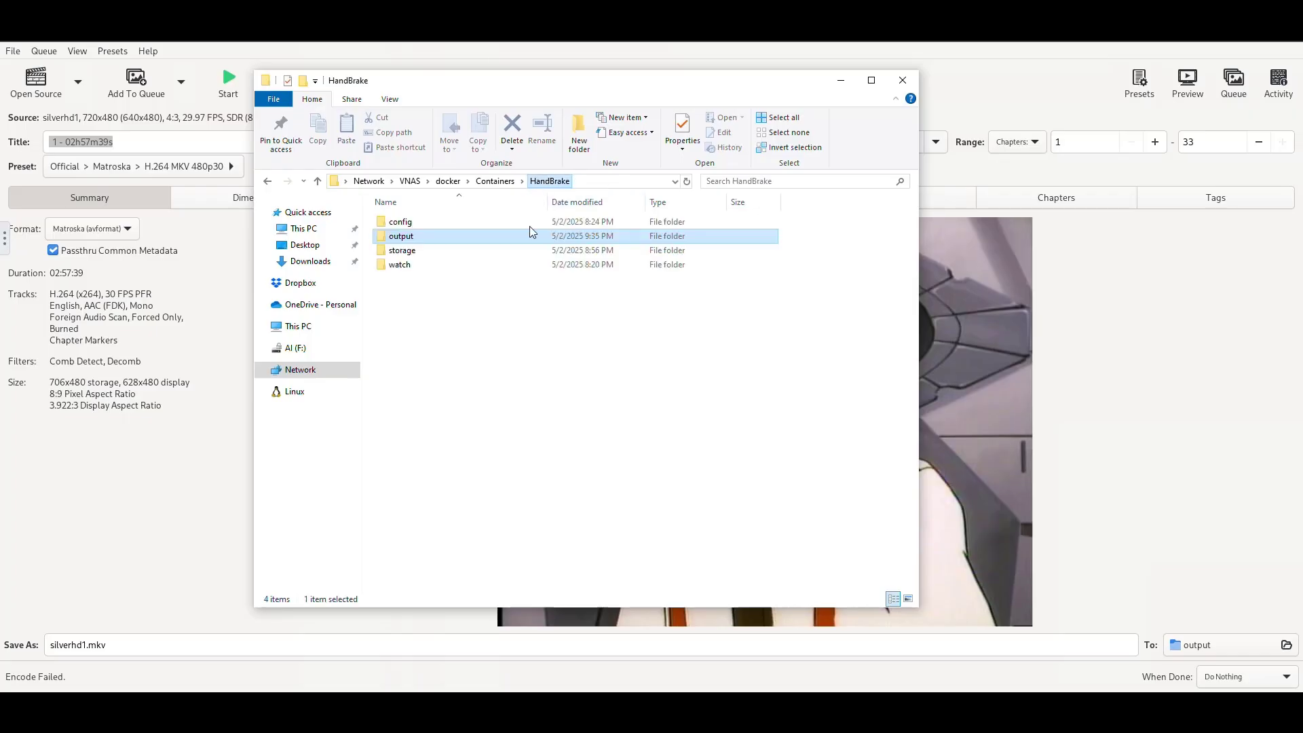
Paste big_buck_bunny_480p_h264.mov into the empty watch folder
double_click(429, 267)
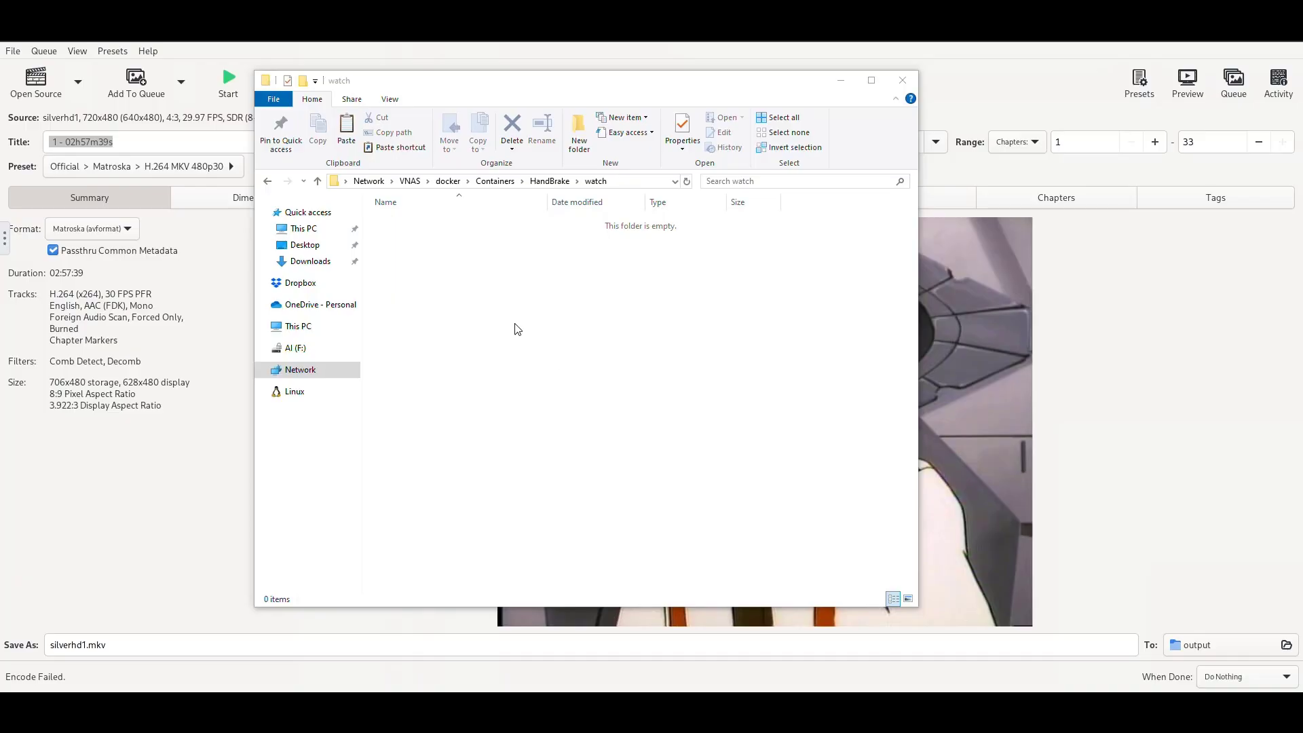
right_click(503, 300)
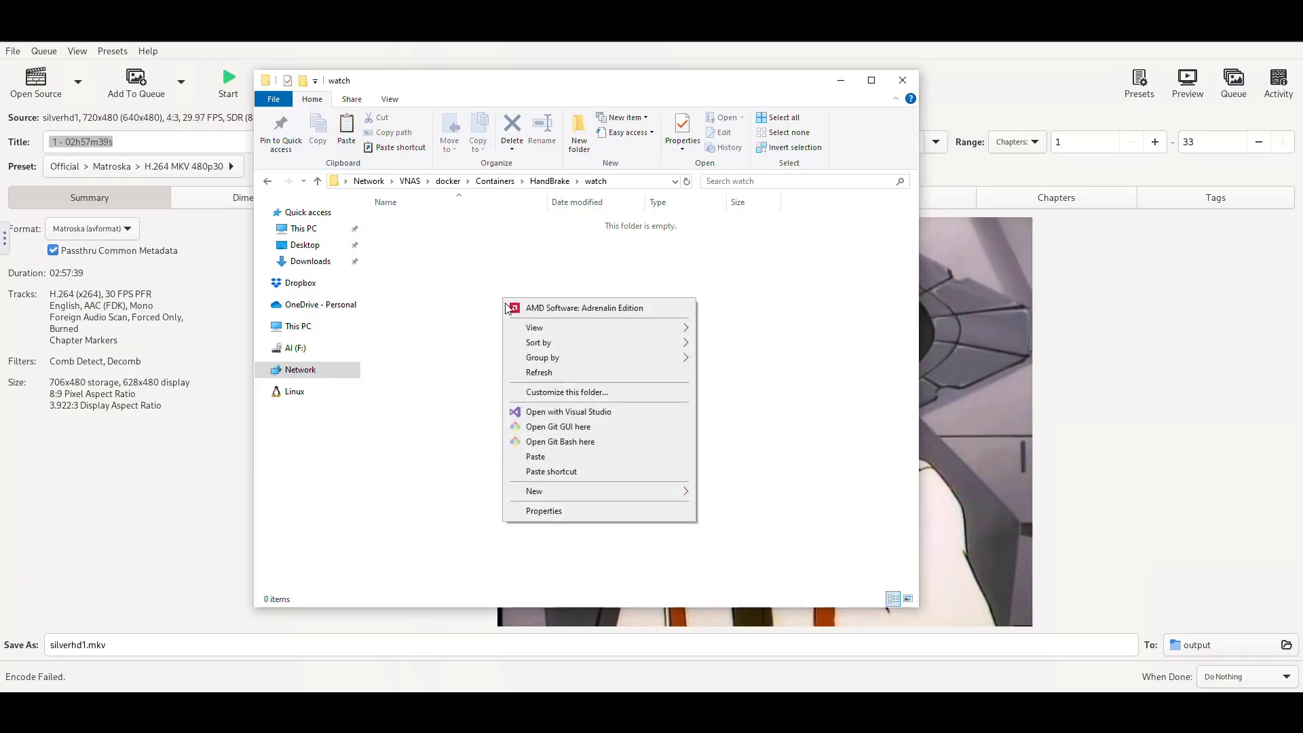
click(547, 458)
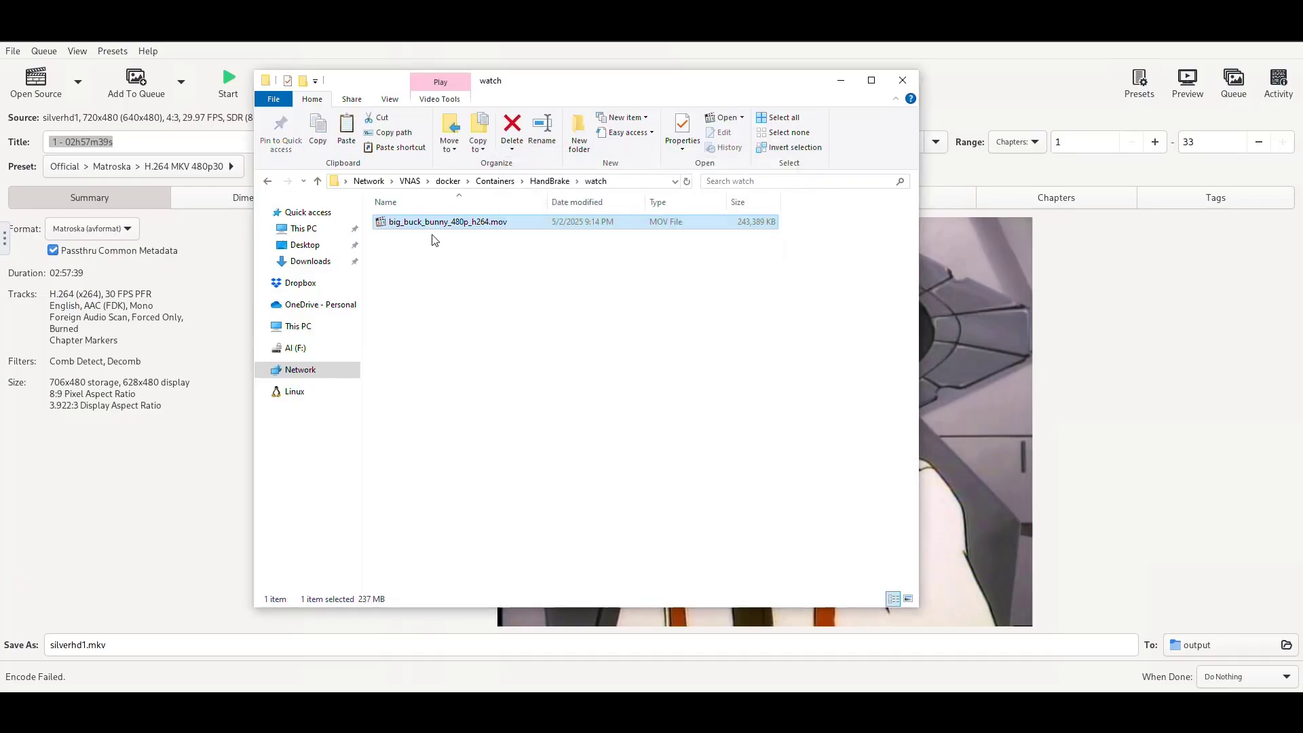
Check the output folder's .mYgqXa subfolder, where big_buck_bunny_480p_h264.mp4 grows to 15,361 KB
click(267, 181)
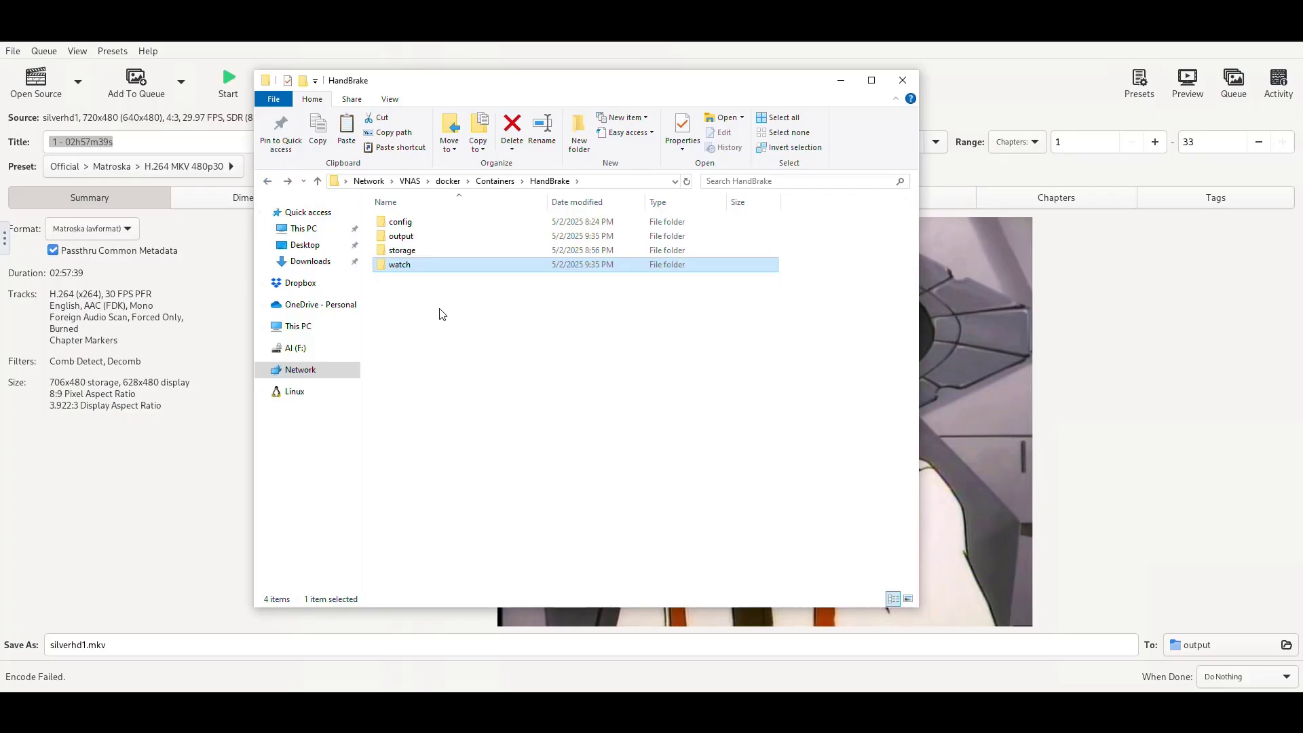
key(Up)
key(Up)
key(Return)
double_click(416, 227)
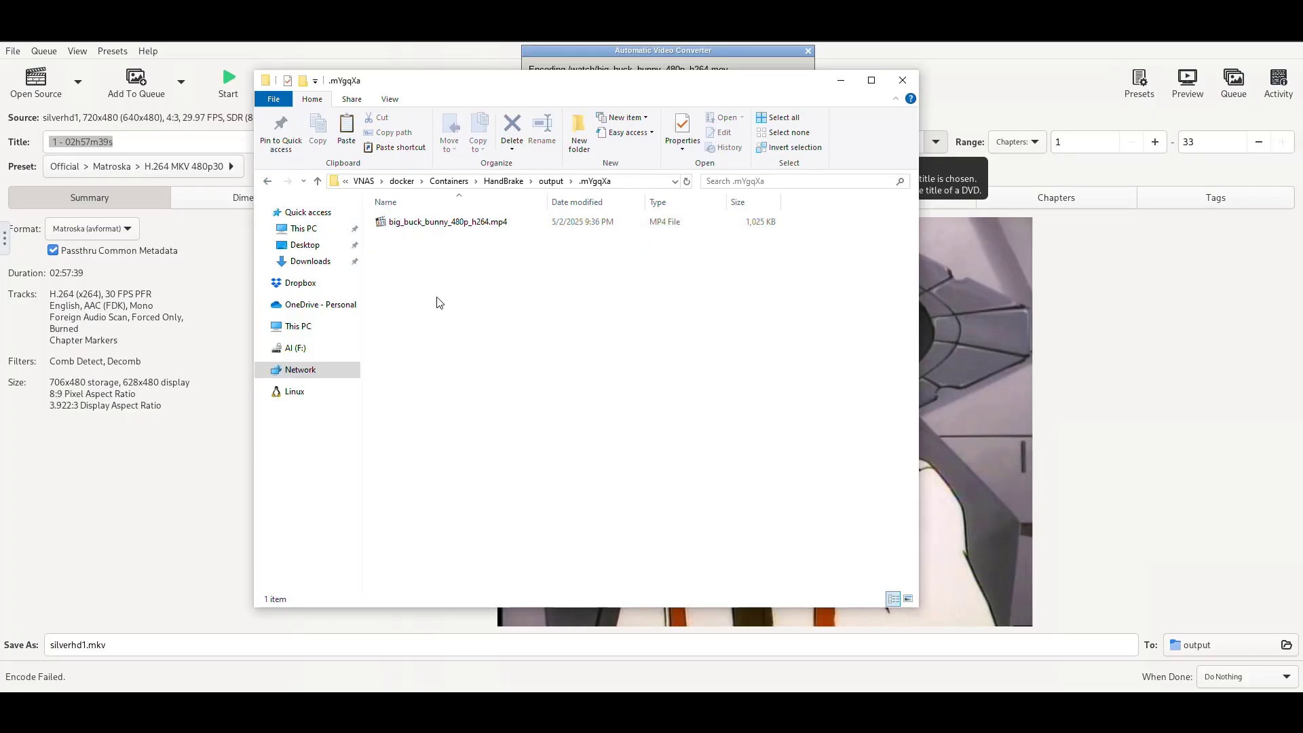
click(268, 181)
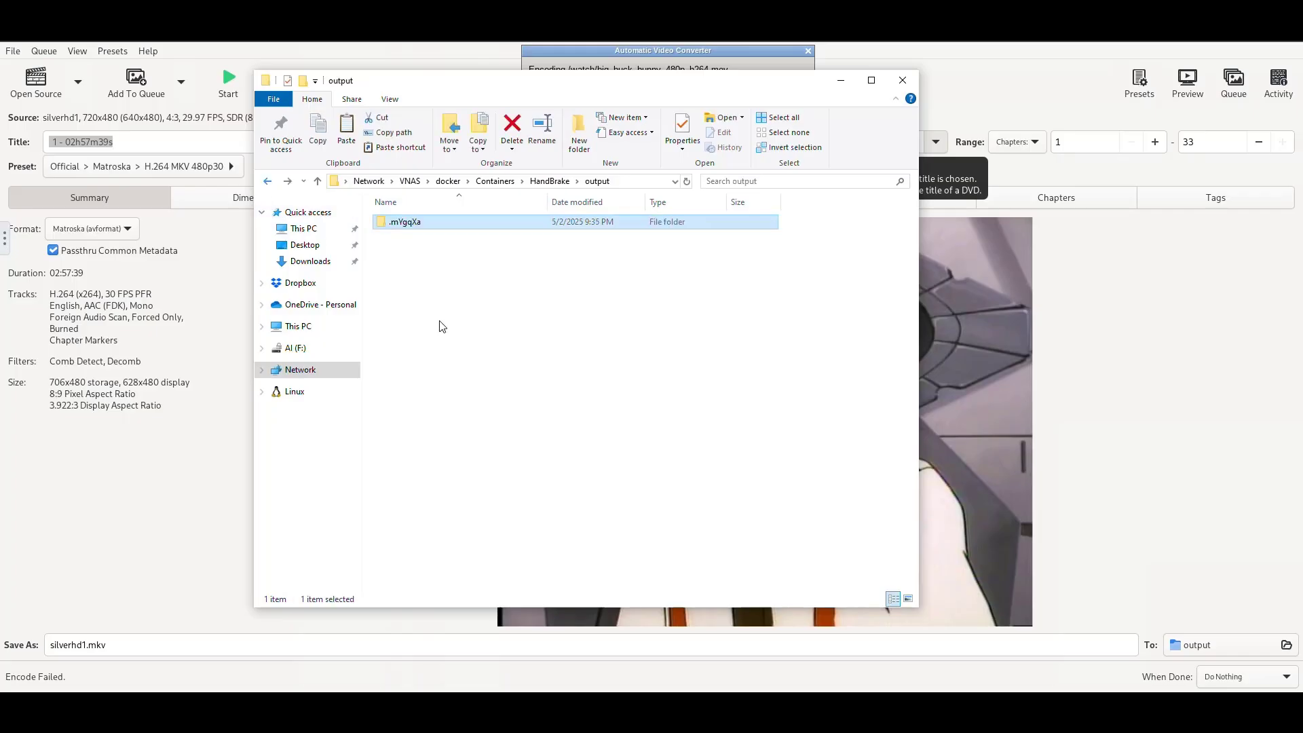
click(268, 181)
double_click(400, 266)
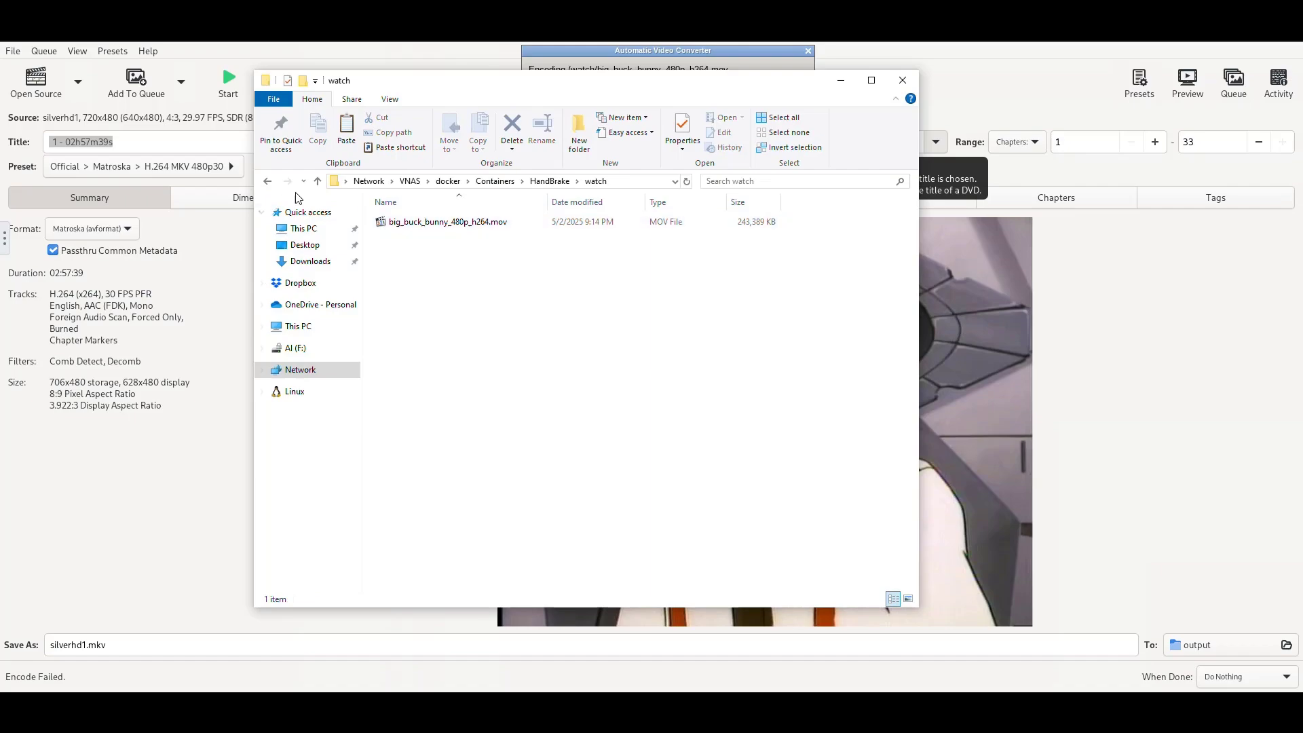
click(268, 181)
double_click(416, 238)
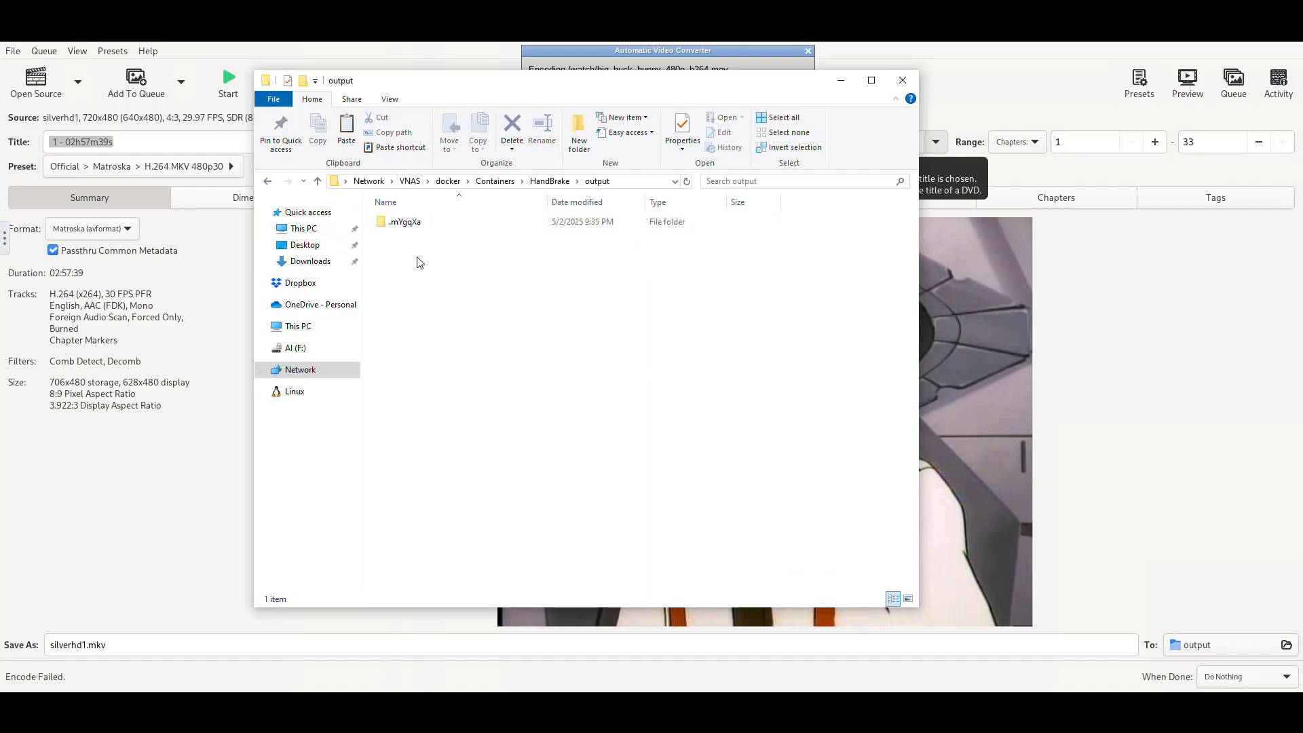
double_click(418, 222)
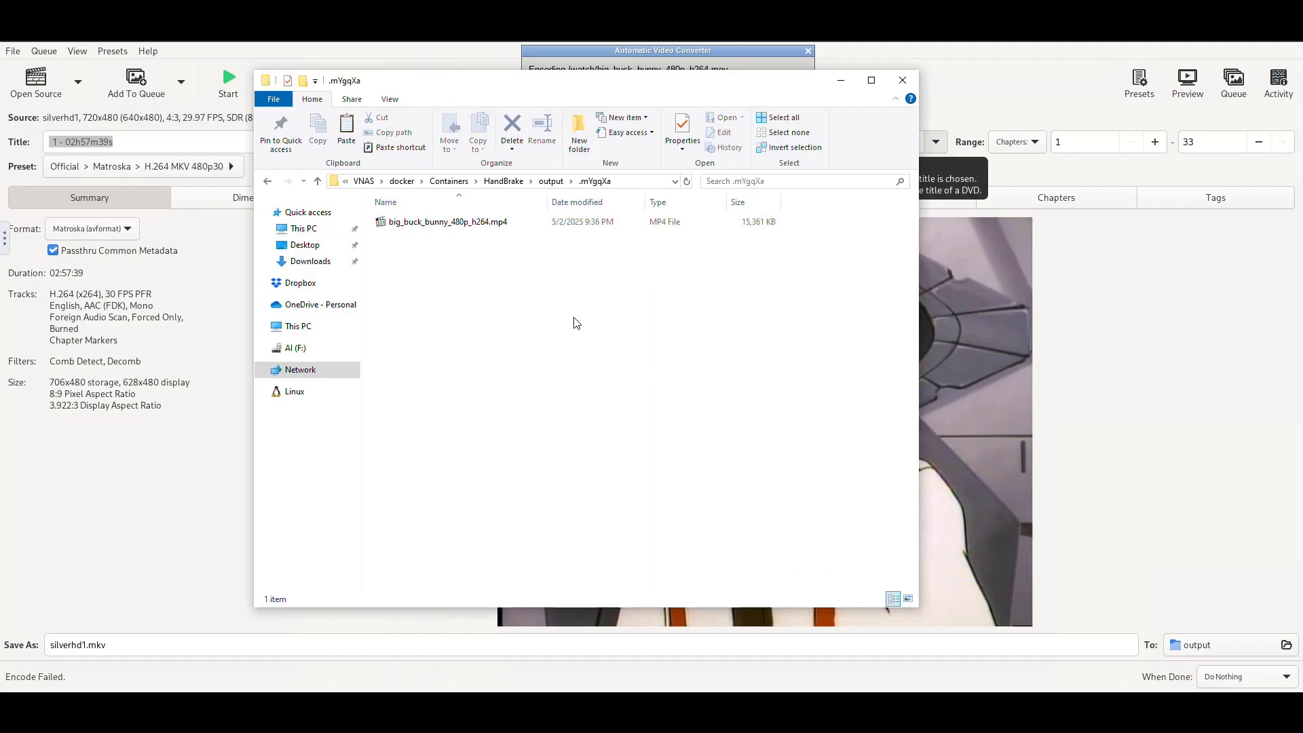
click(269, 181)
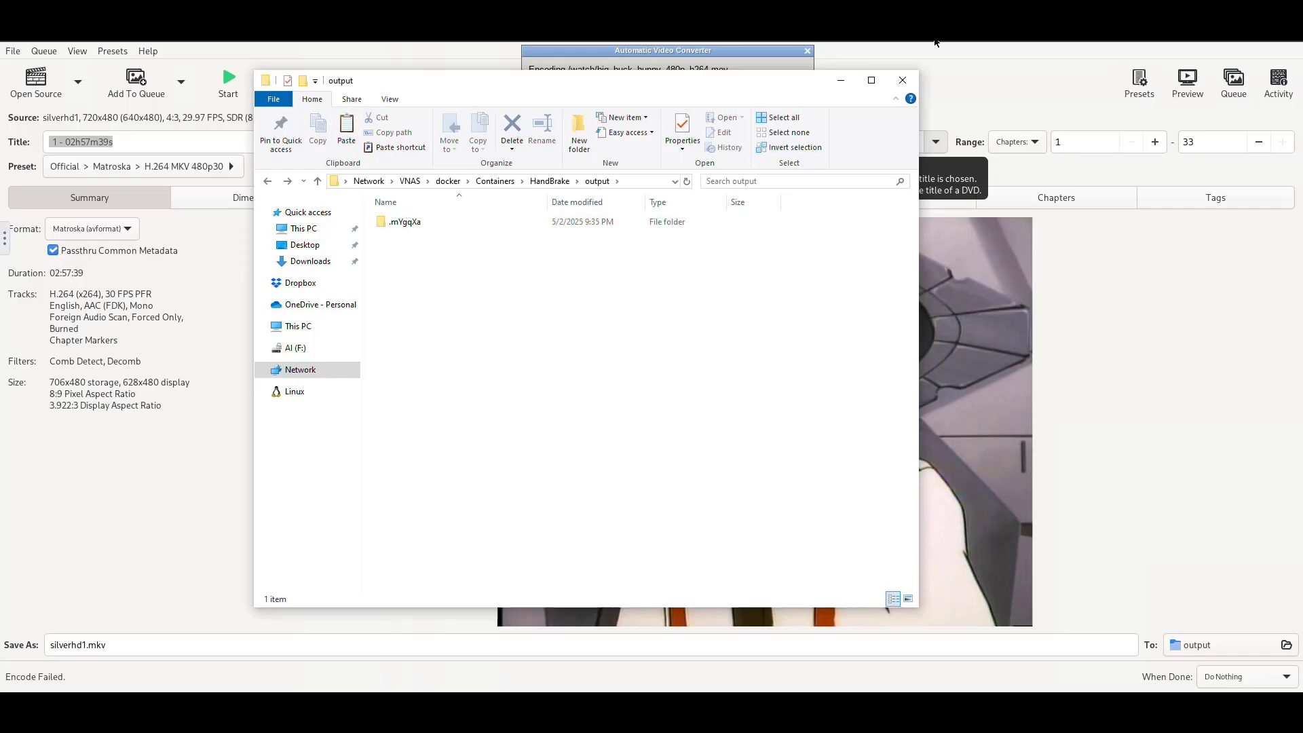
Move the Explorer window aside, then find the finished big_buck_bunny_480p_h264.mp4 (54,984 KB) in output
drag(808, 80, 838, 130)
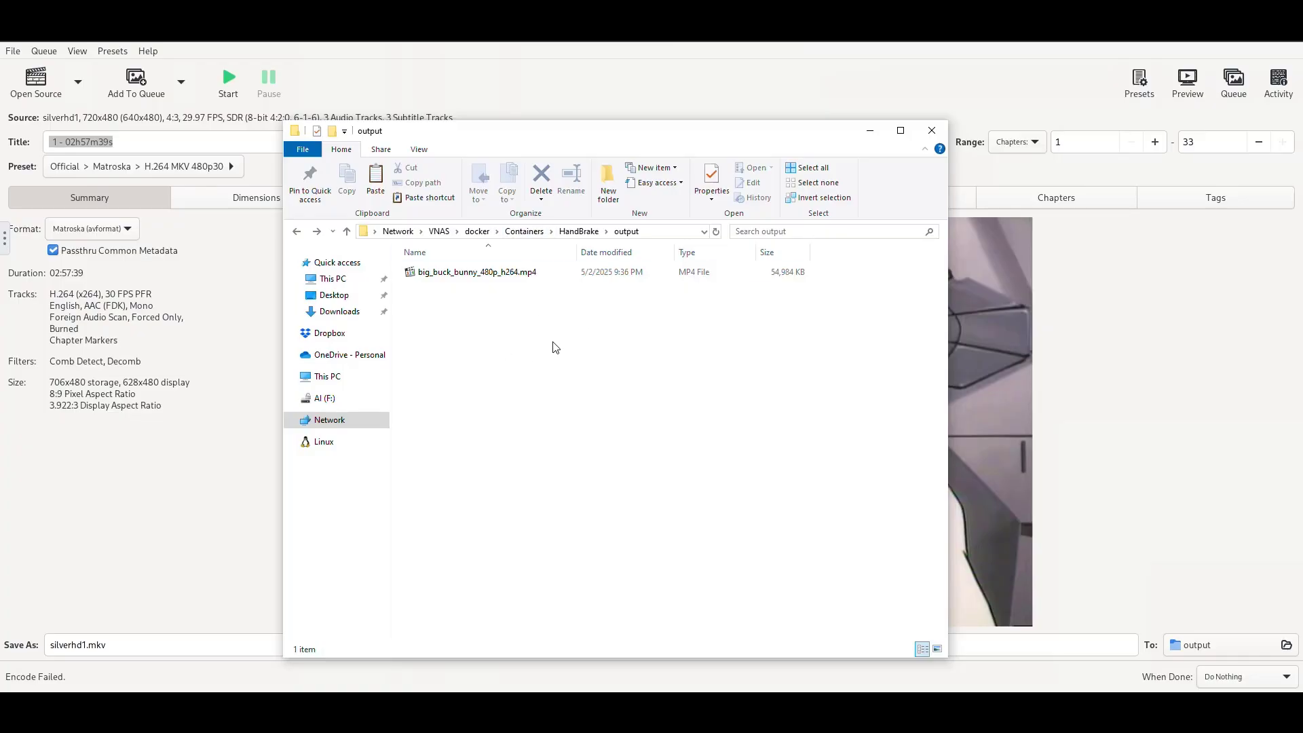
click(578, 232)
click(435, 319)
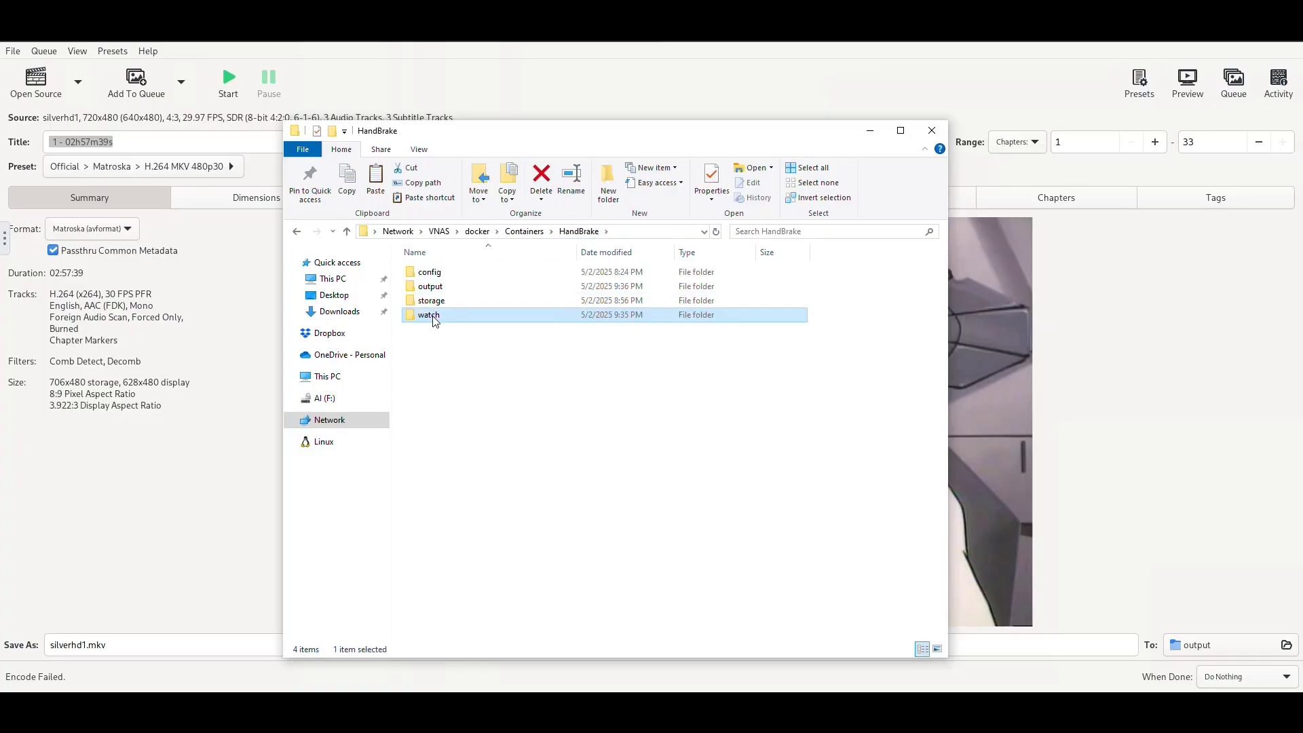
double_click(435, 319)
key(alt+Left)
double_click(445, 290)
click(498, 273)
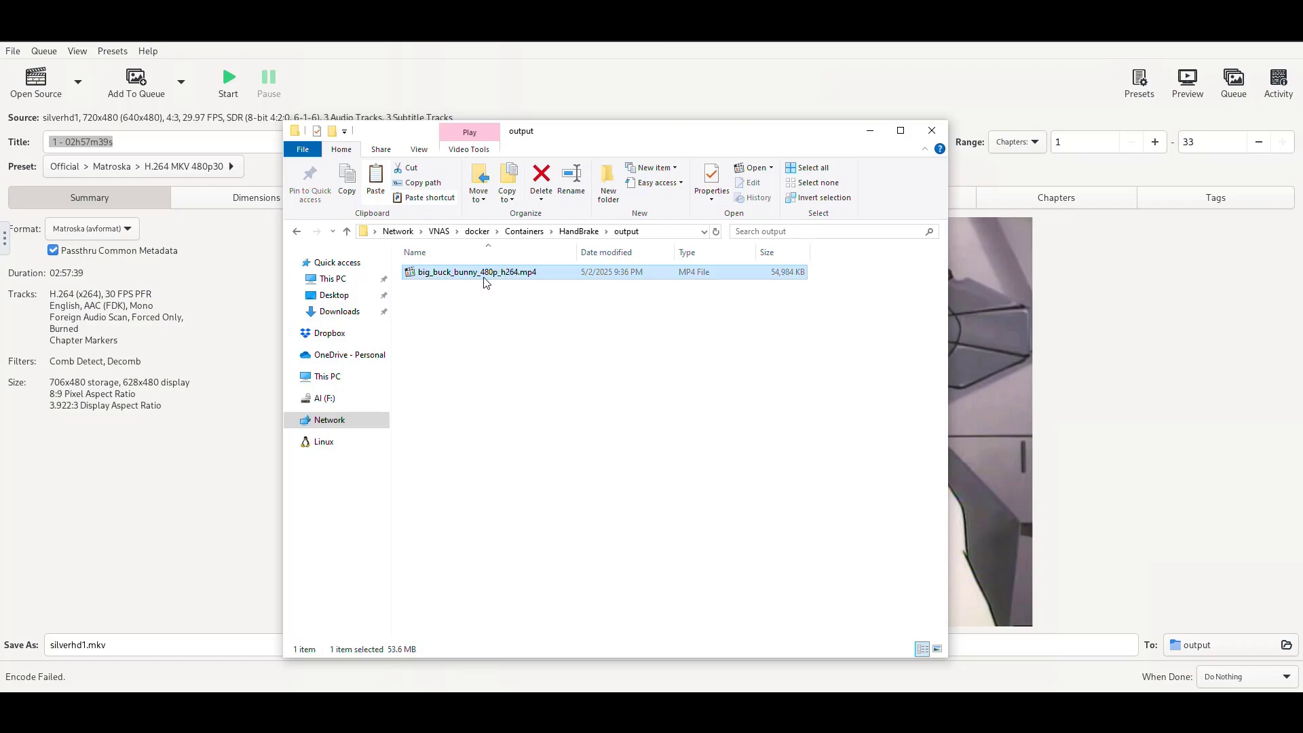
click(590, 353)
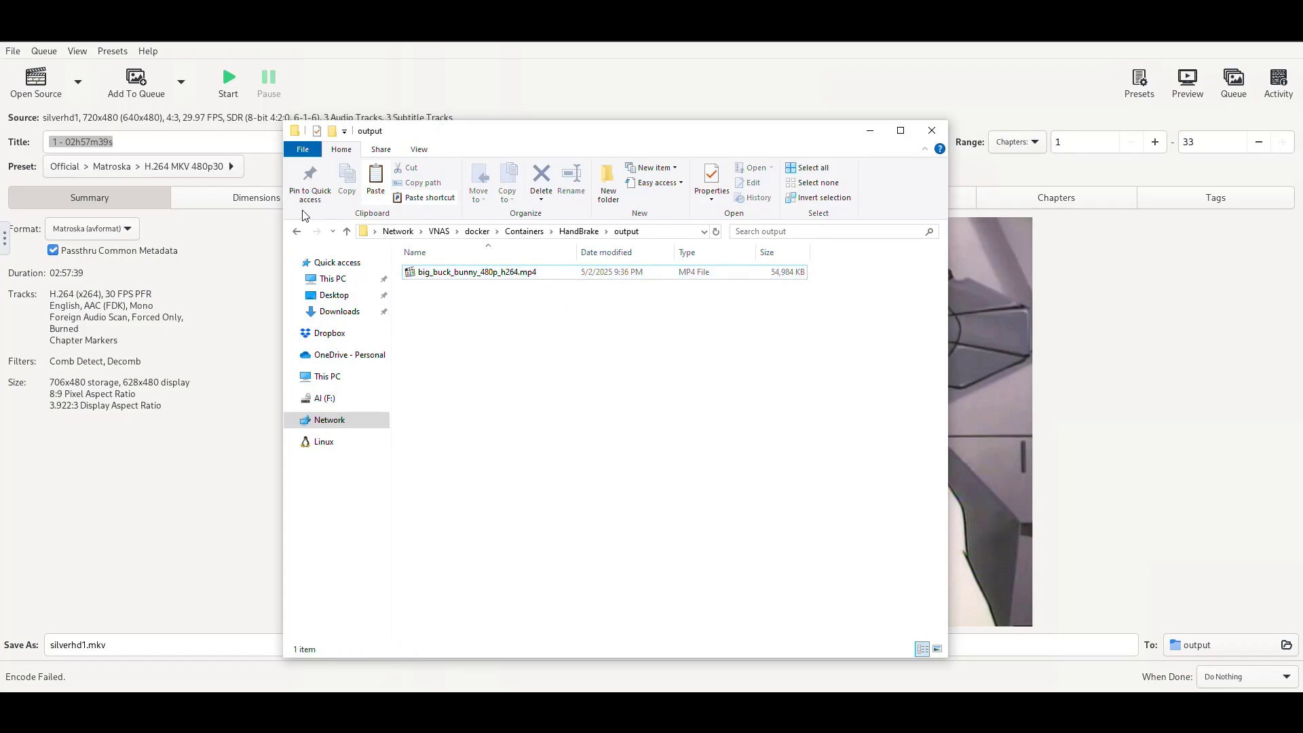